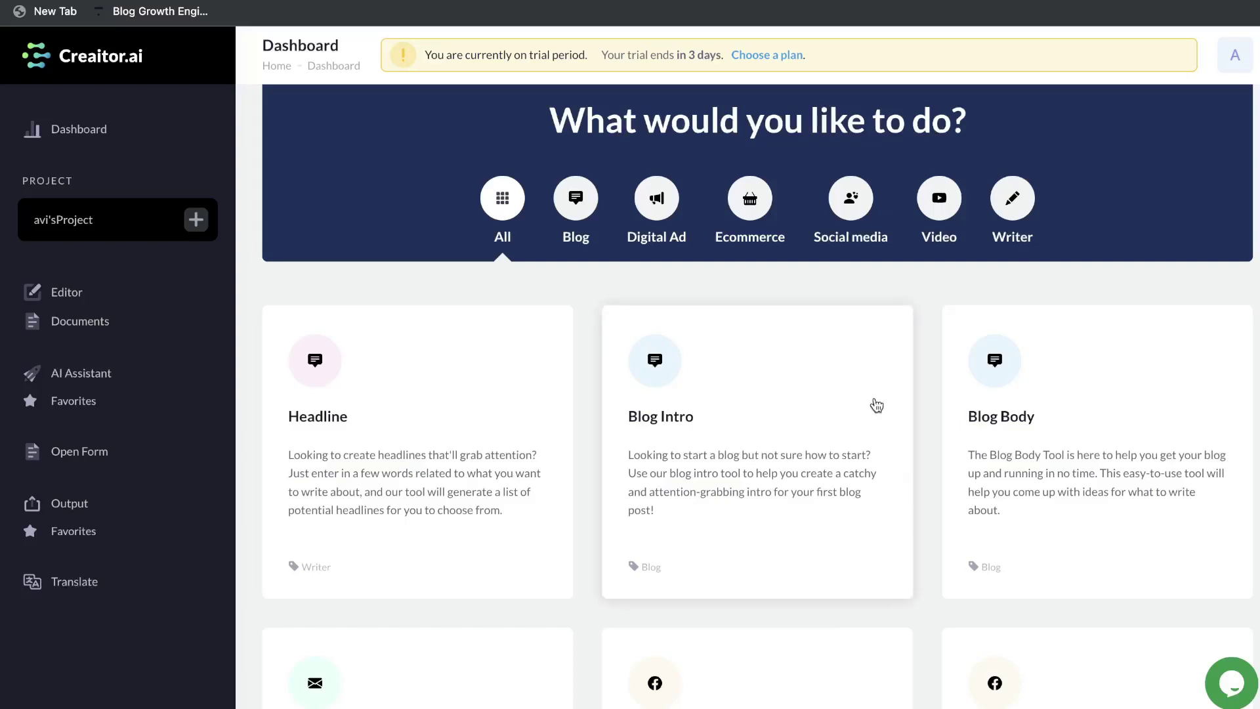
- Scroll down the Creaitor.ai AppSumo deal page and highlight the $89.00 deal price
scroll(838, 317, down, 1)
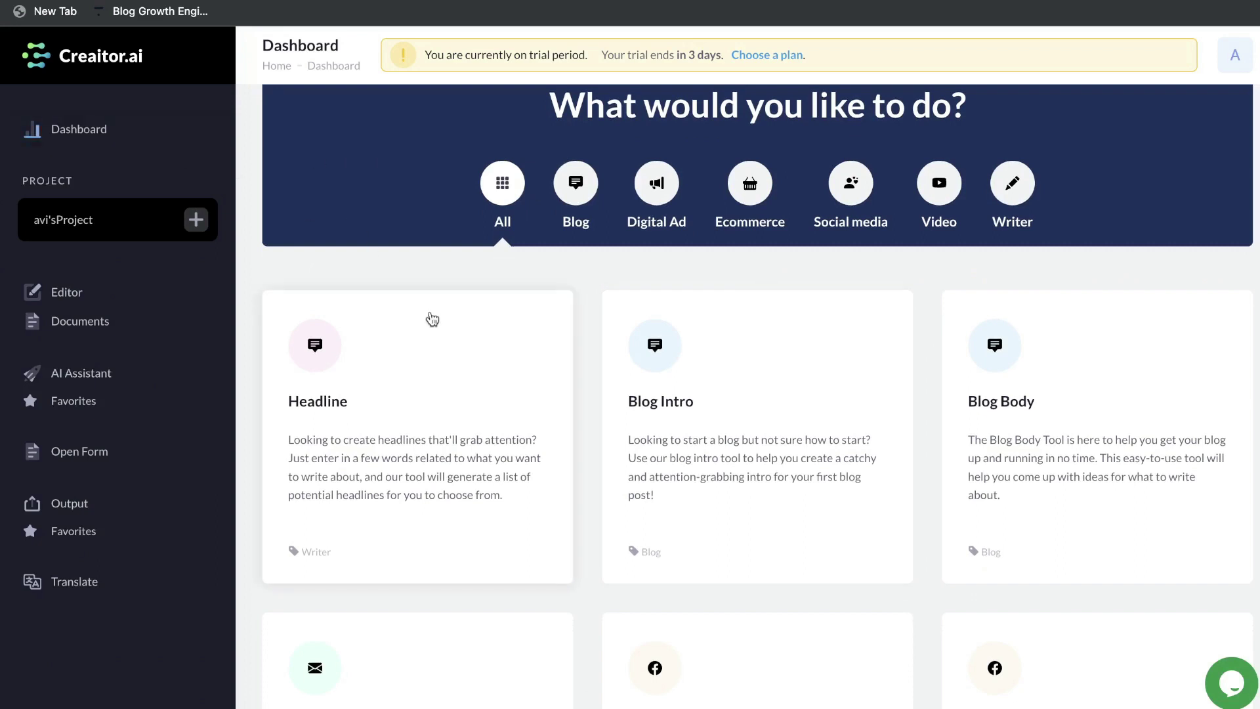
scroll(433, 319, up, 2)
scroll(586, 344, down, 1)
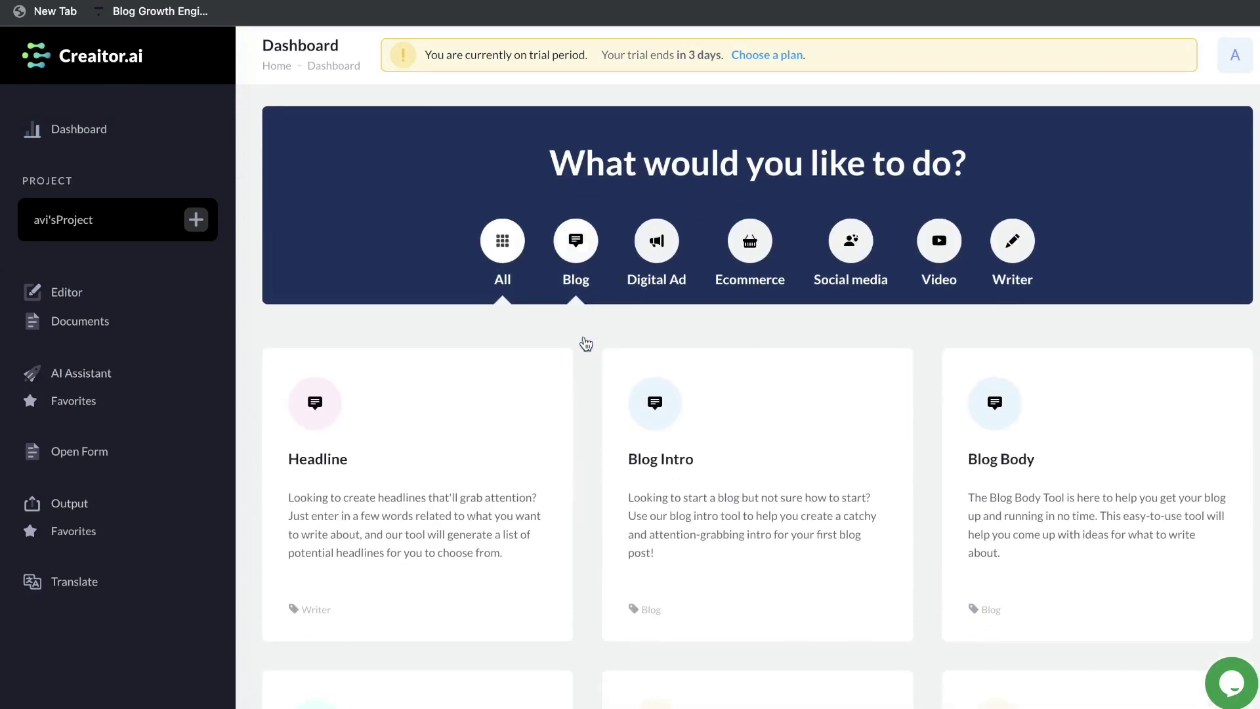
scroll(584, 343, down, 1)
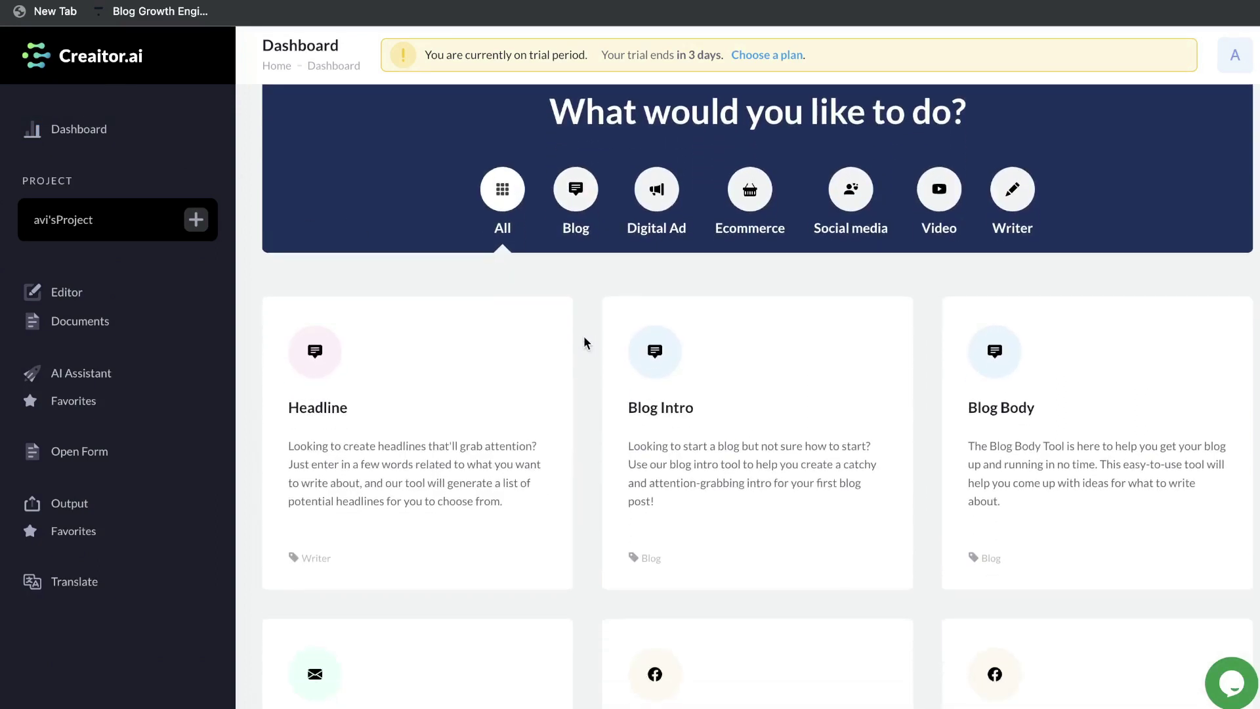
scroll(584, 343, down, 1)
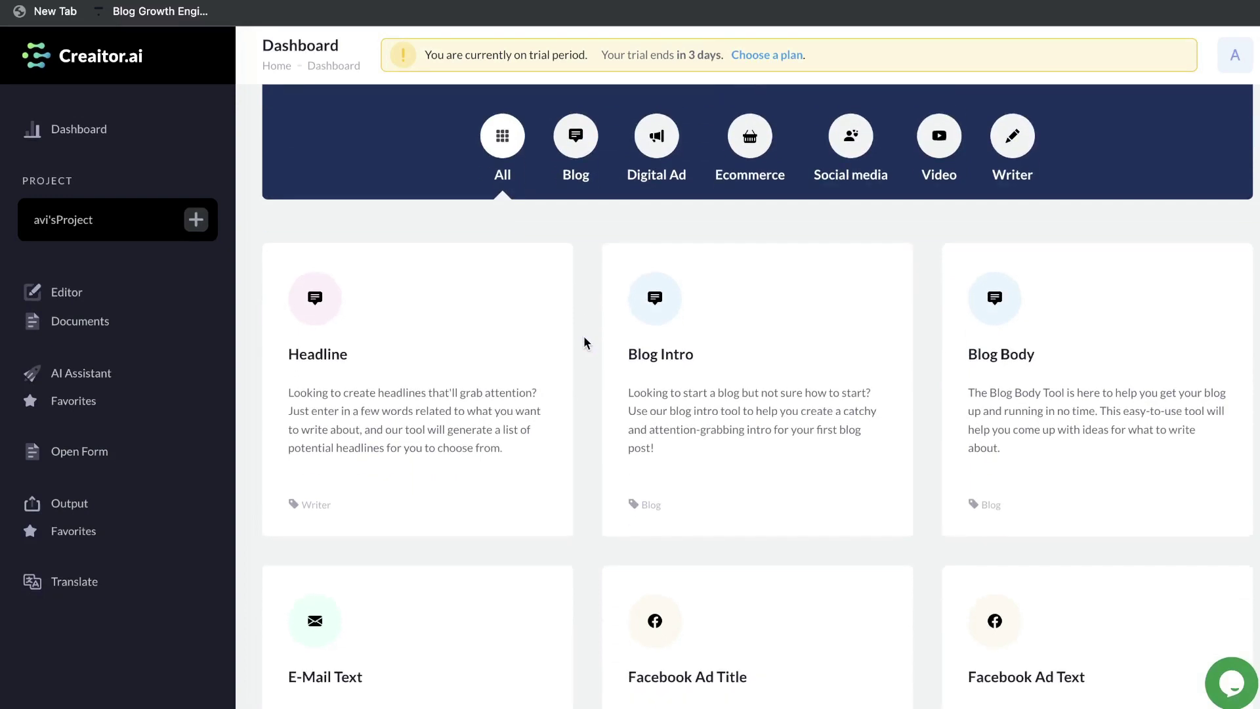
scroll(584, 342, down, 1)
scroll(584, 342, down, 2)
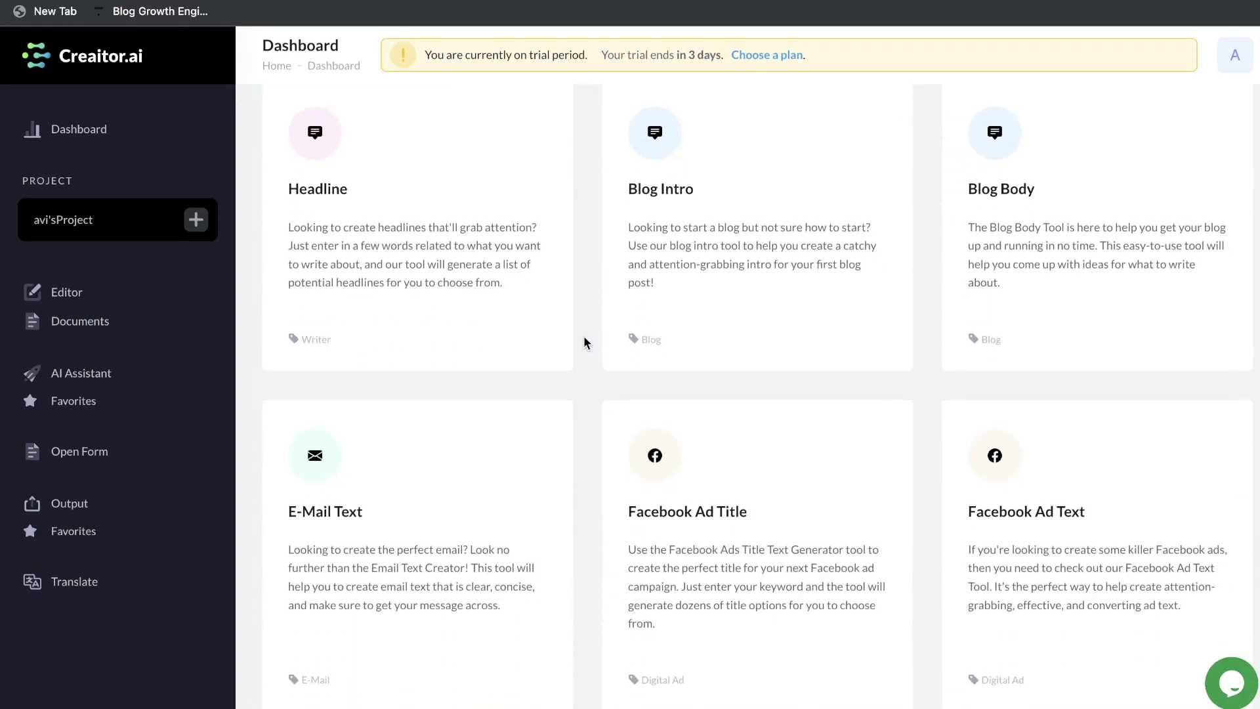
scroll(557, 336, down, 1)
scroll(551, 348, down, 1)
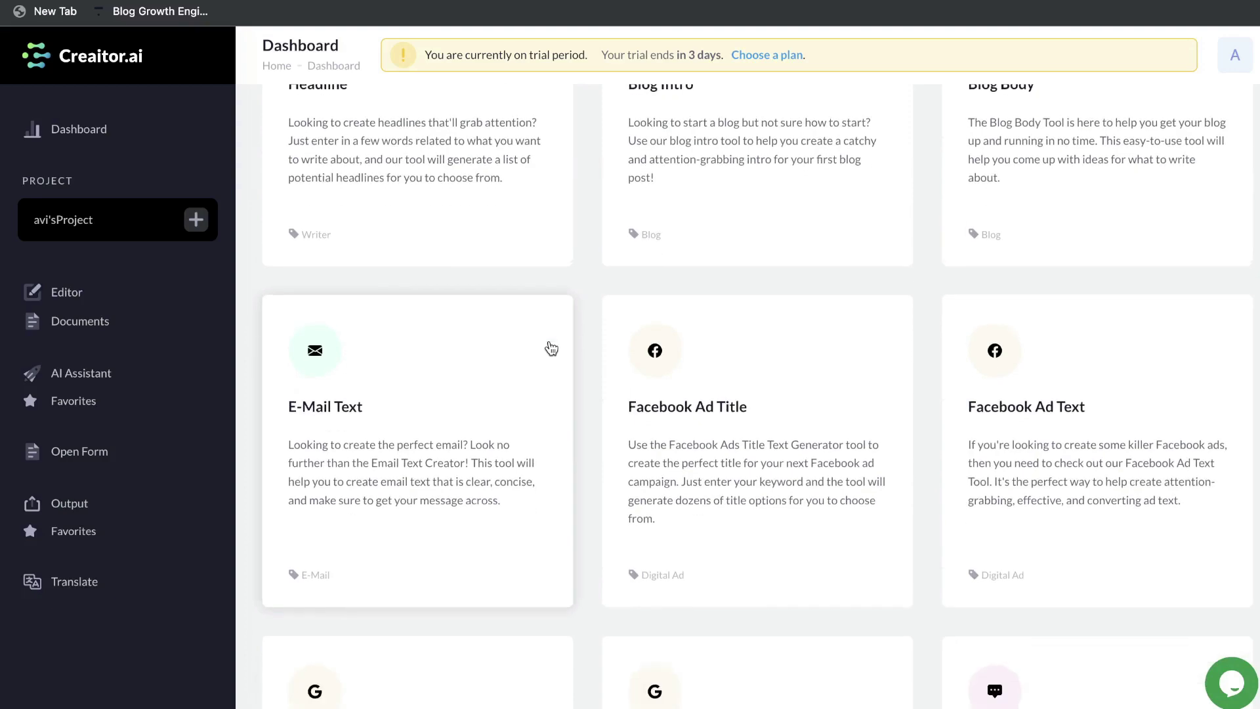
scroll(590, 393, down, 1)
scroll(571, 424, down, 1)
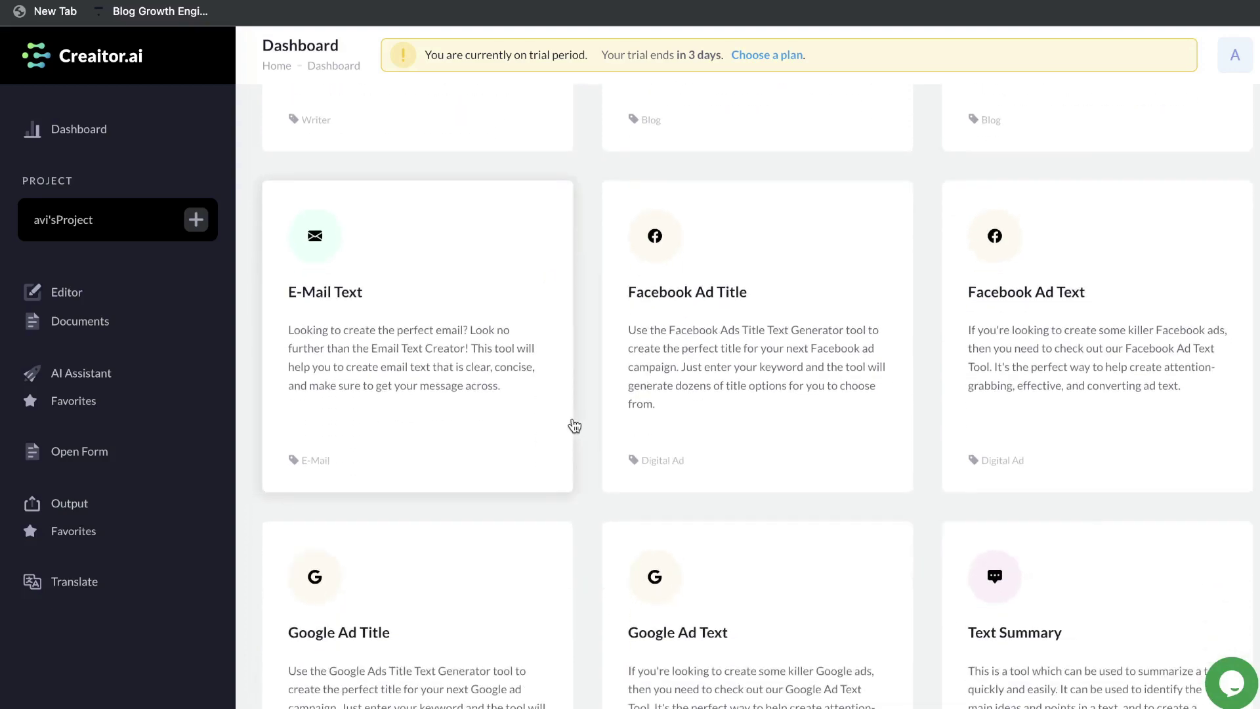
scroll(574, 425, down, 6)
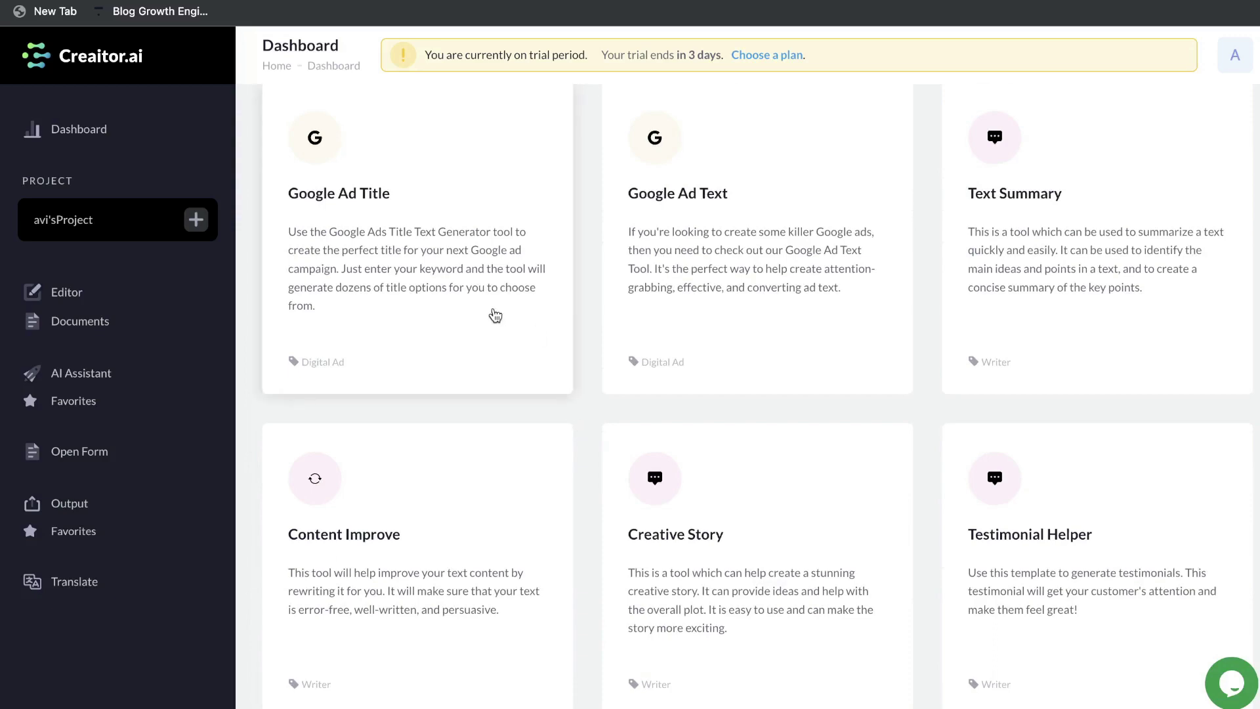
scroll(873, 543, up, 10)
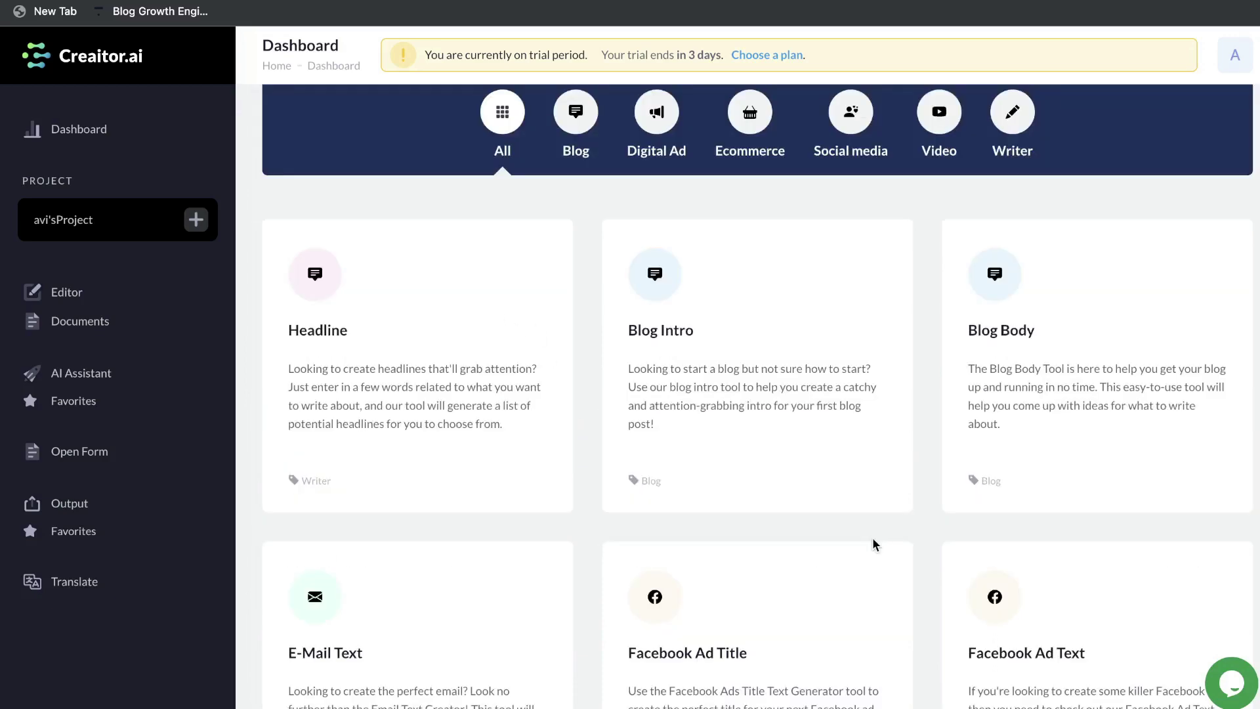
scroll(873, 543, down, 5)
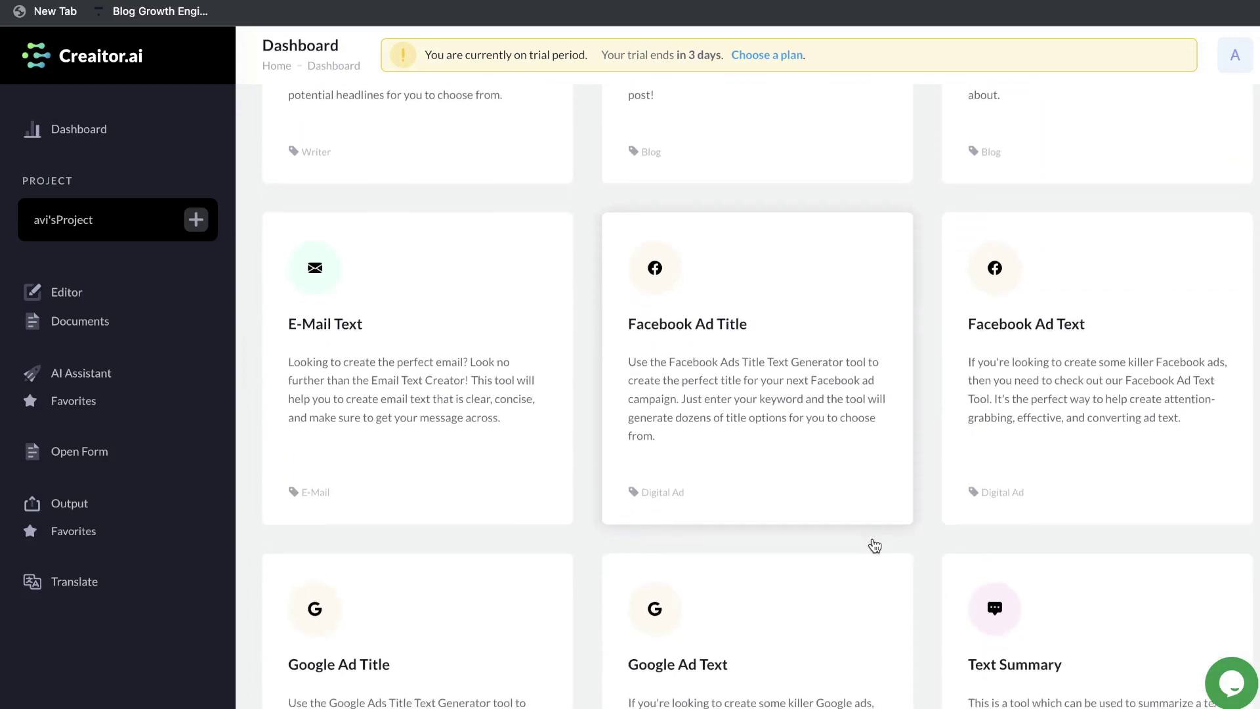
scroll(875, 545, down, 5)
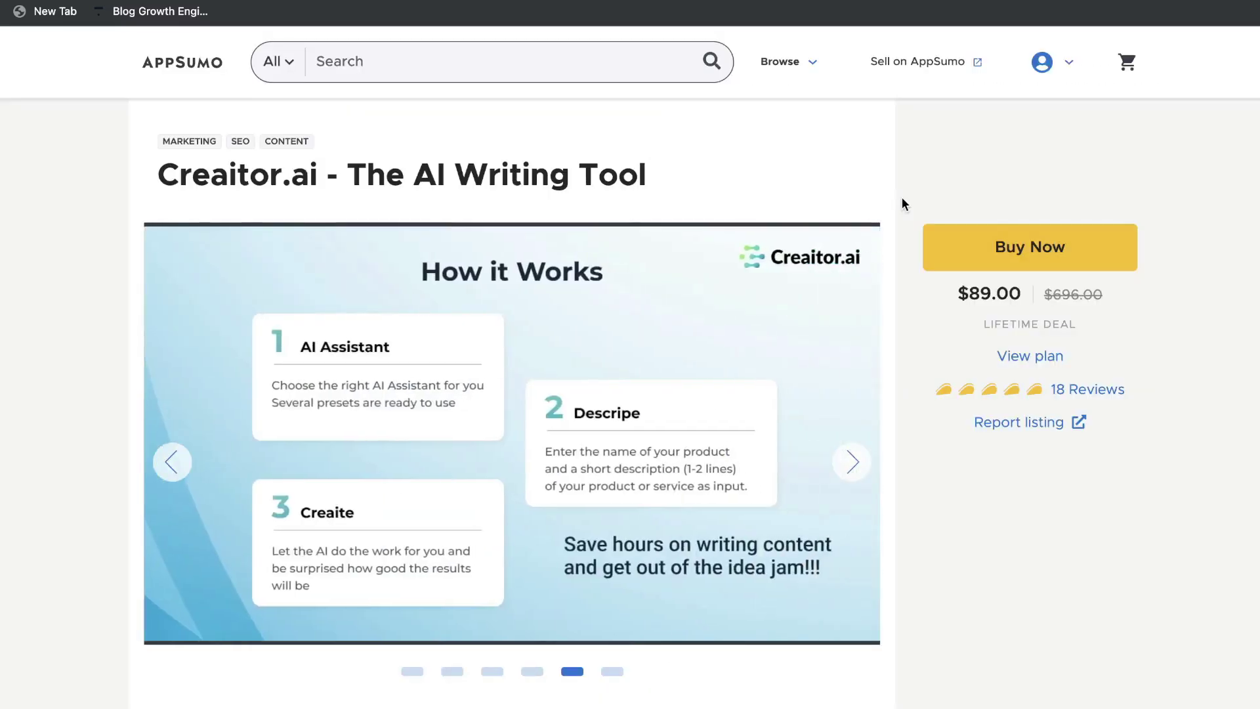
scroll(901, 199, down, 2)
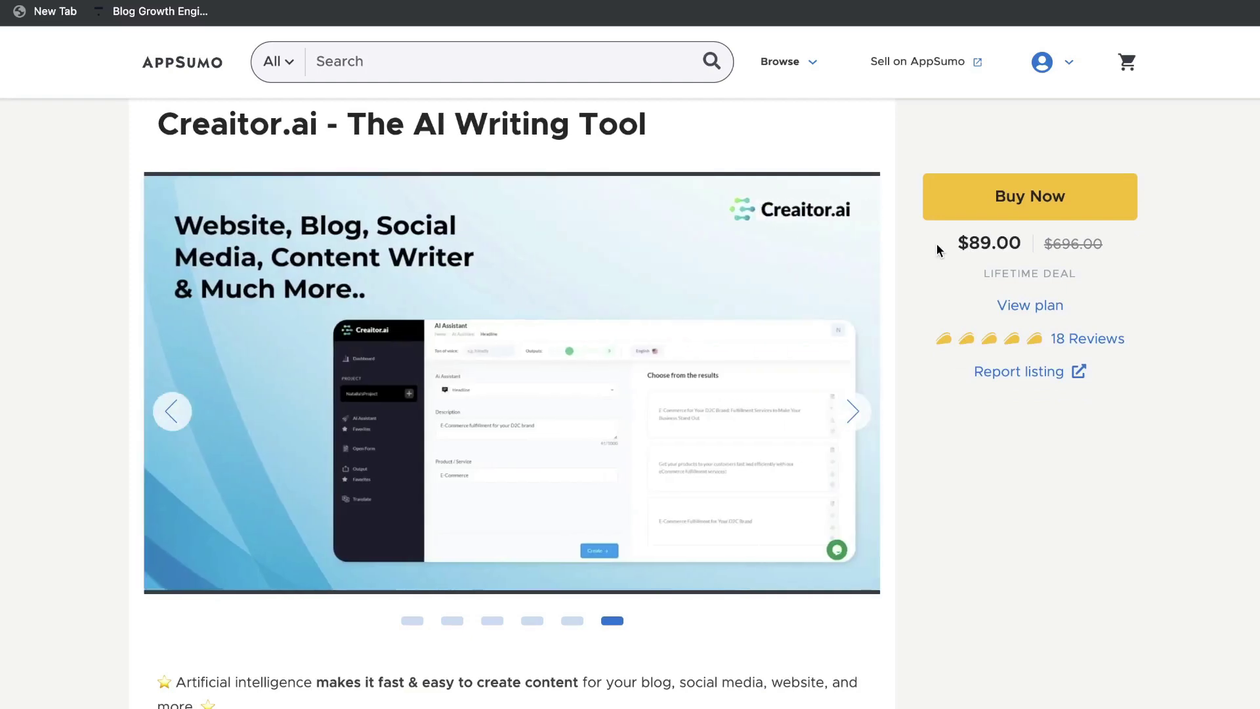
drag(1021, 243, 972, 244)
- Highlight the Unlimited projects, Up to 5 active users, Unlimited translations and Multilingual plan features
scroll(887, 282, down, 10)
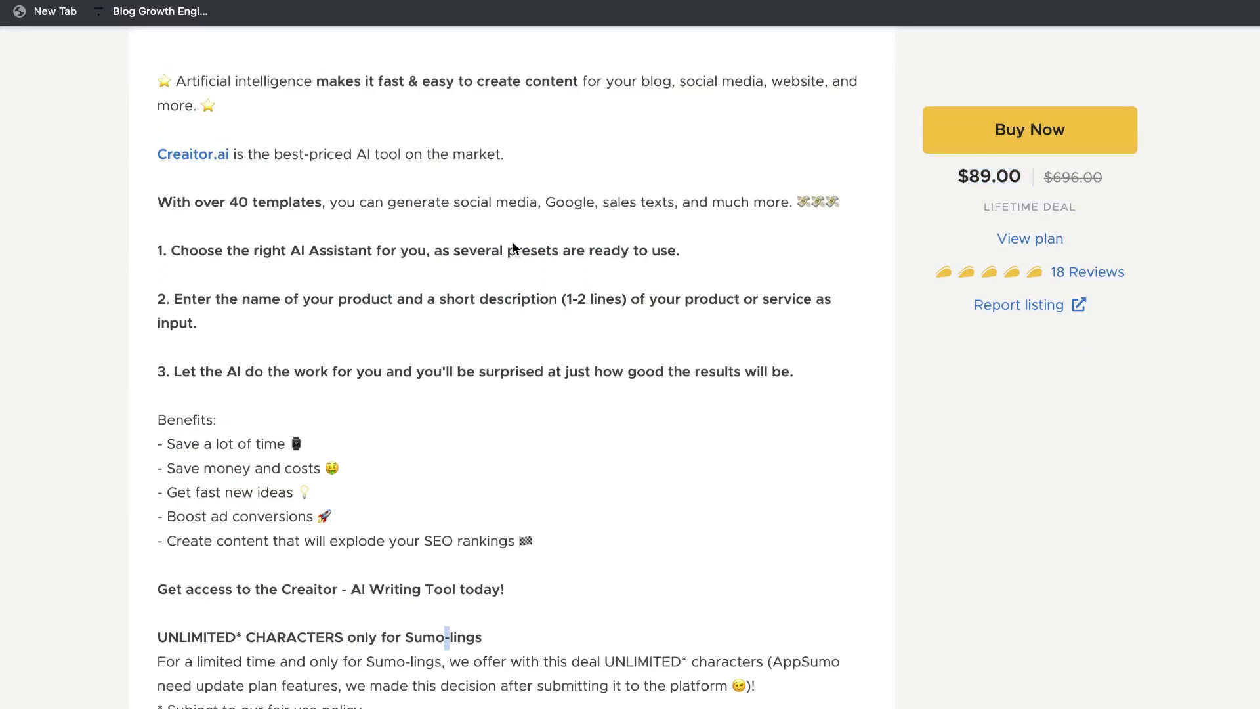
scroll(514, 248, down, 1)
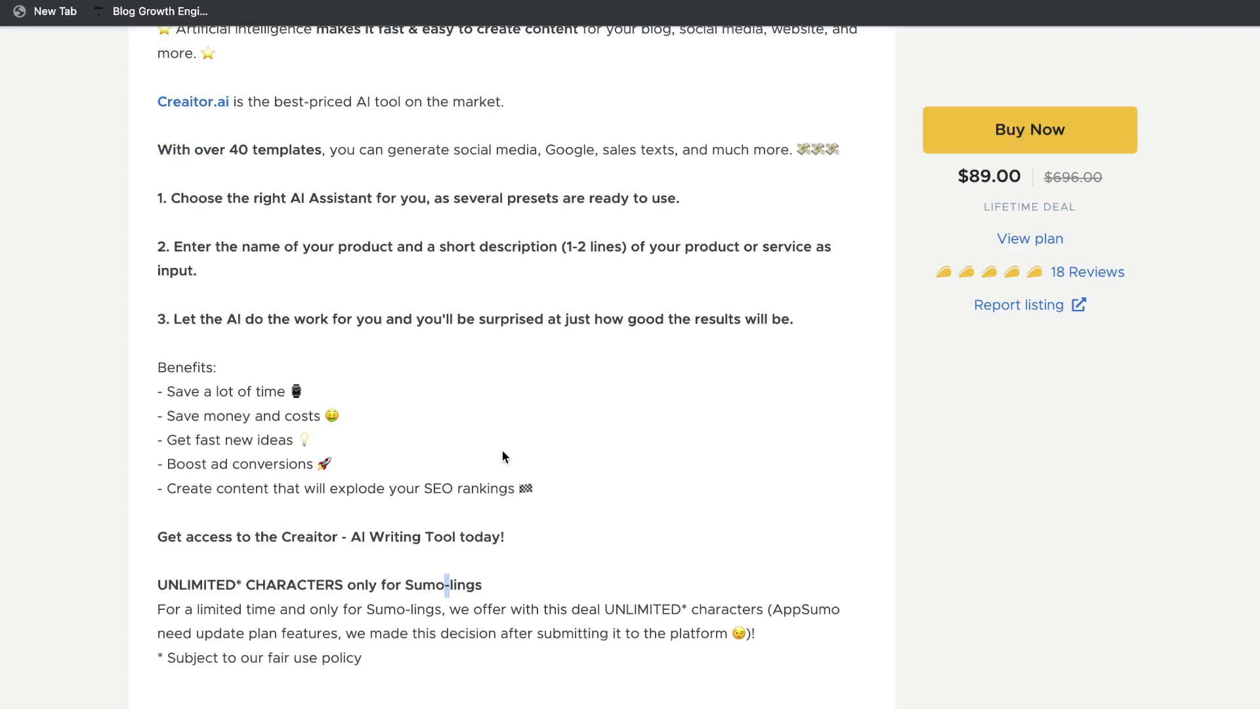
scroll(518, 351, down, 1)
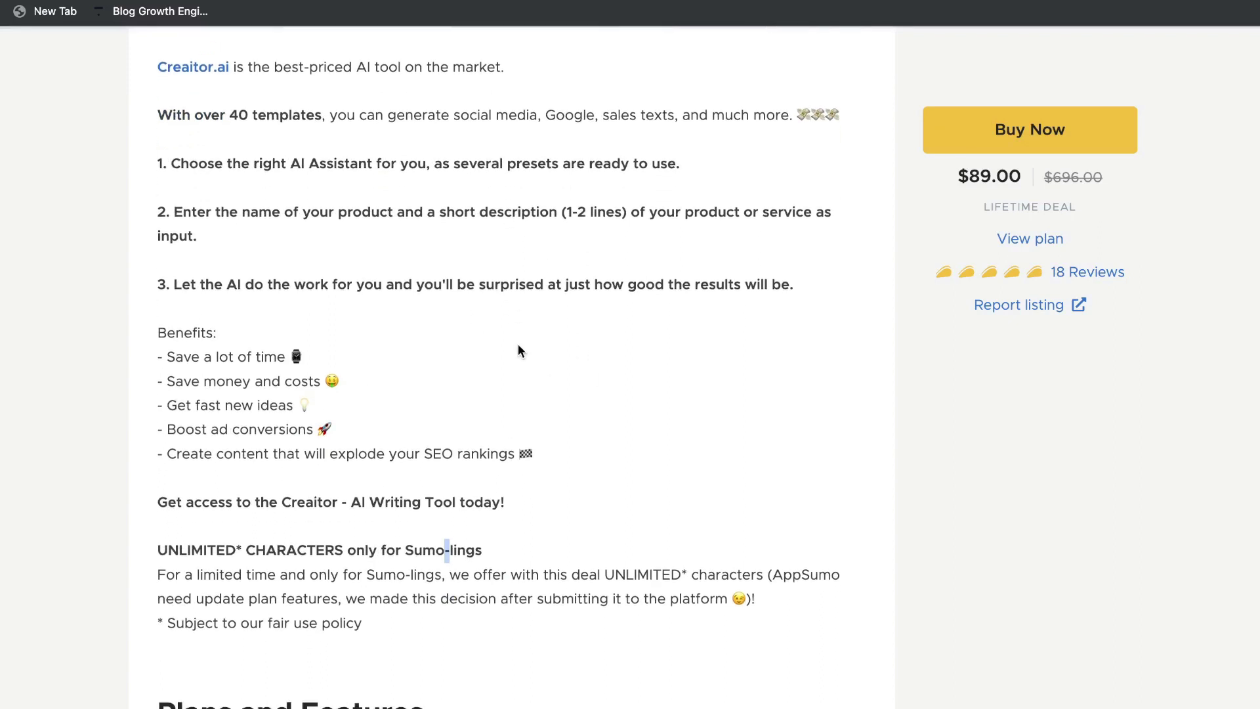
scroll(518, 351, down, 2)
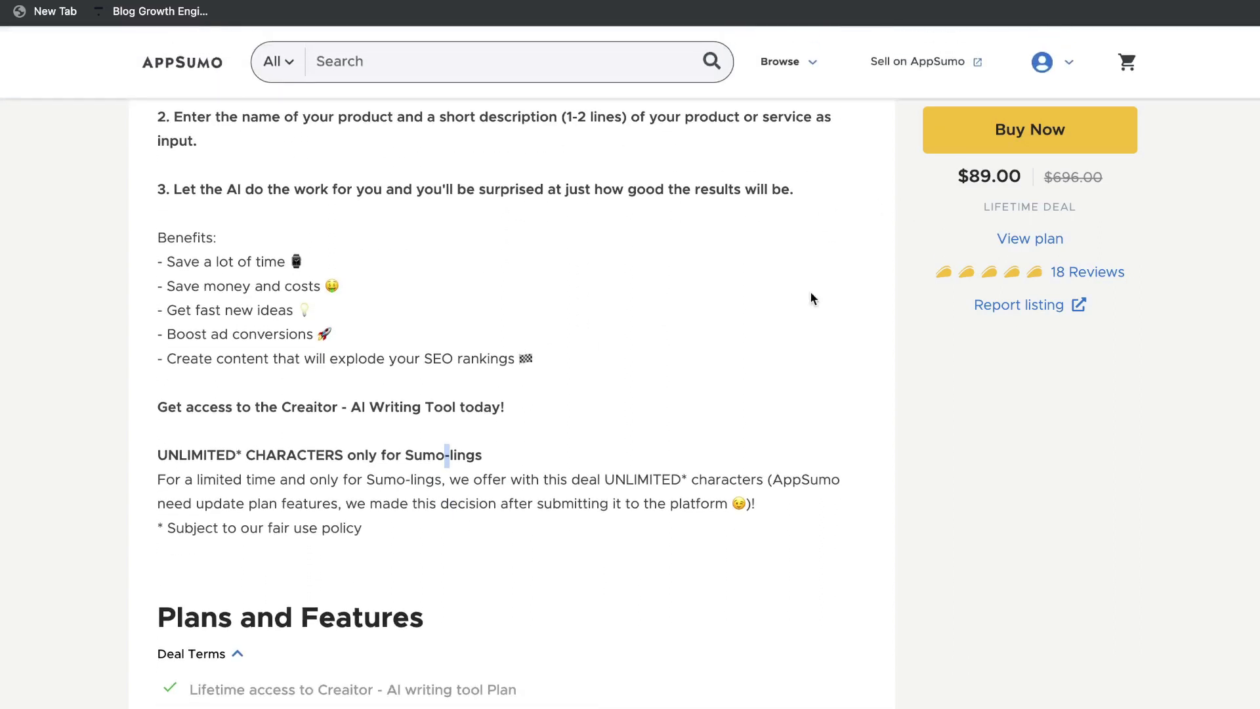
scroll(783, 282, down, 2)
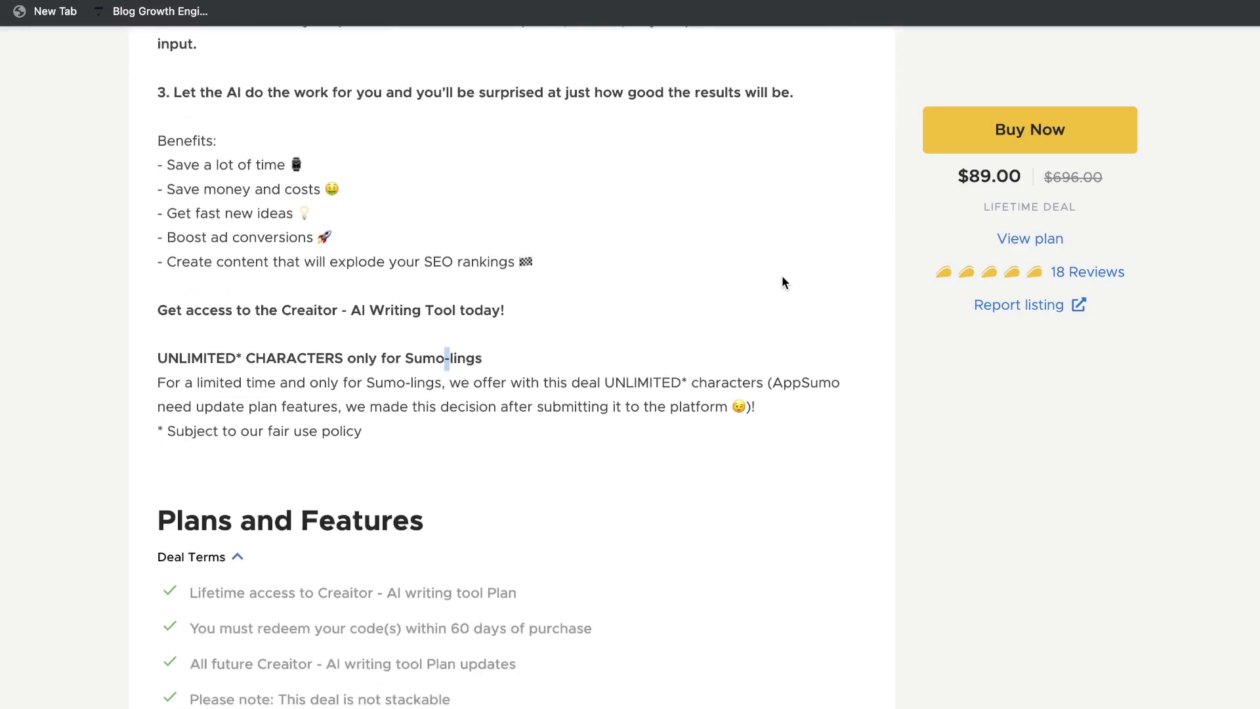
scroll(781, 282, down, 1)
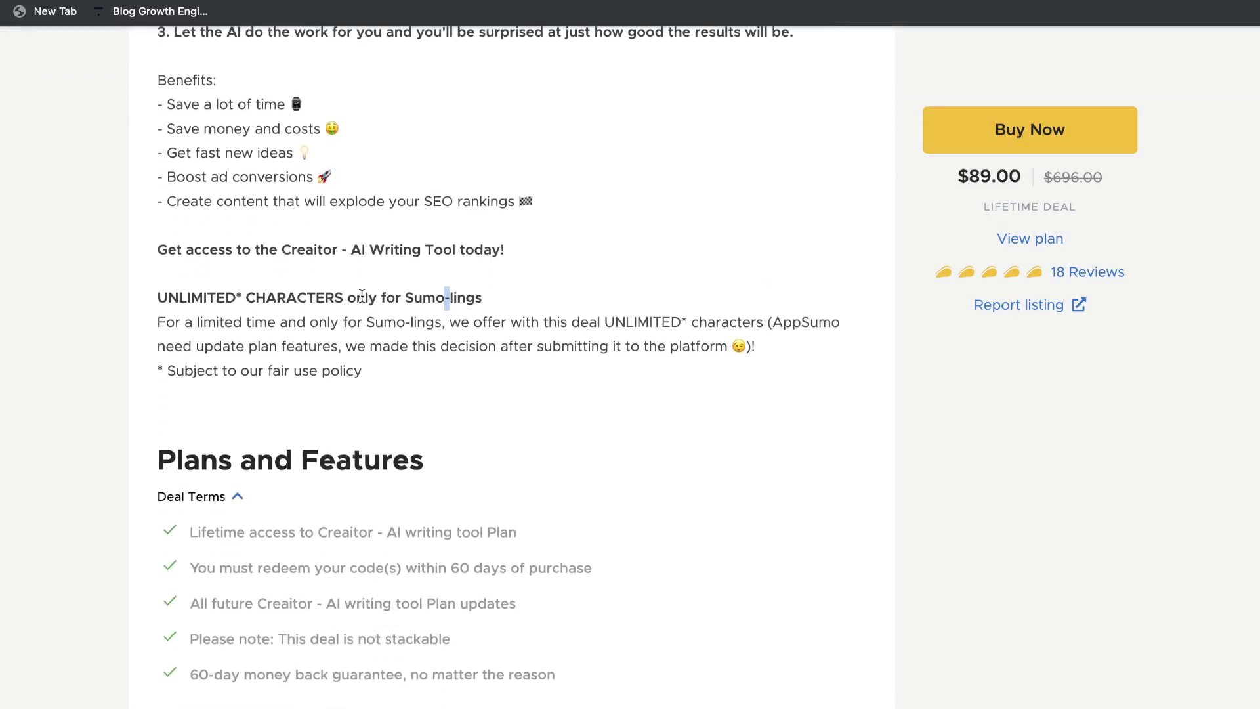
scroll(361, 295, down, 7)
drag(196, 482, 319, 484)
scroll(321, 520, down, 1)
double_click(268, 493)
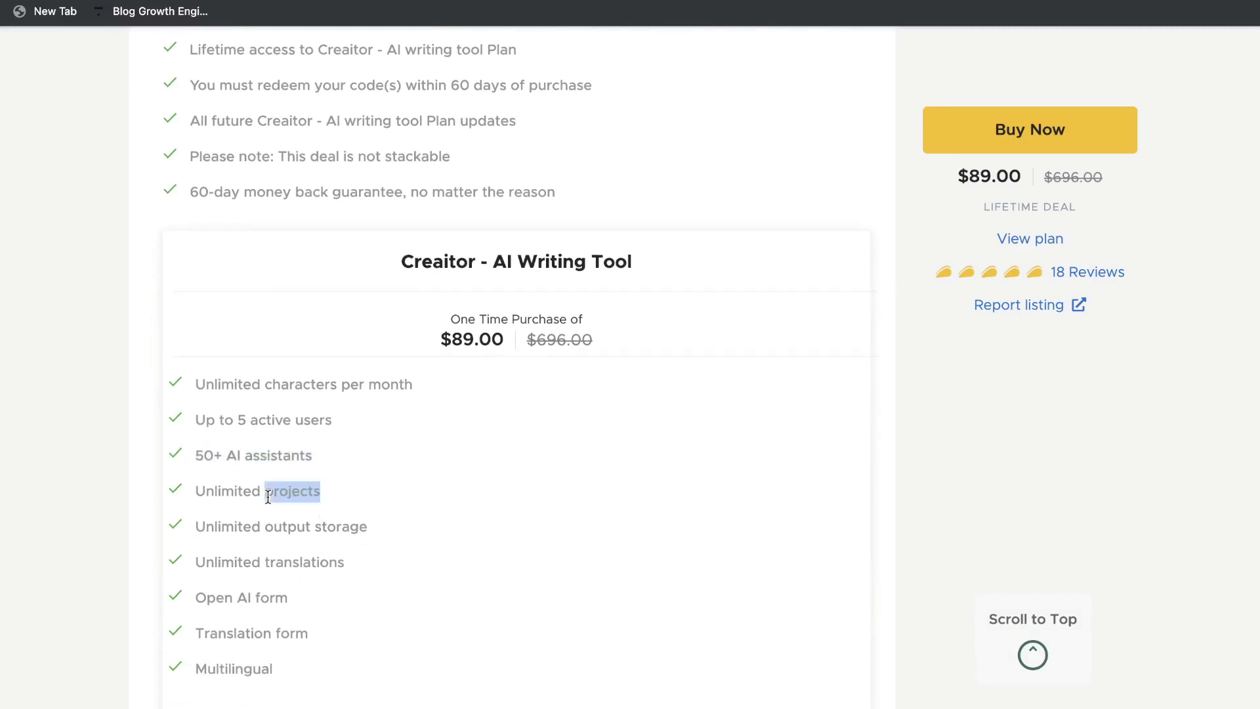
triple_click(241, 421)
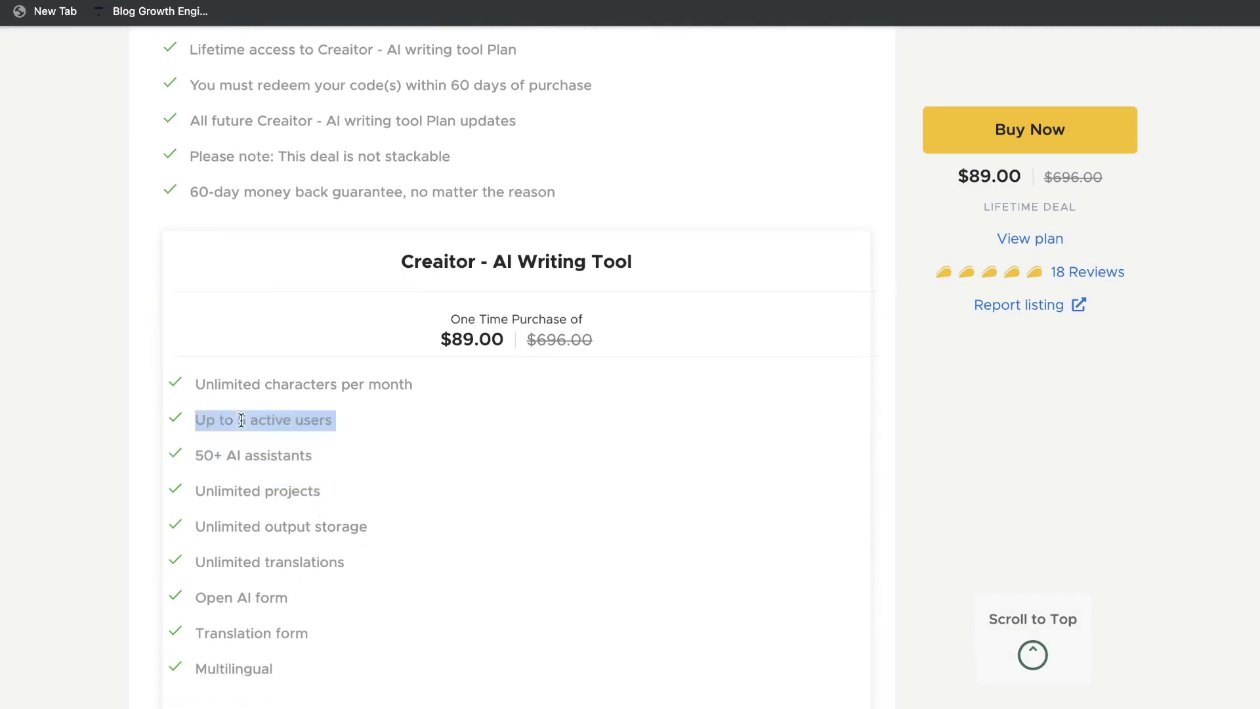
scroll(273, 451, down, 2)
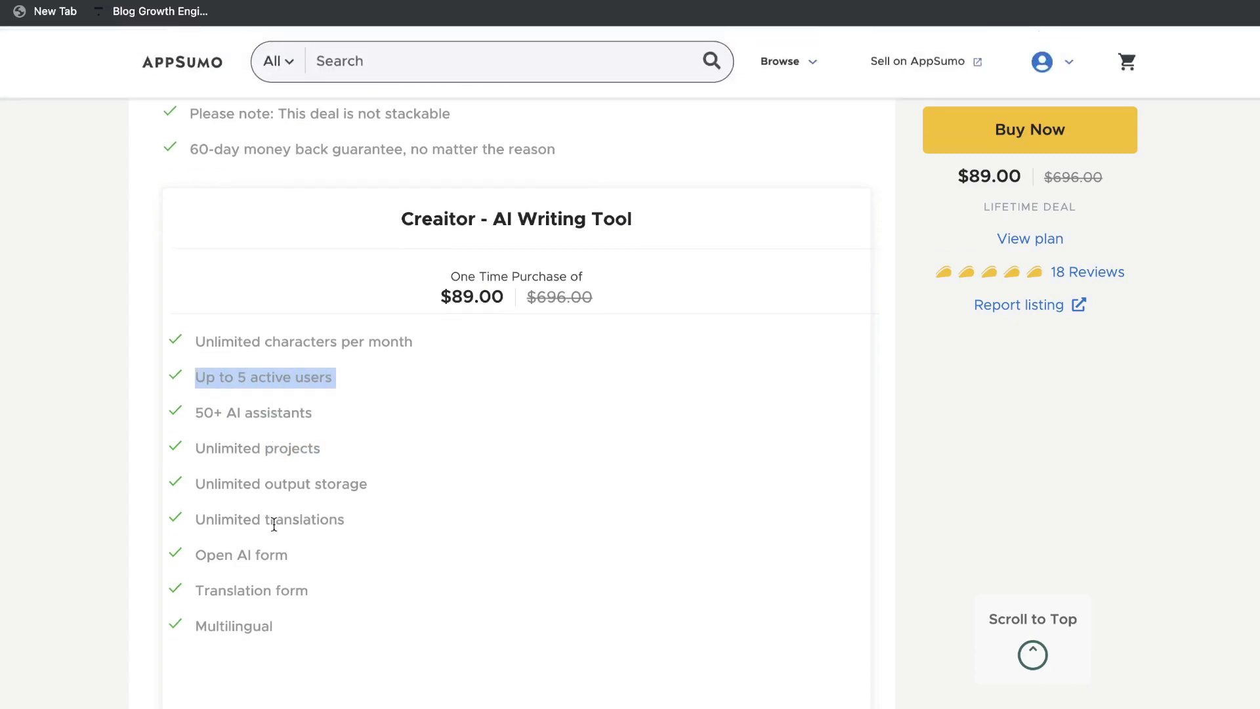
triple_click(274, 522)
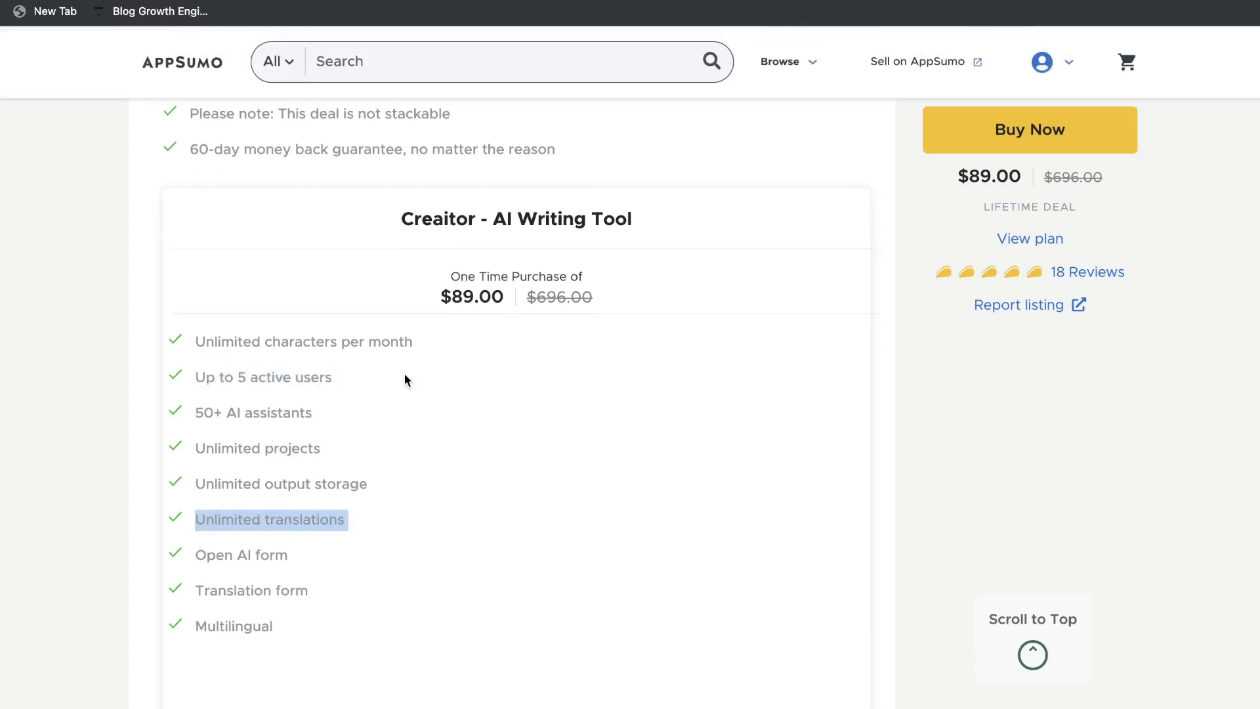
scroll(328, 433, down, 4)
triple_click(258, 487)
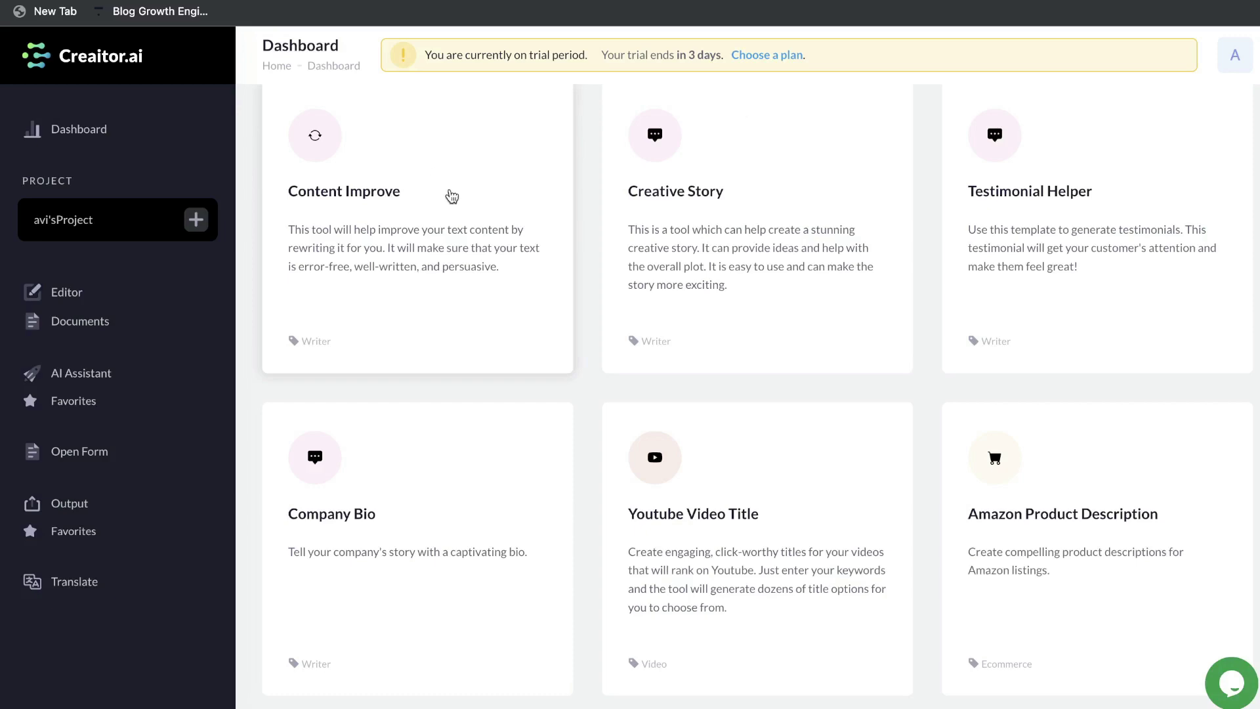
- Scroll back to the top of the Creaitor.ai Dashboard with its writing tool categories
scroll(452, 195, up, 10)
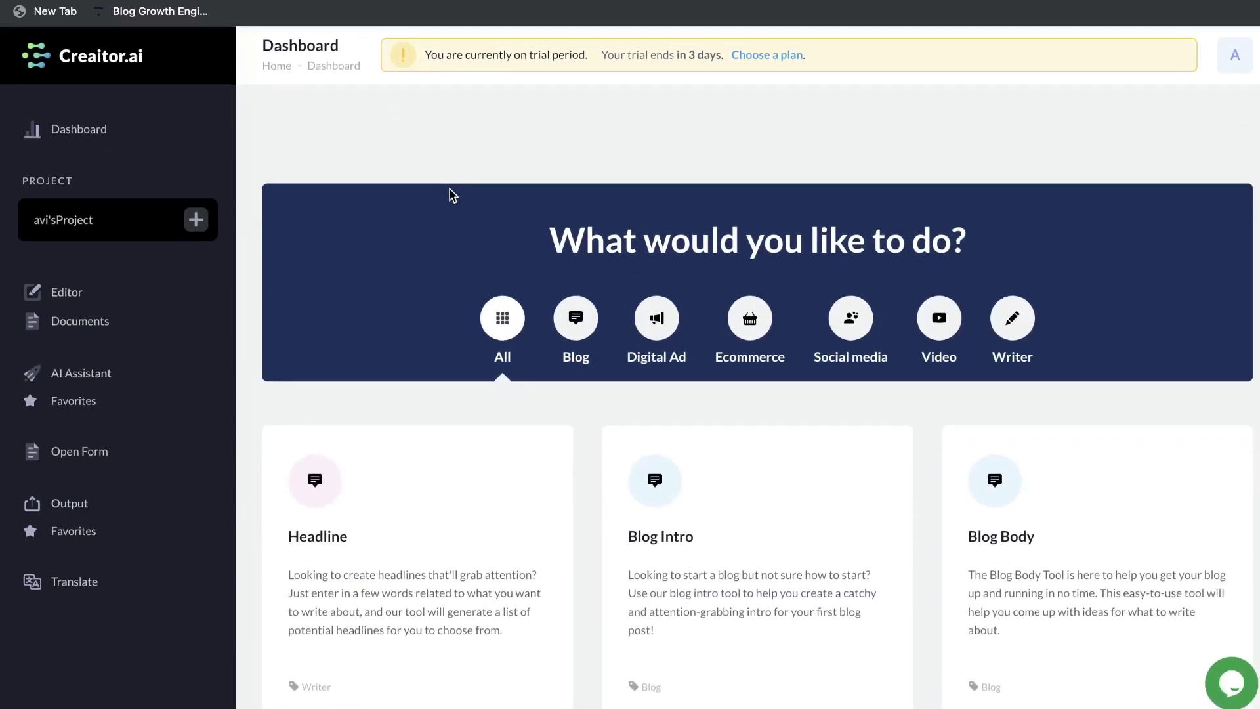
scroll(450, 189, down, 2)
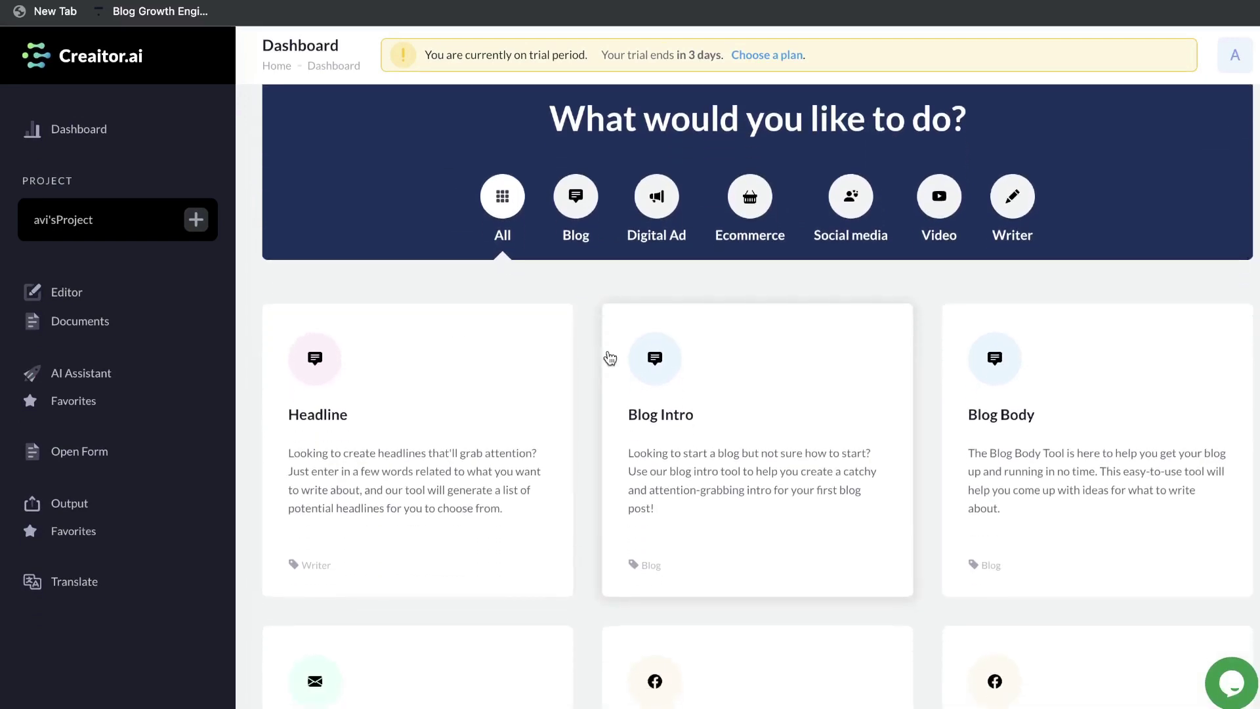
- Filter the tools by Blog, Digital Ad, Ecommerce, Social media, Video and Writer, then show All
click(593, 233)
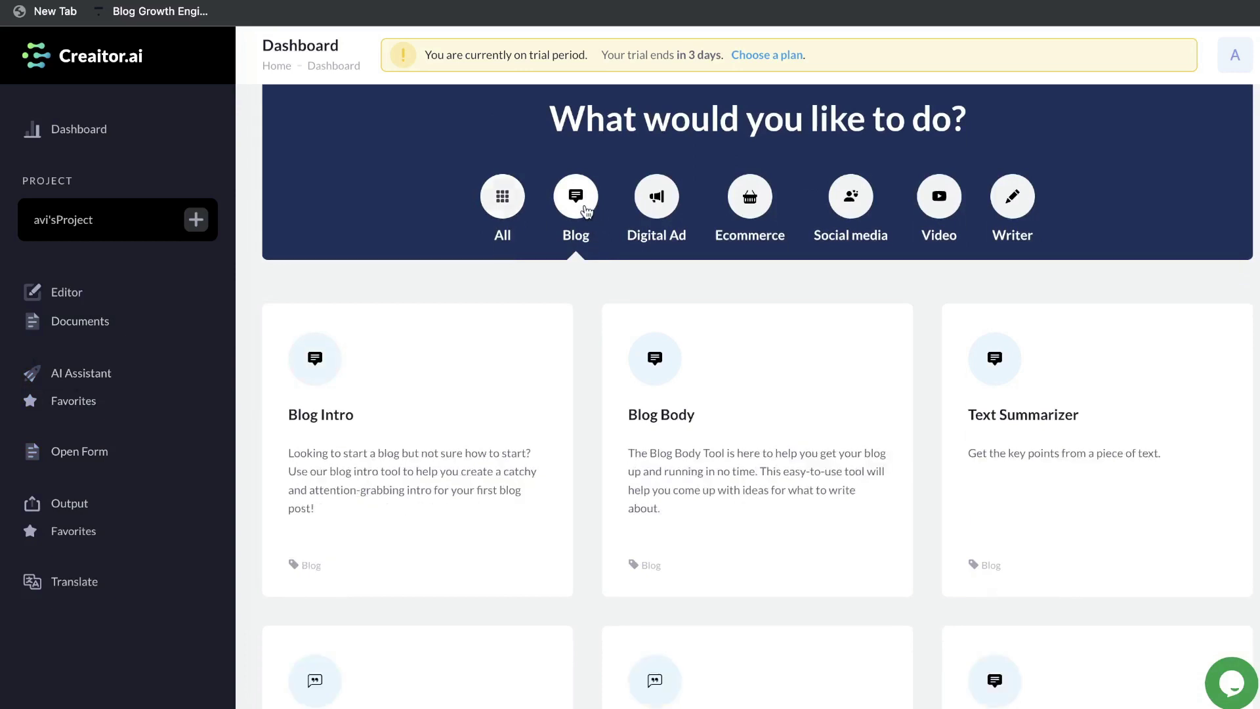
click(661, 183)
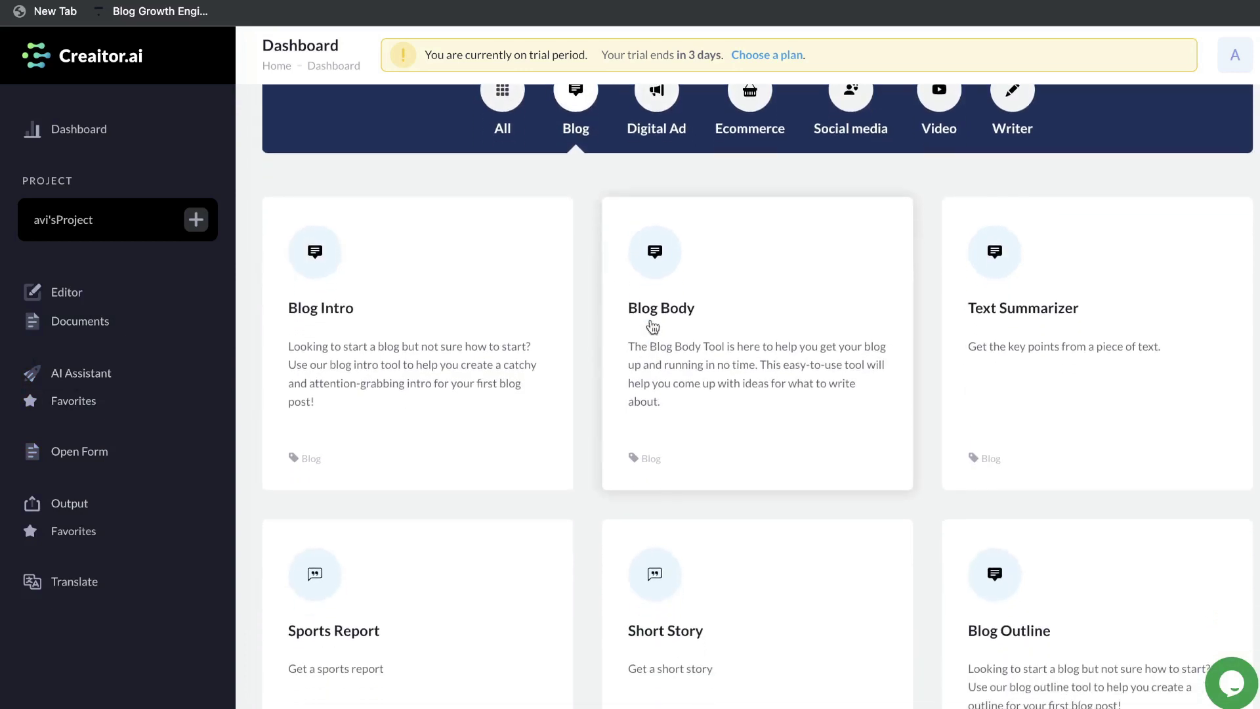
click(767, 185)
click(851, 306)
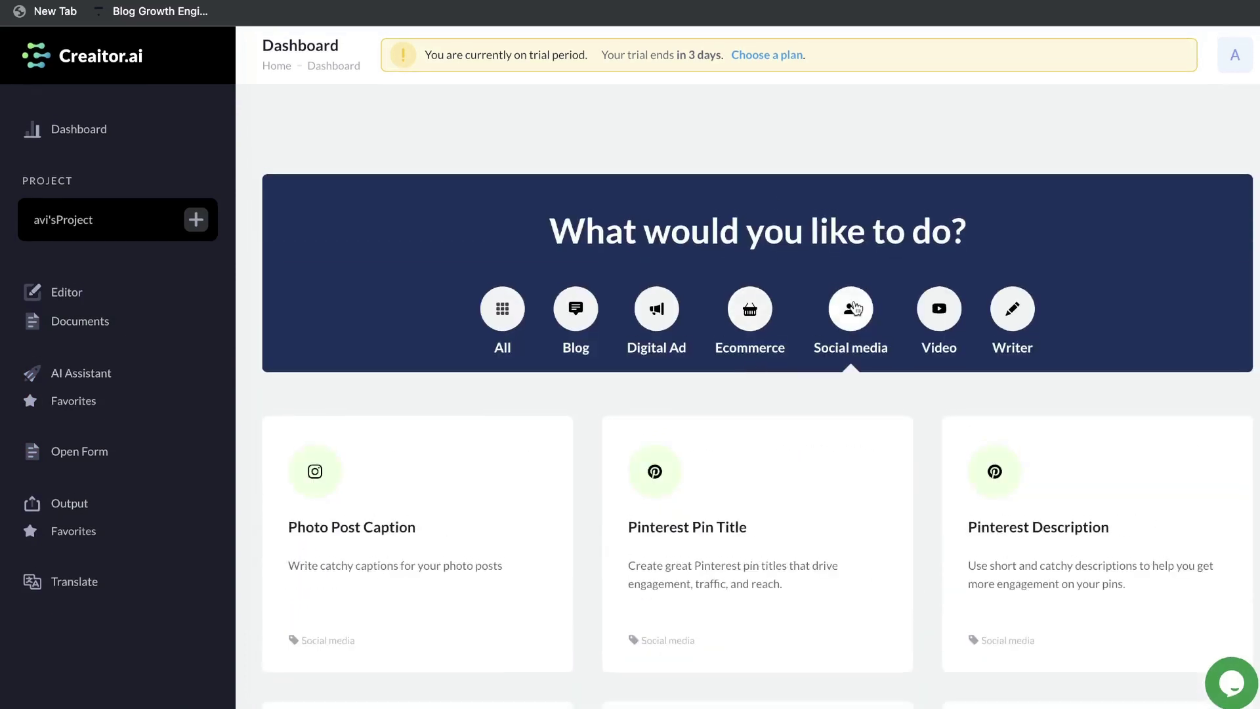
click(938, 282)
click(1013, 262)
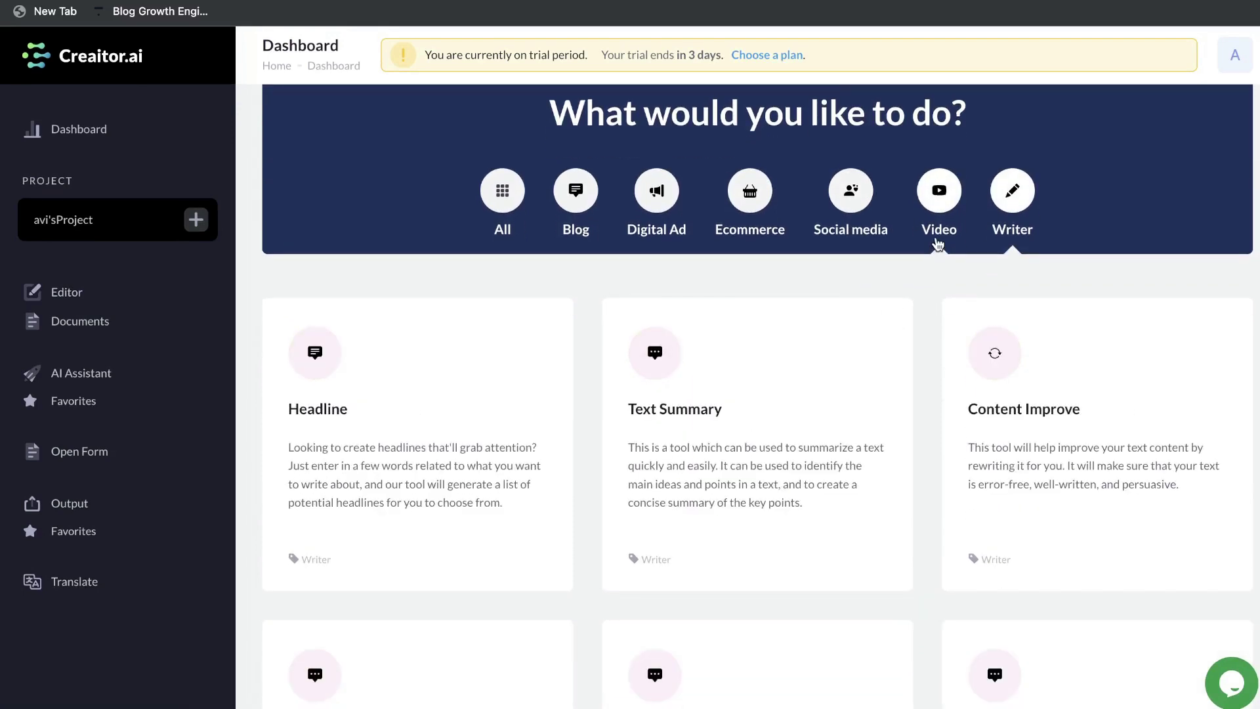
click(502, 190)
scroll(590, 420, down, 5)
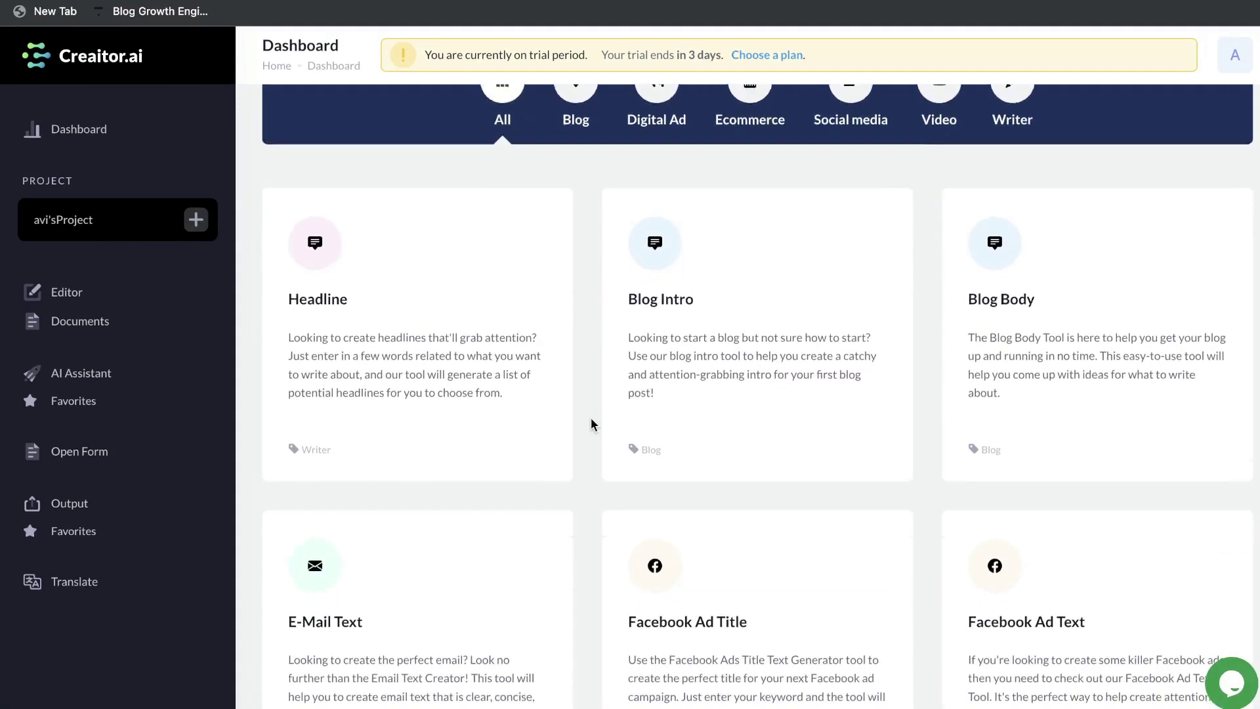
scroll(590, 420, down, 8)
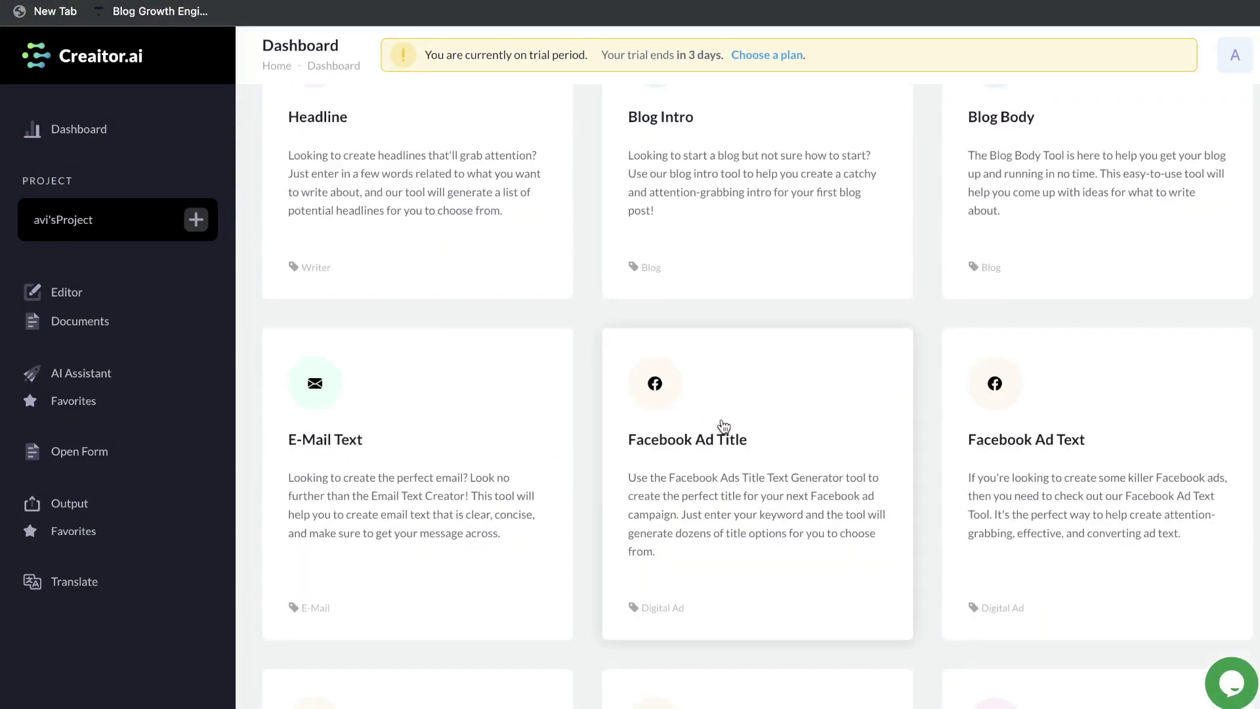
scroll(472, 380, down, 4)
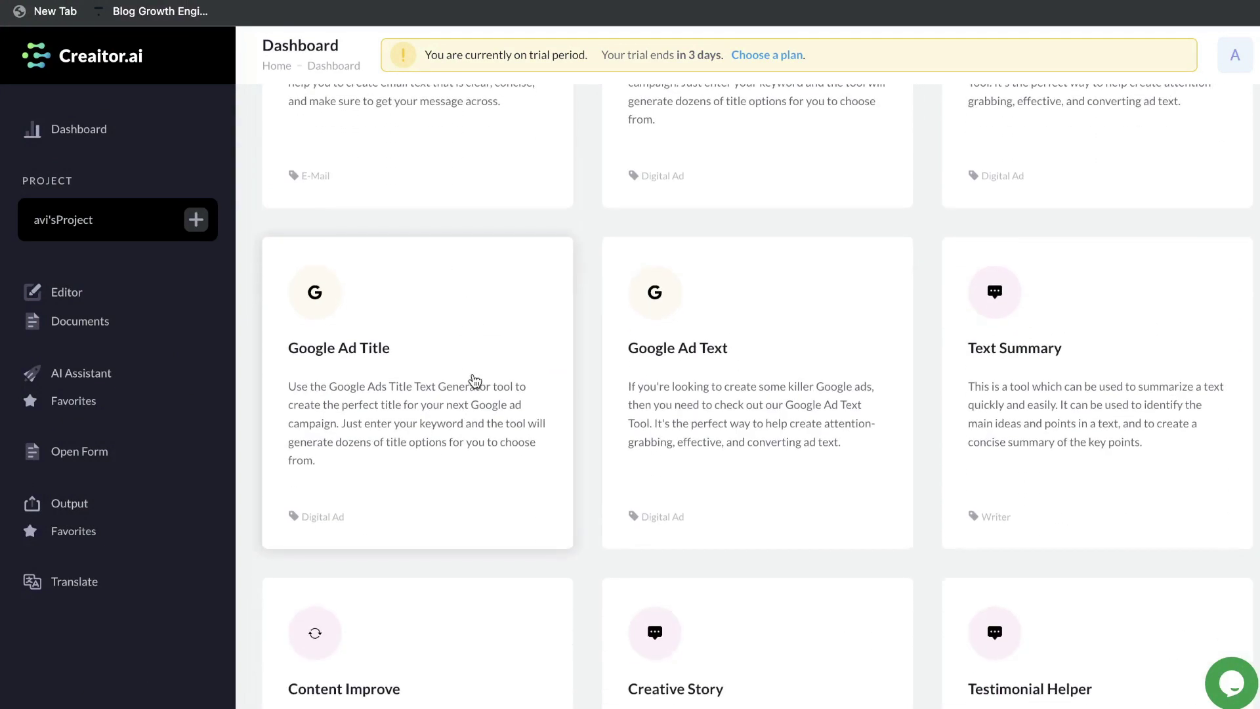
scroll(562, 399, down, 5)
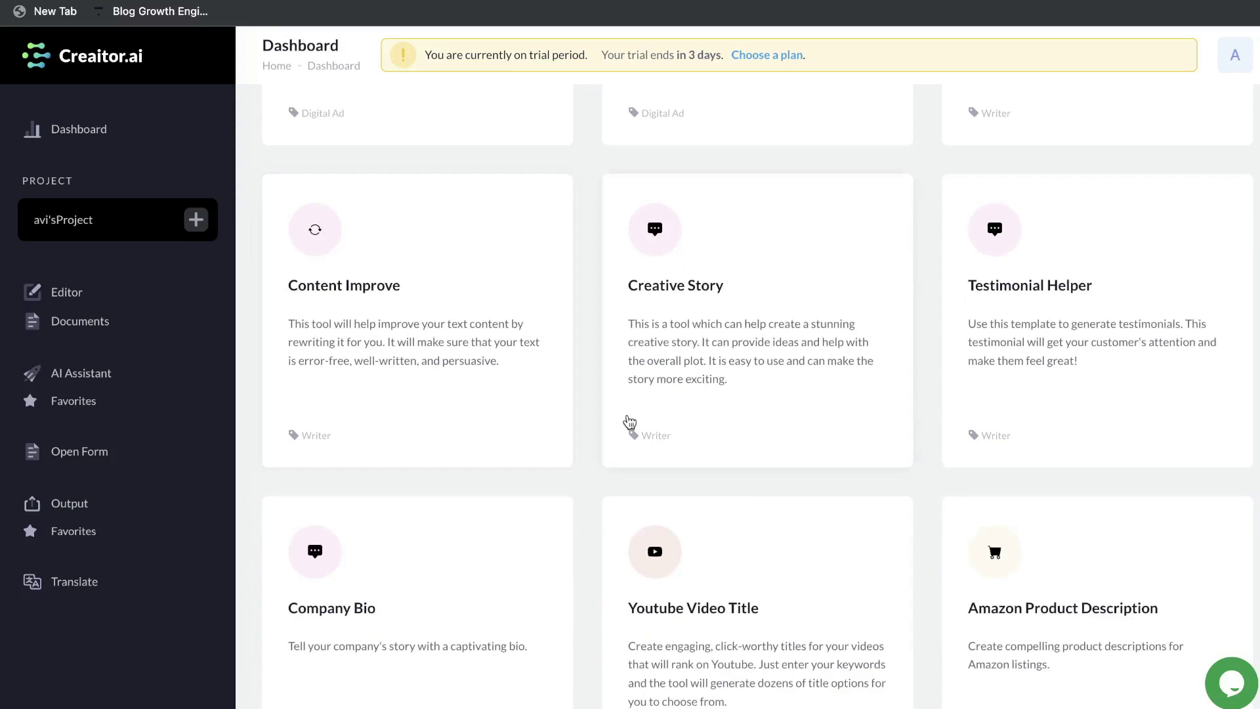
scroll(523, 394, down, 3)
scroll(617, 424, down, 14)
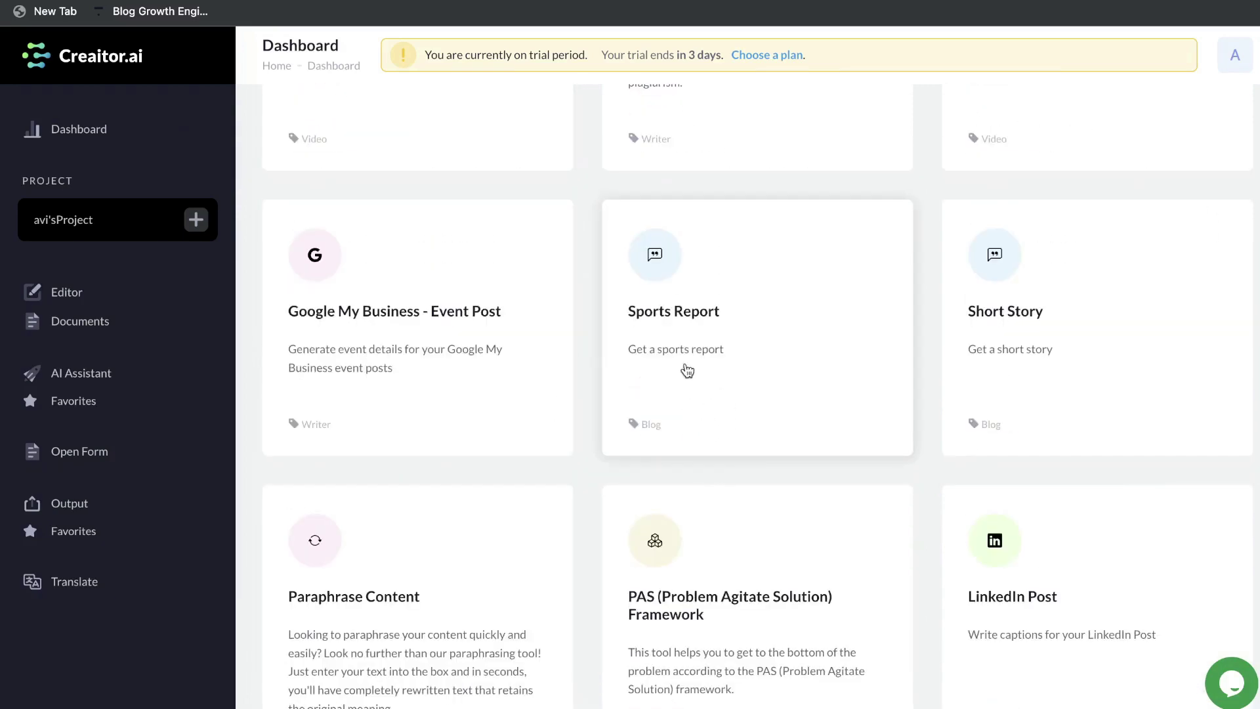
scroll(1021, 357, down, 1)
scroll(1021, 356, down, 5)
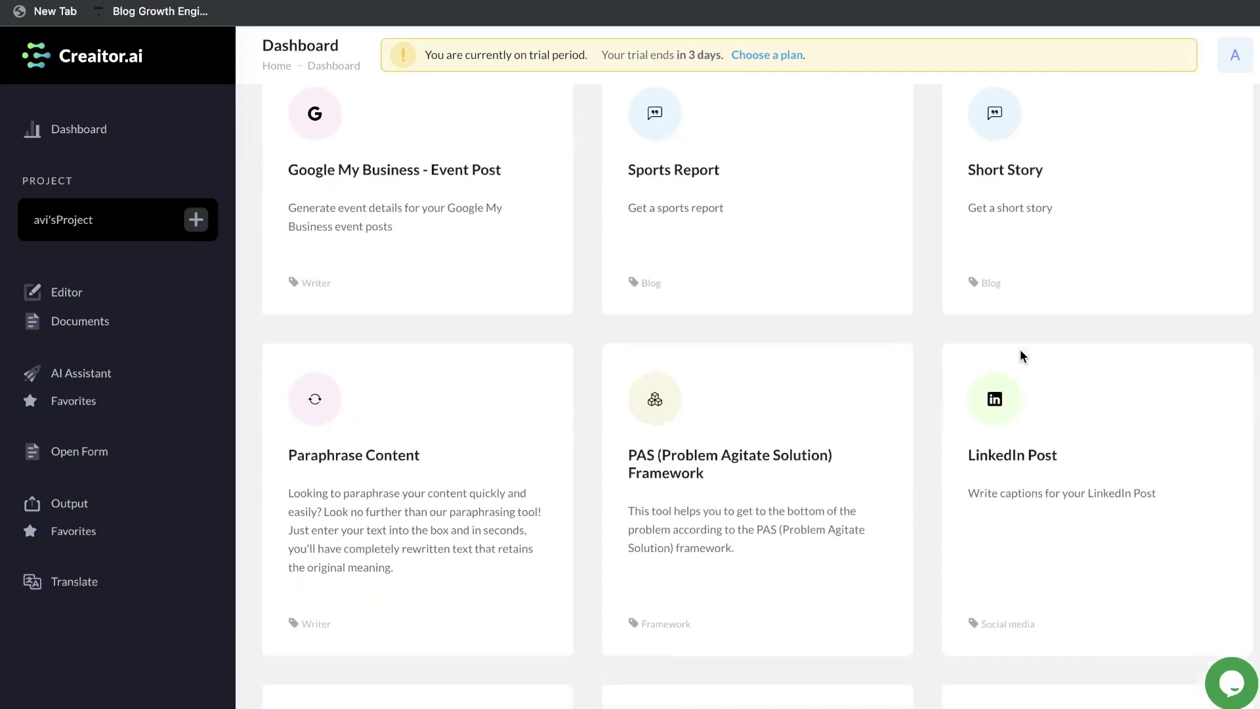
scroll(721, 486, down, 8)
scroll(758, 489, down, 5)
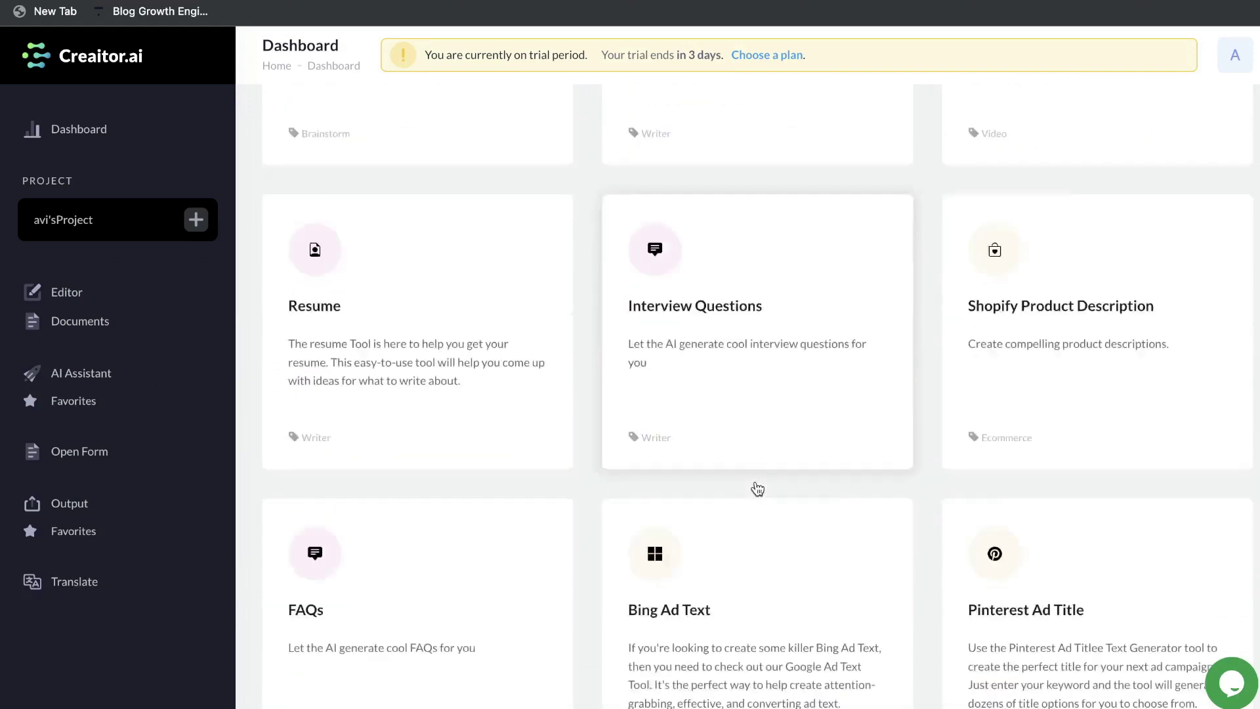
scroll(1089, 214, down, 9)
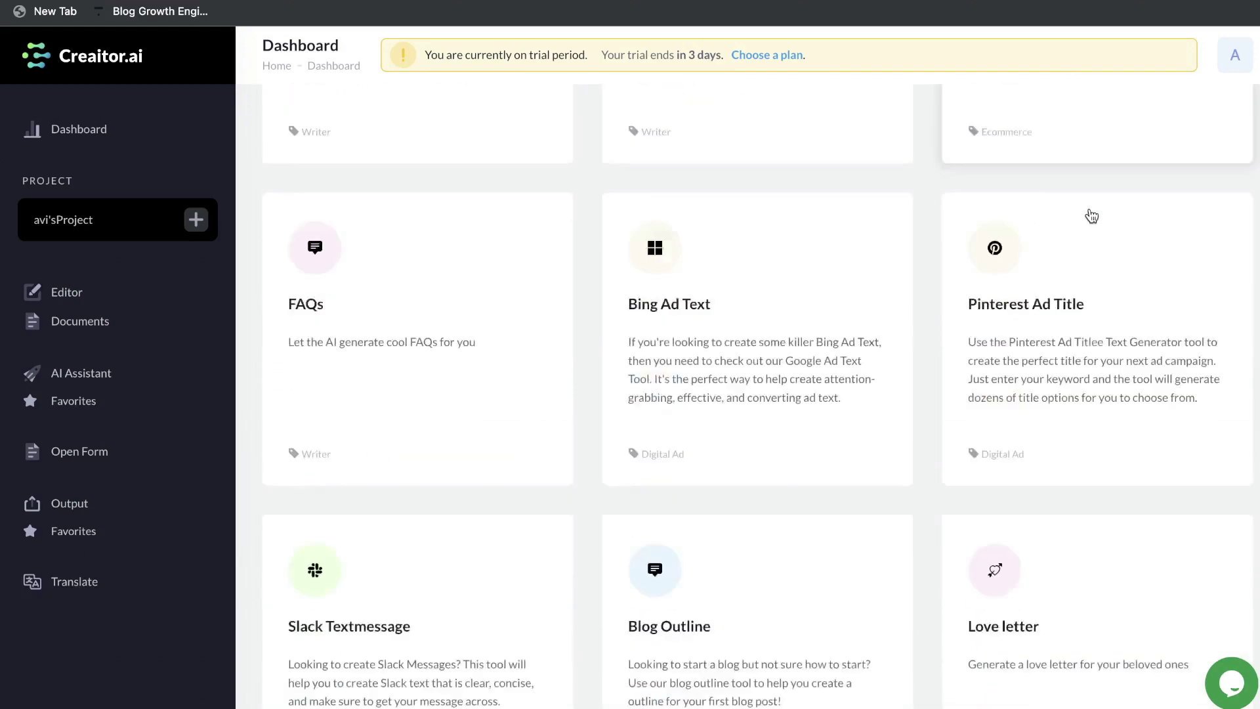
scroll(790, 352, down, 8)
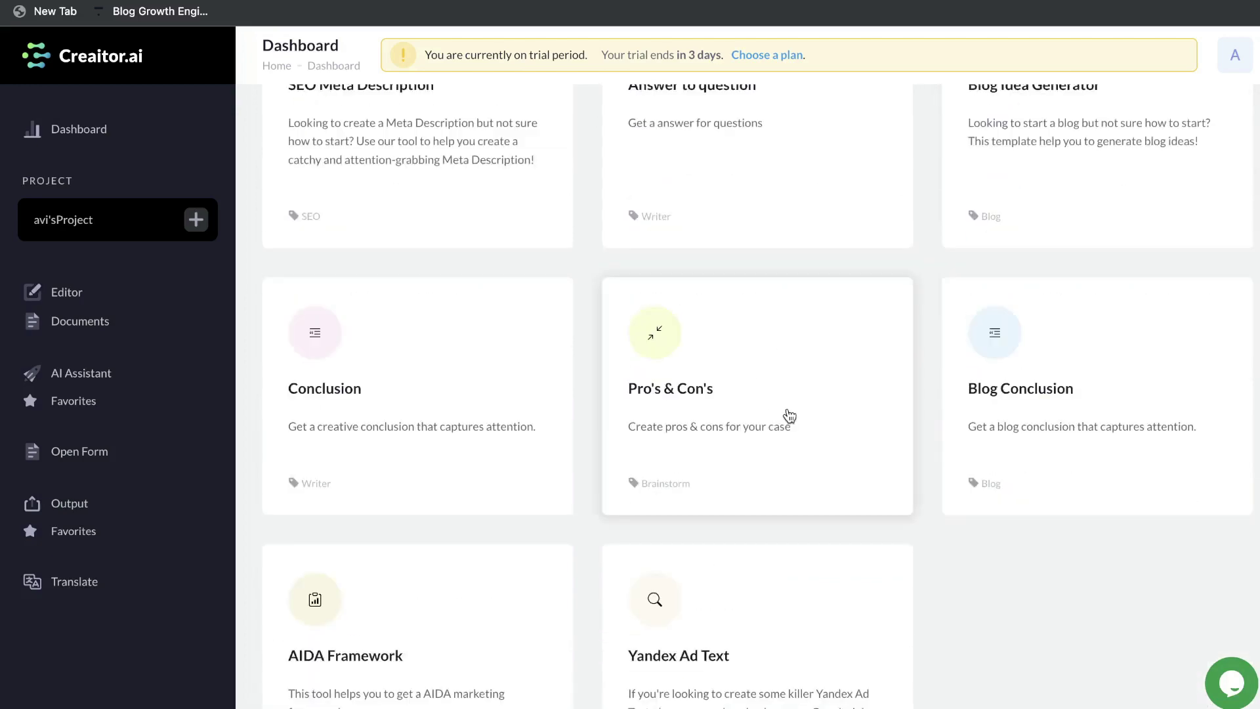
- Create a new document from Documents and set its AI assistant to Blog Intro
click(76, 321)
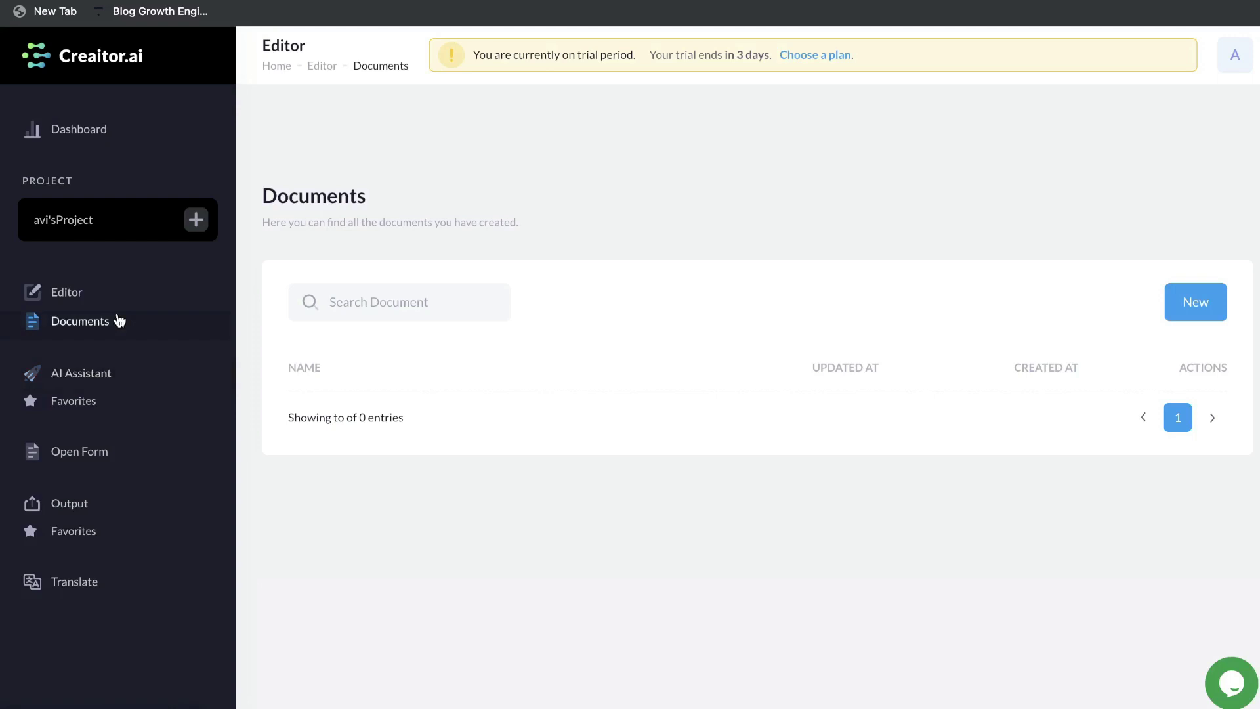
click(78, 298)
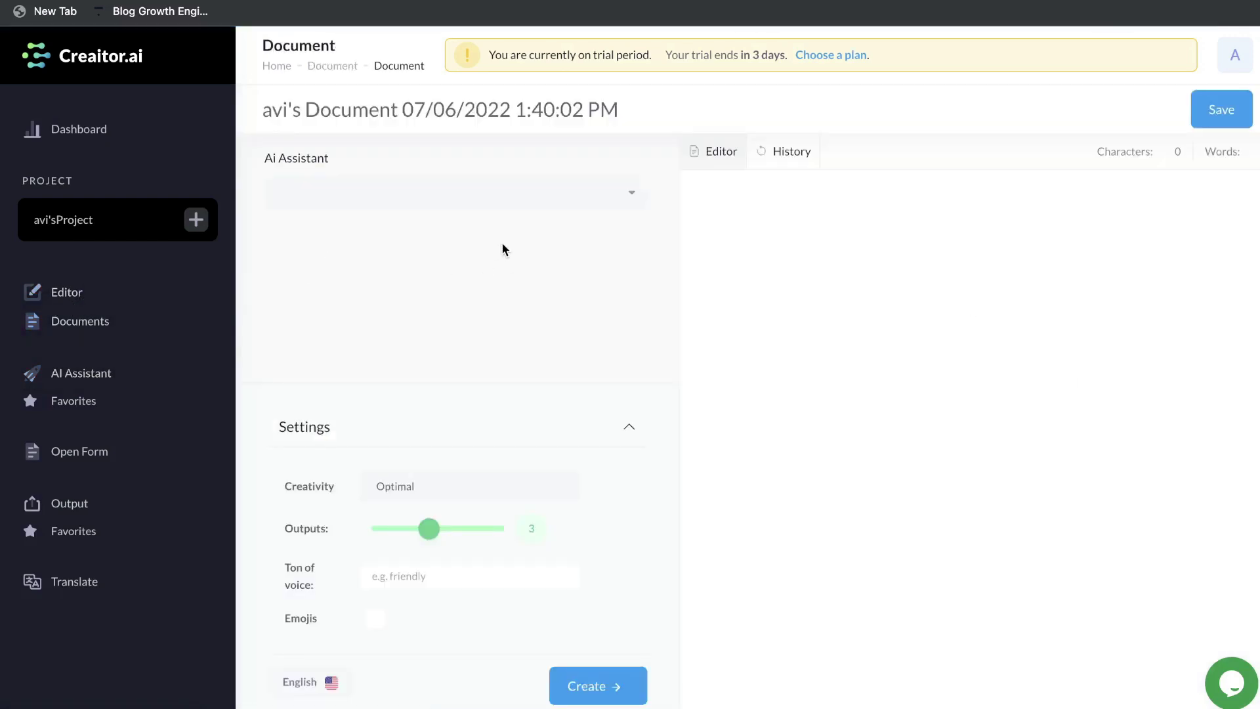
click(543, 188)
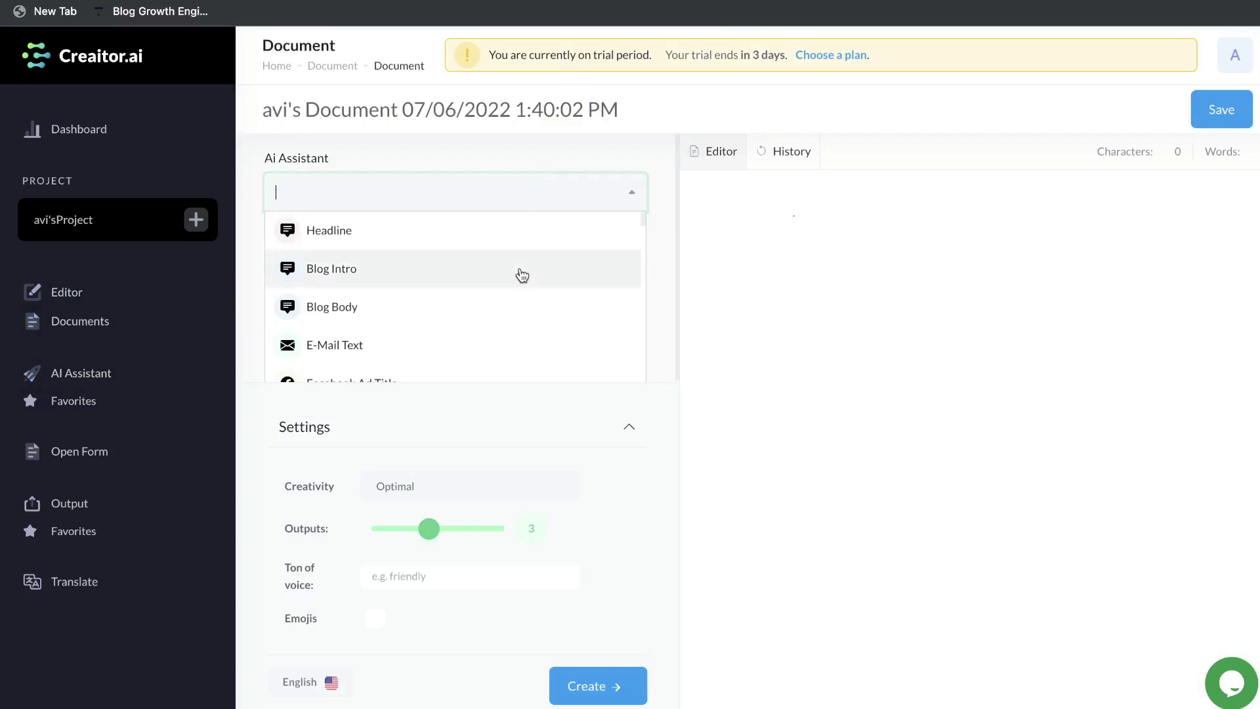
scroll(521, 275, down, 1)
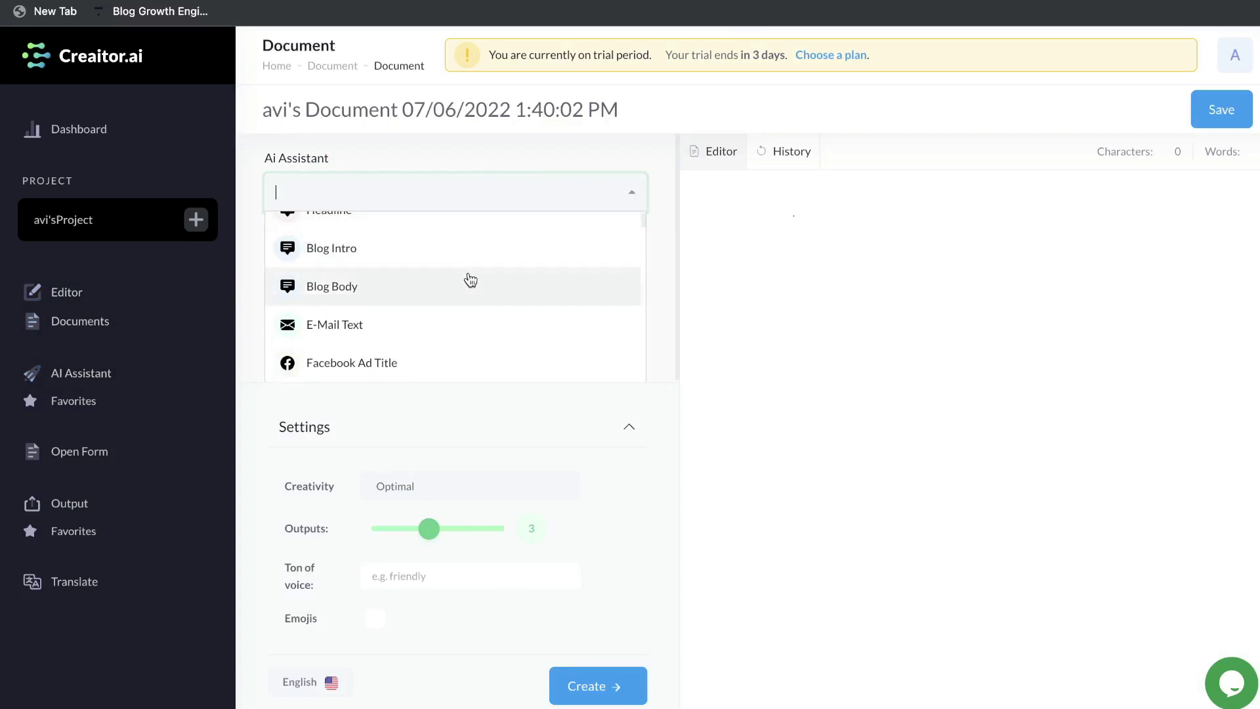
scroll(470, 280, up, 1)
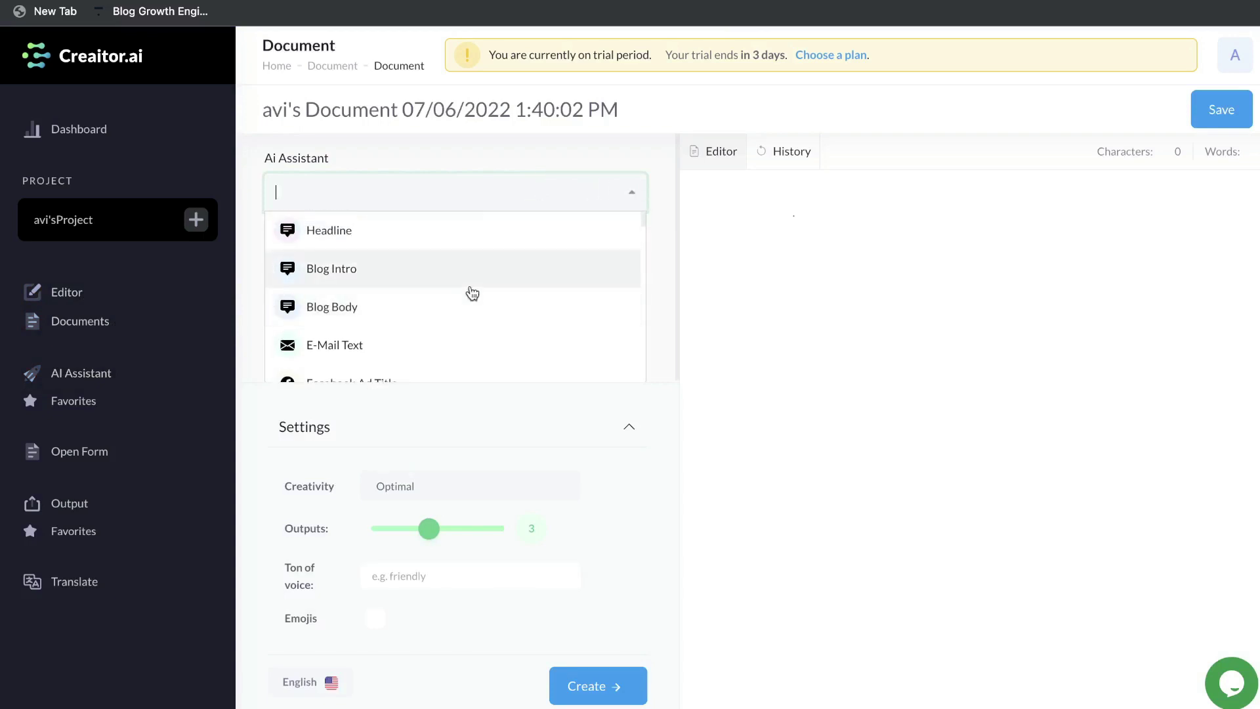
scroll(398, 285, down, 1)
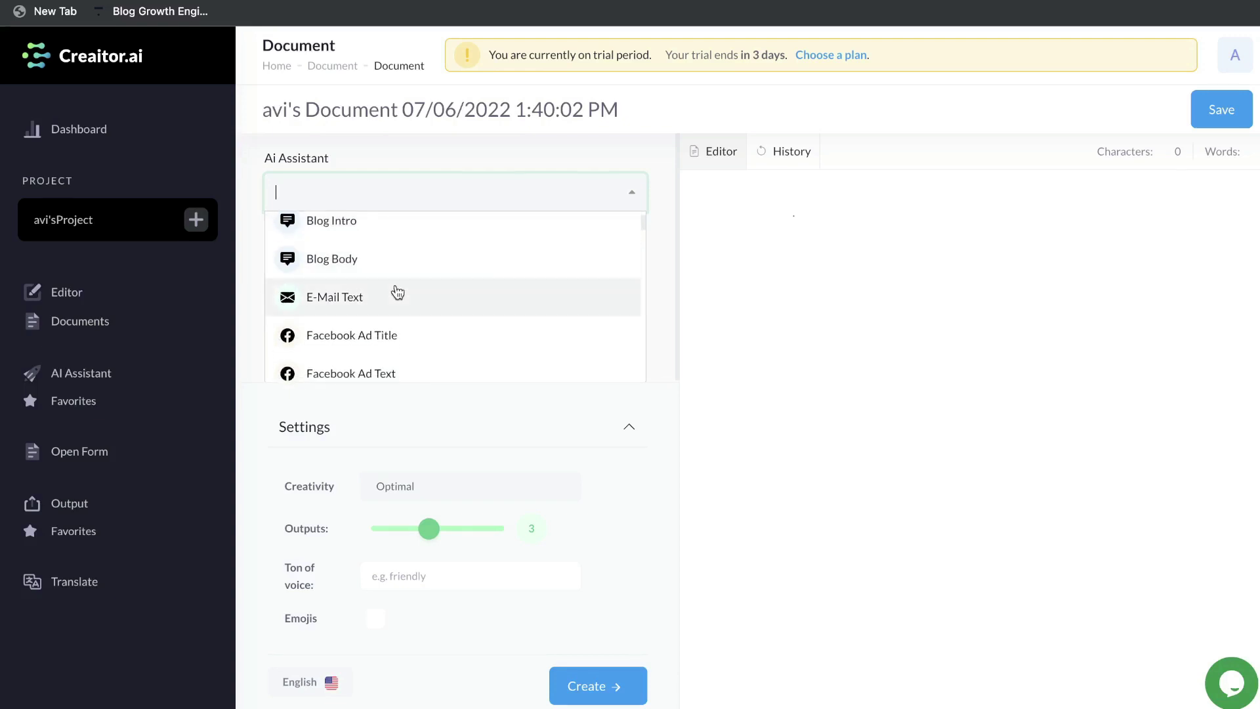
scroll(413, 281, down, 1)
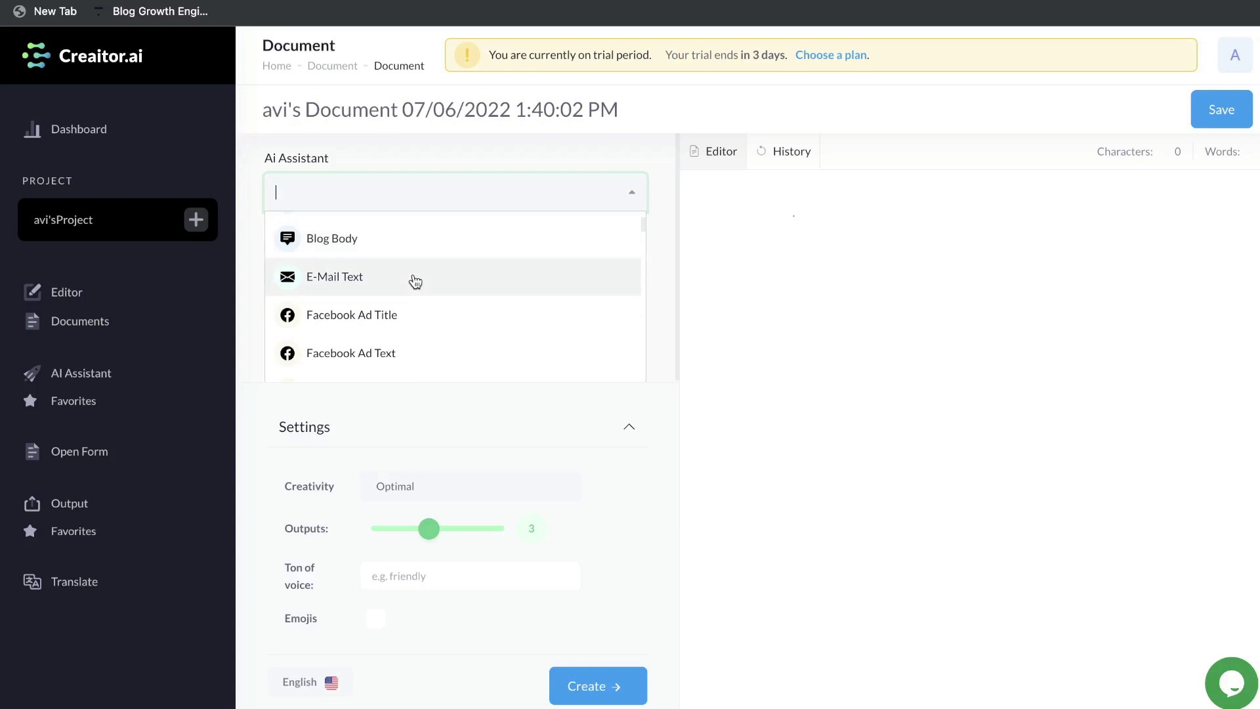
scroll(413, 281, down, 5)
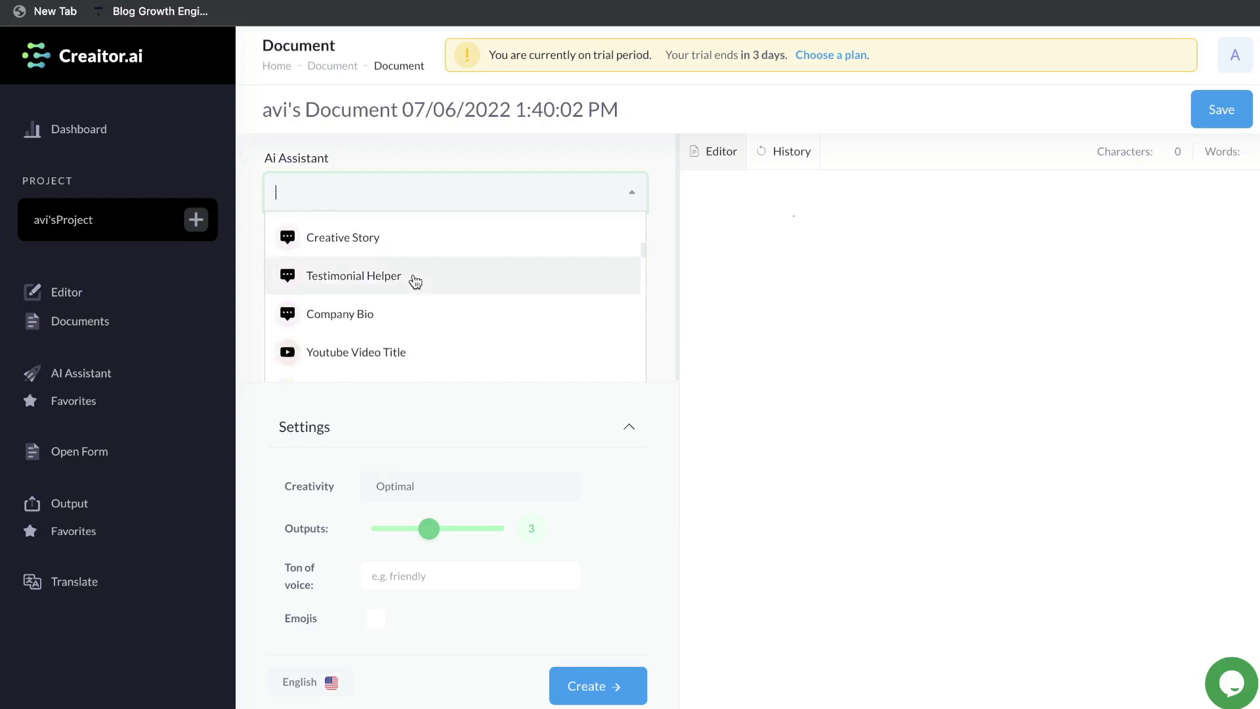
scroll(446, 281, up, 6)
click(464, 281)
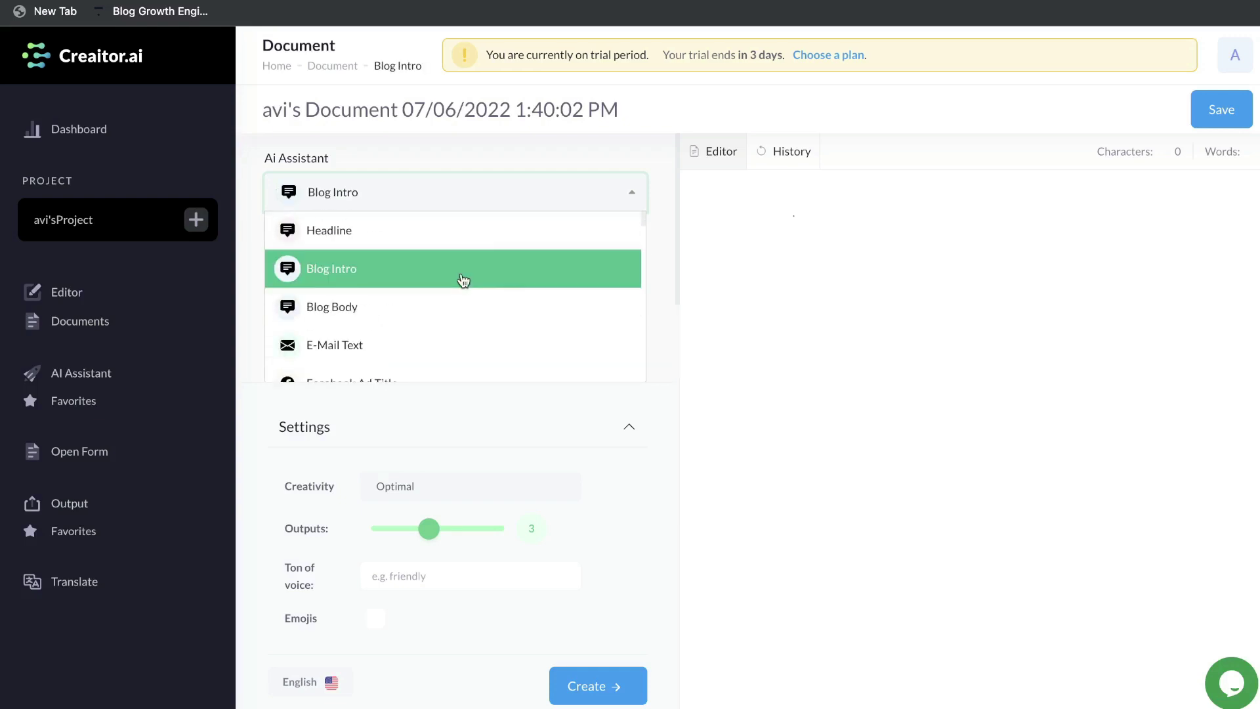
click(342, 276)
click(360, 273)
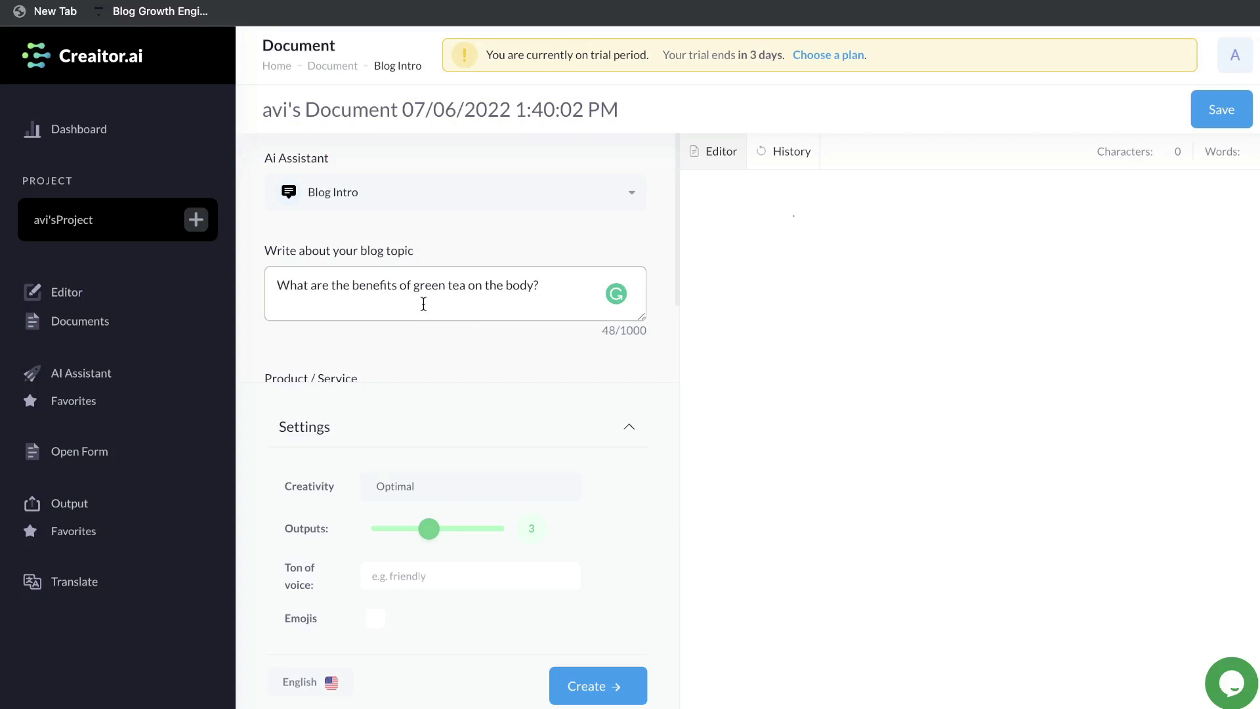
- Paste 'green tea benefits on the body' as Product / Service, set Outputs to 5, keep English
scroll(454, 302, down, 3)
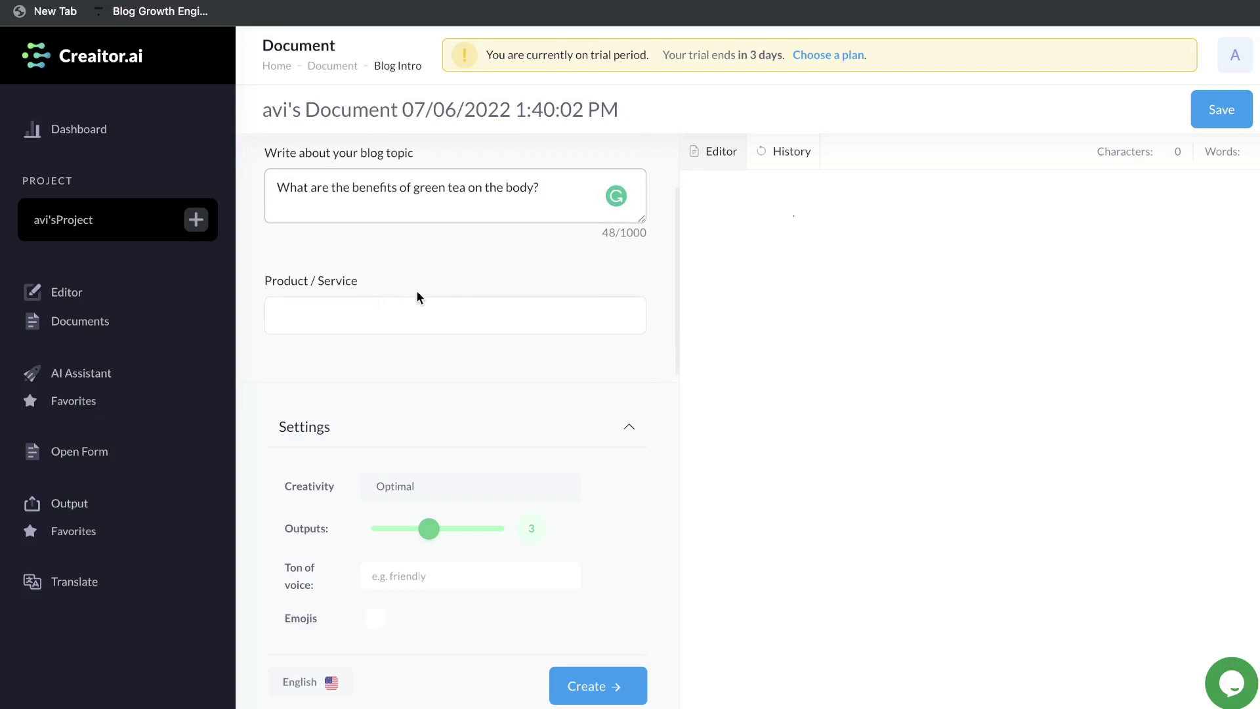
scroll(418, 297, down, 1)
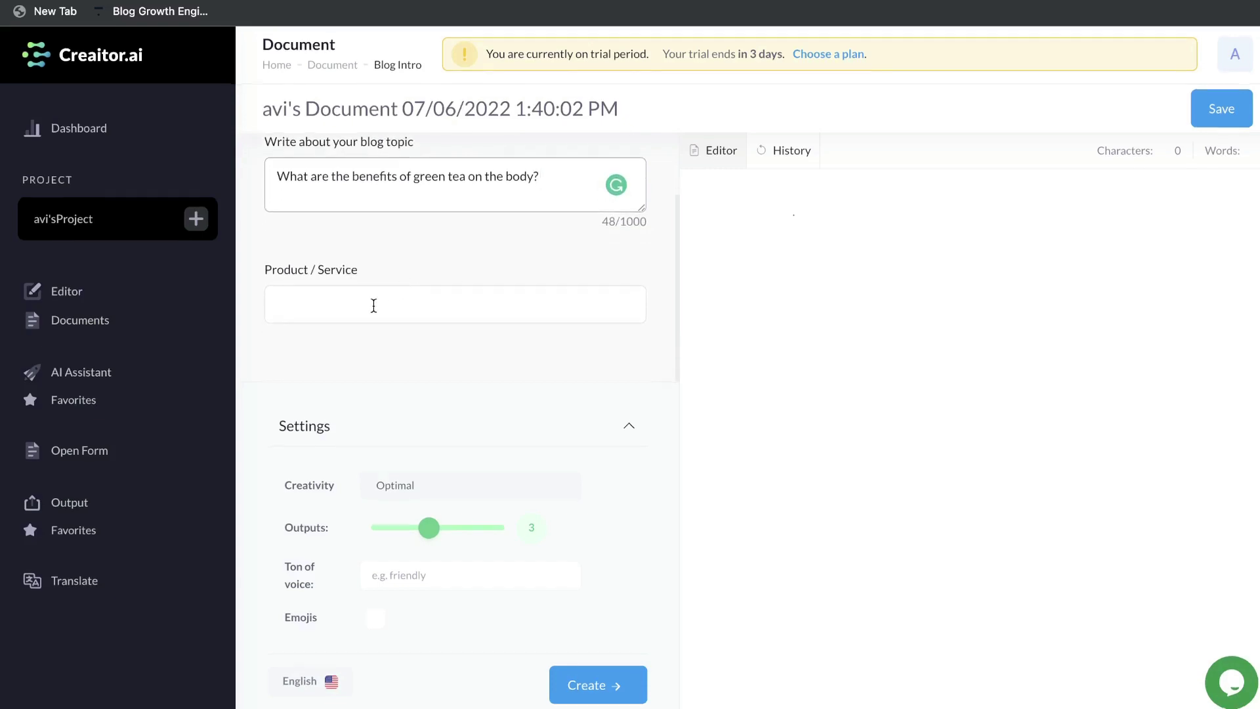
click(373, 305)
text(green tea benefits on the body)
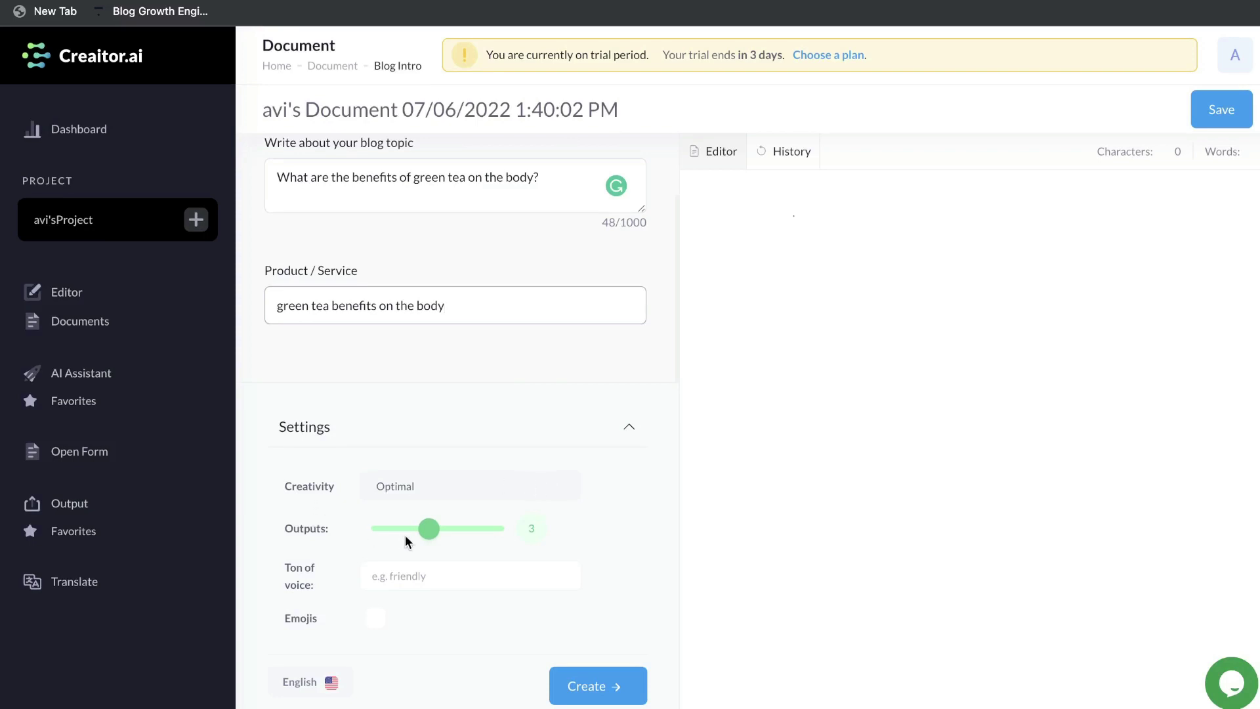
mouse_move(429, 531)
mouse_down()
mouse_move(474, 535)
mouse_move(433, 541)
mouse_up()
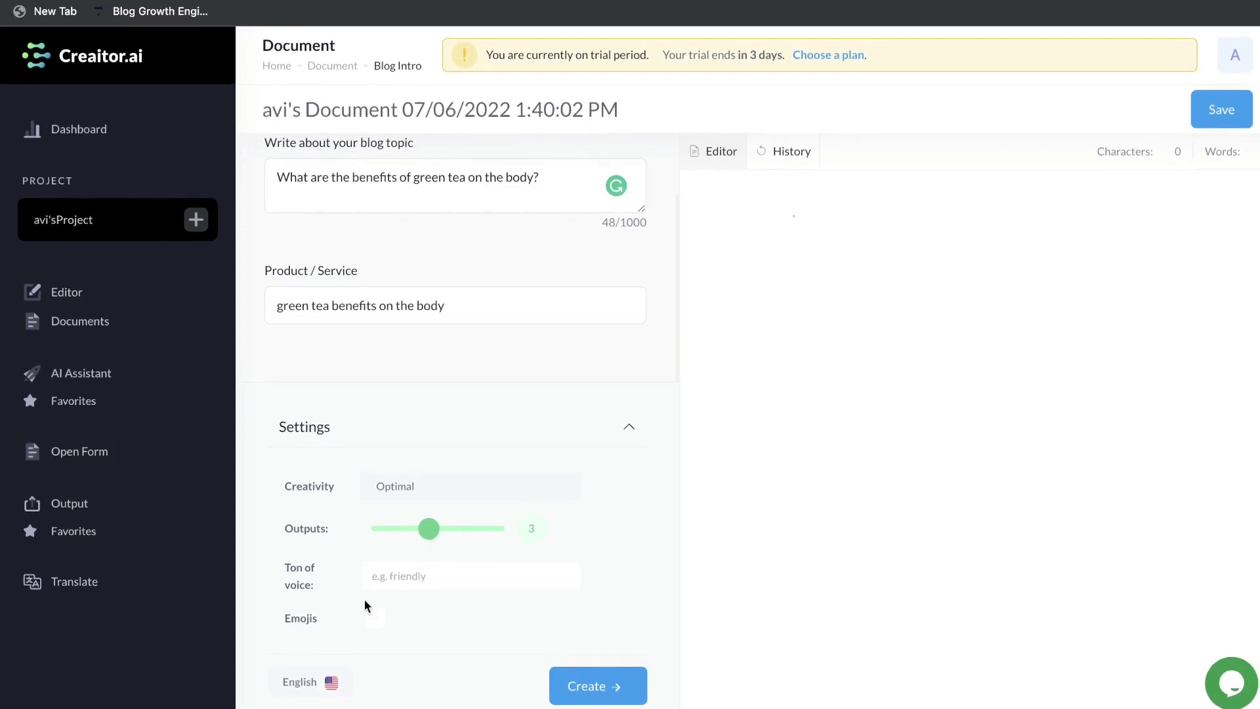
click(304, 681)
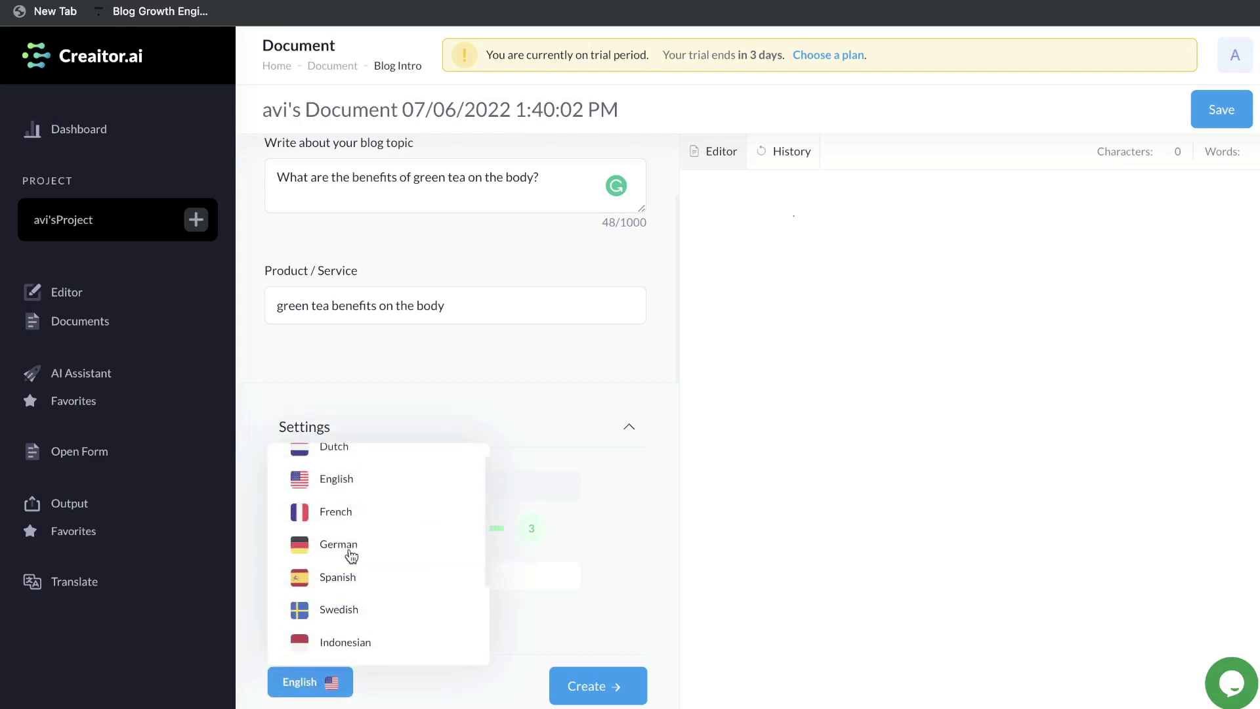
scroll(380, 525, down, 1)
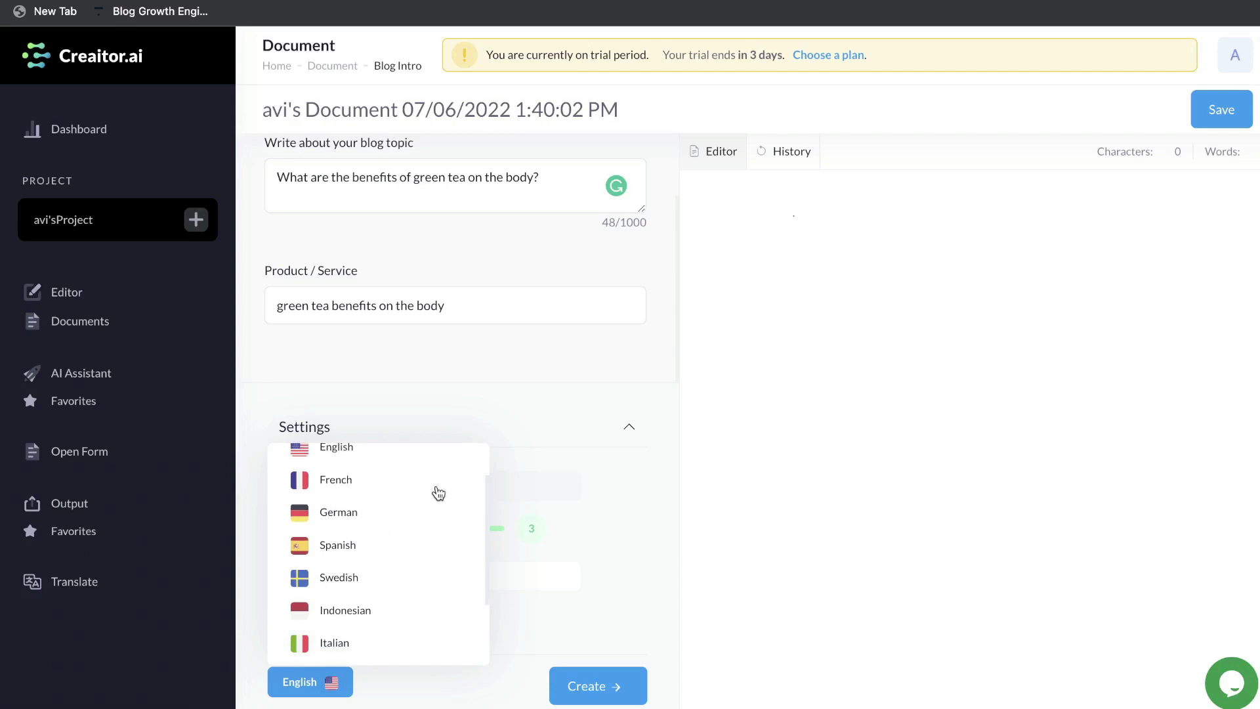
key(Escape)
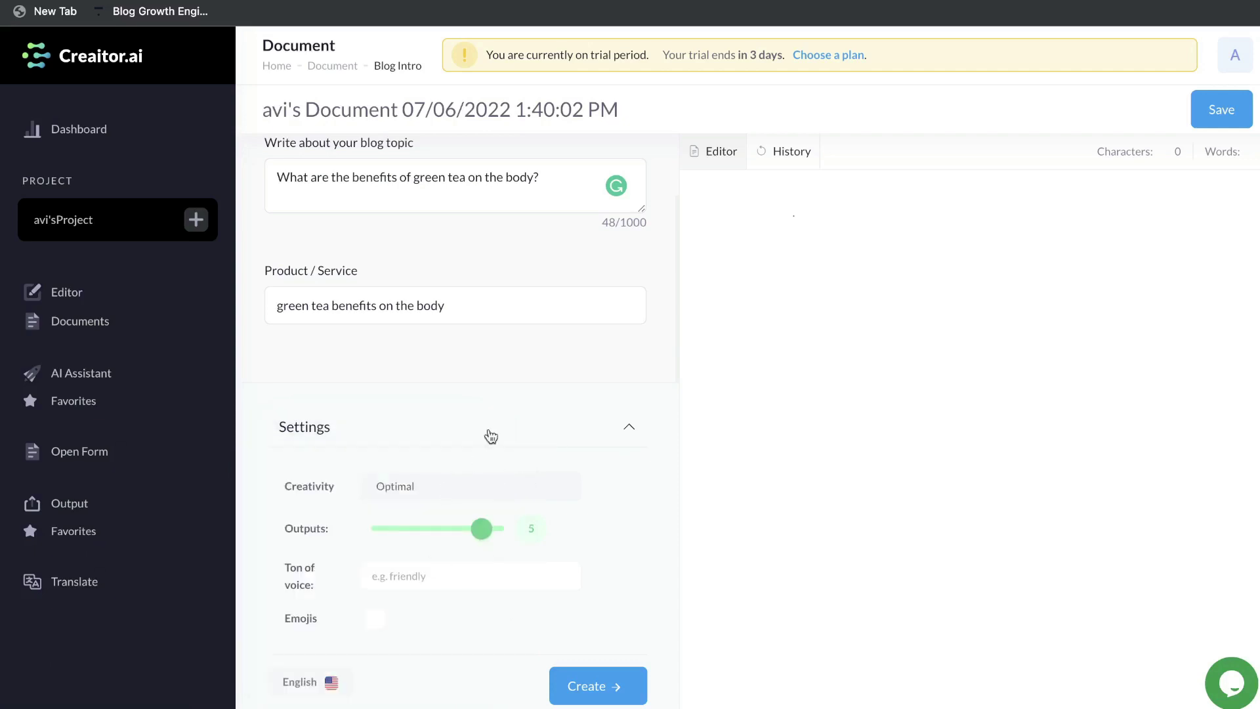
click(577, 684)
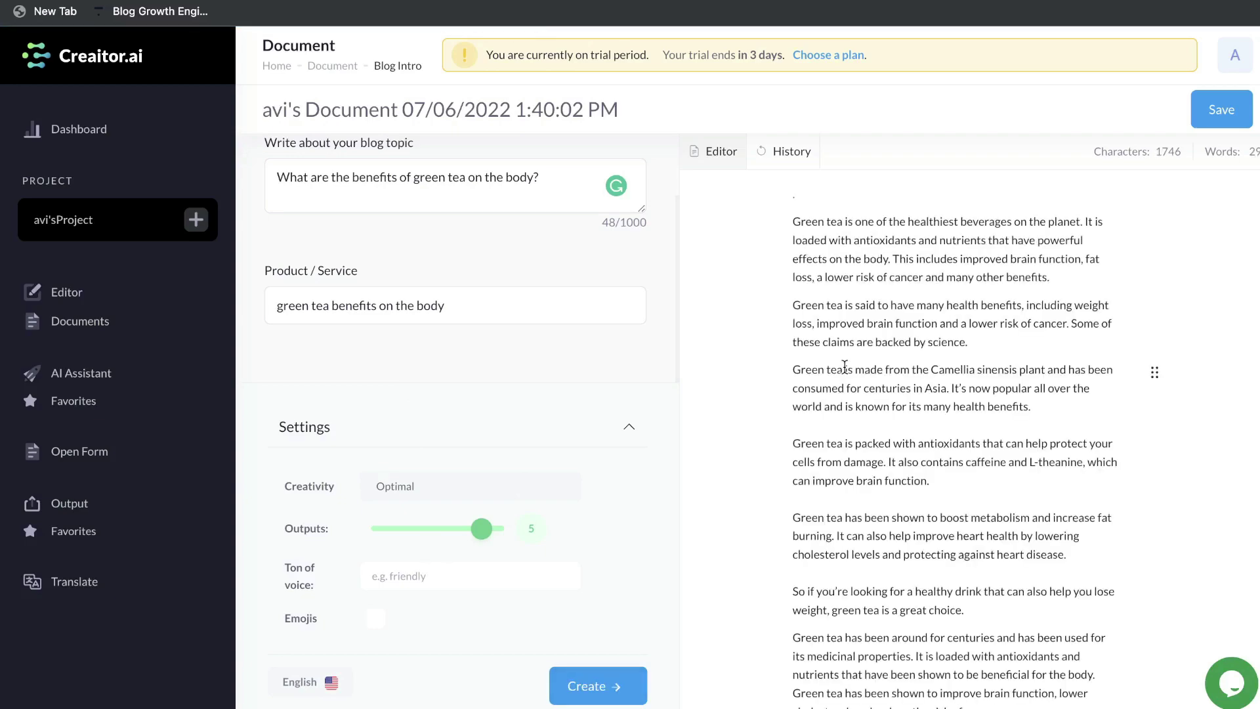
scroll(845, 366, down, 3)
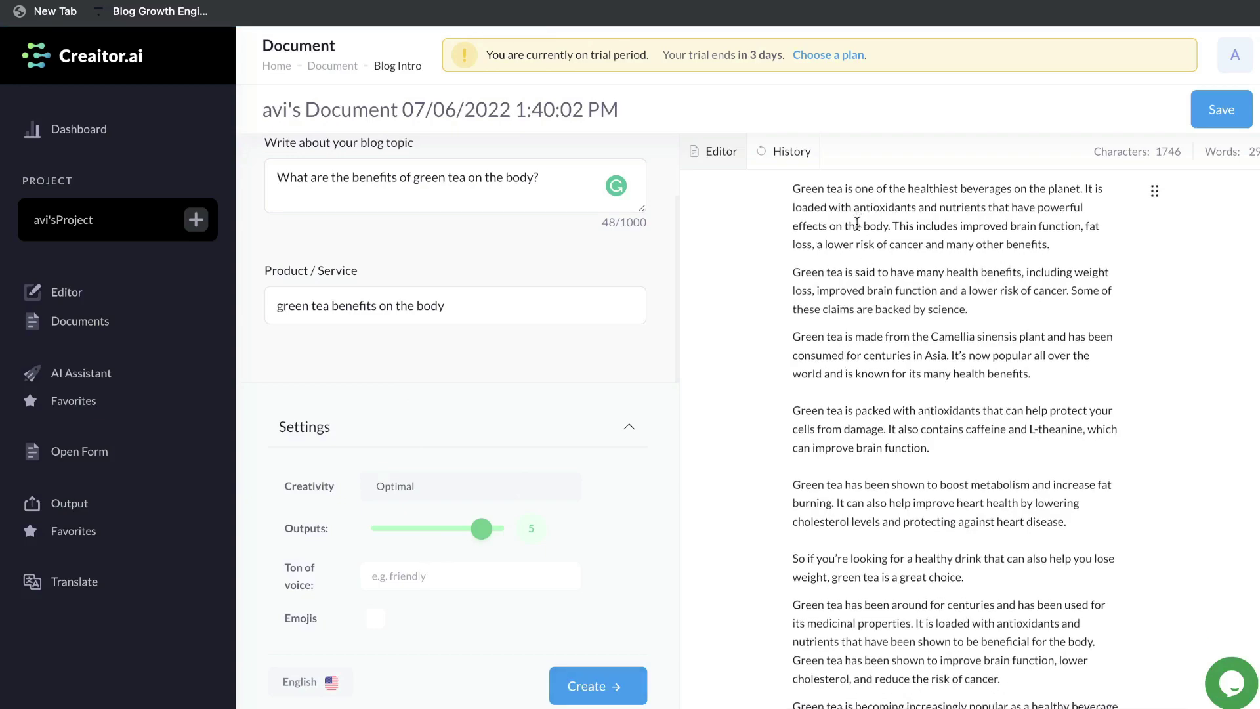
scroll(880, 389, down, 4)
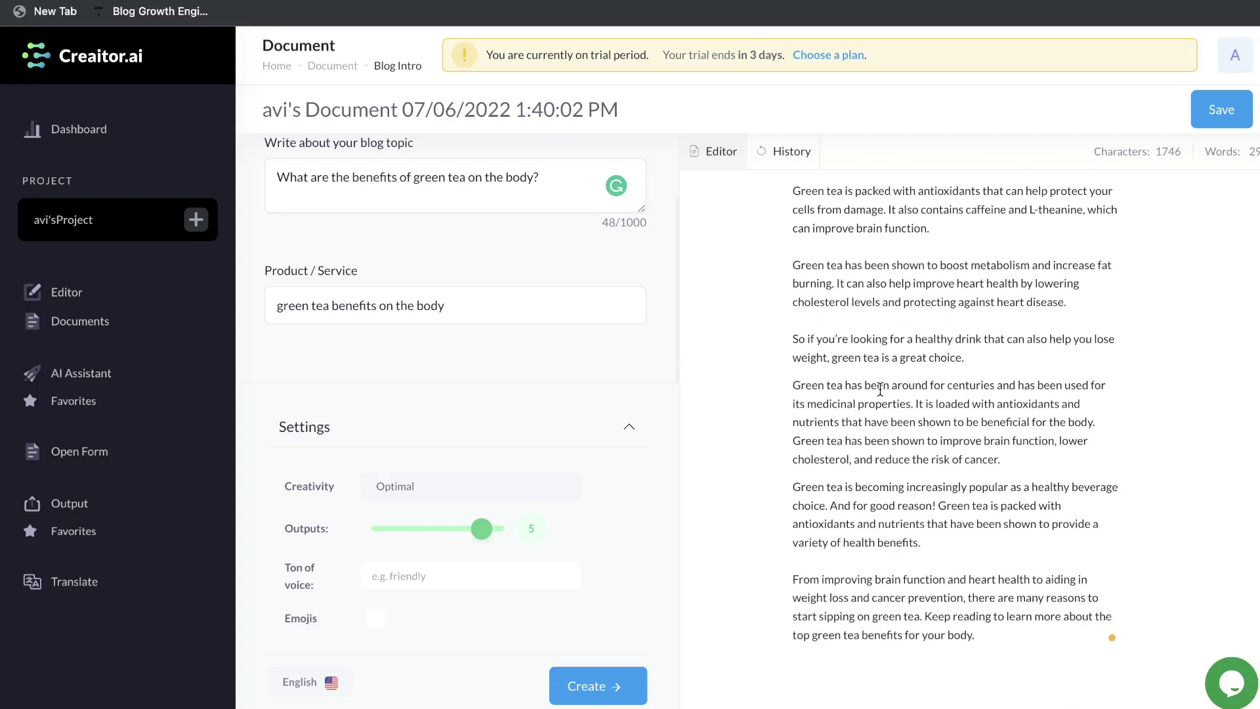
scroll(934, 417, up, 7)
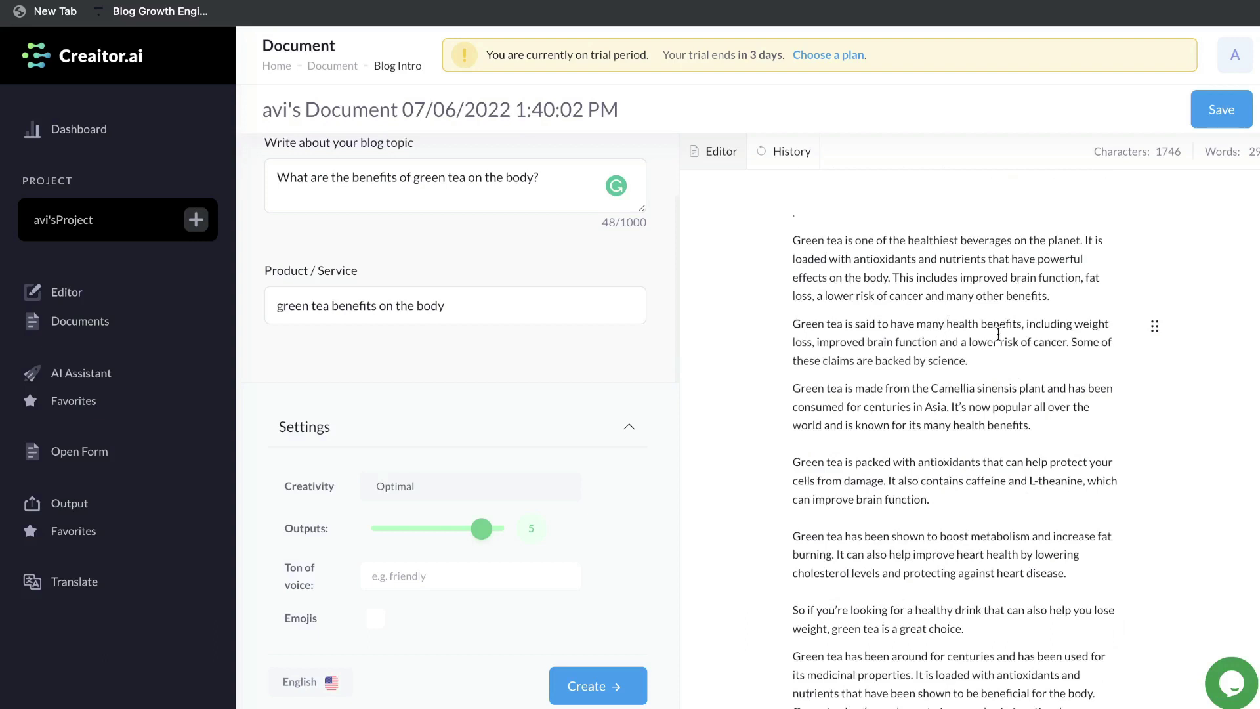
triple_click(813, 262)
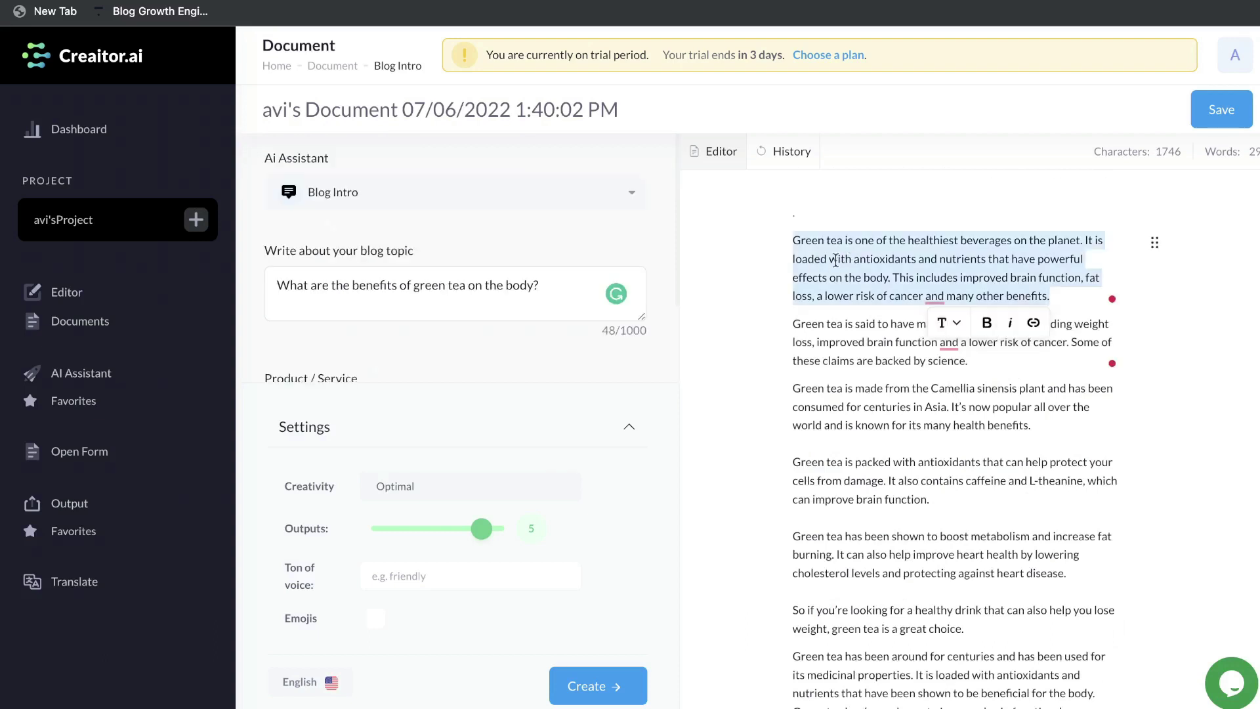
scroll(872, 308, down, 1)
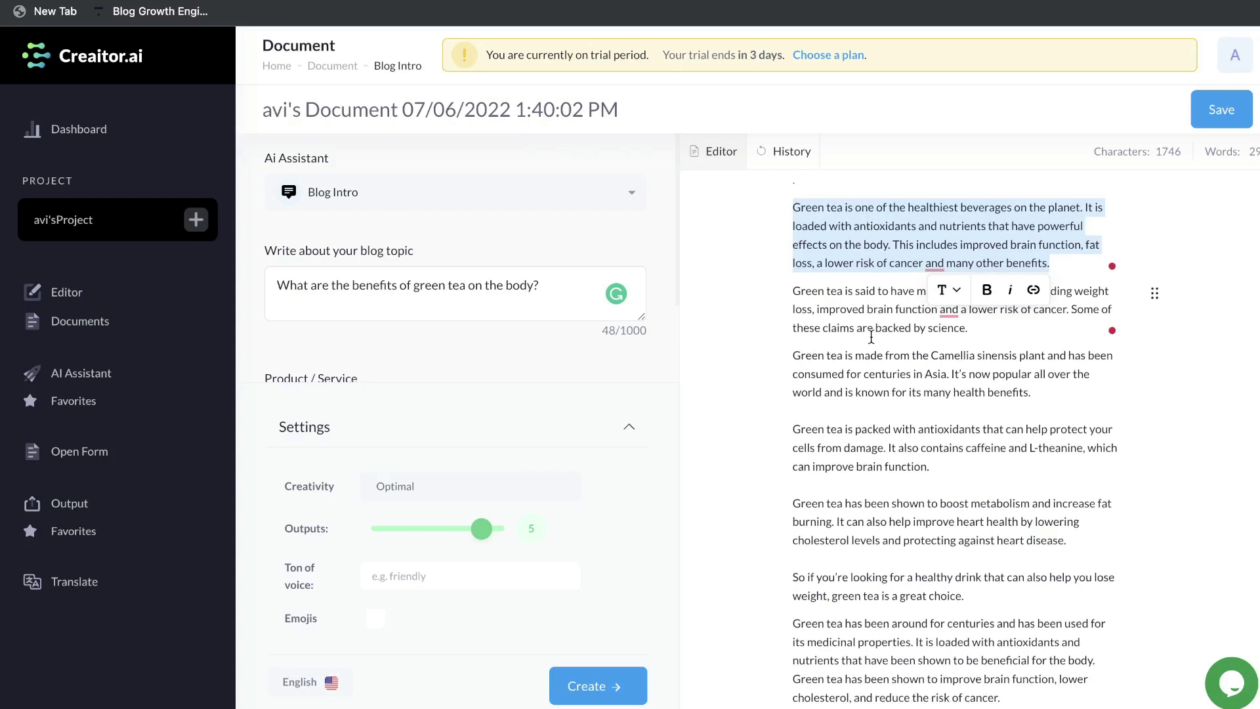
scroll(871, 337, down, 1)
triple_click(872, 336)
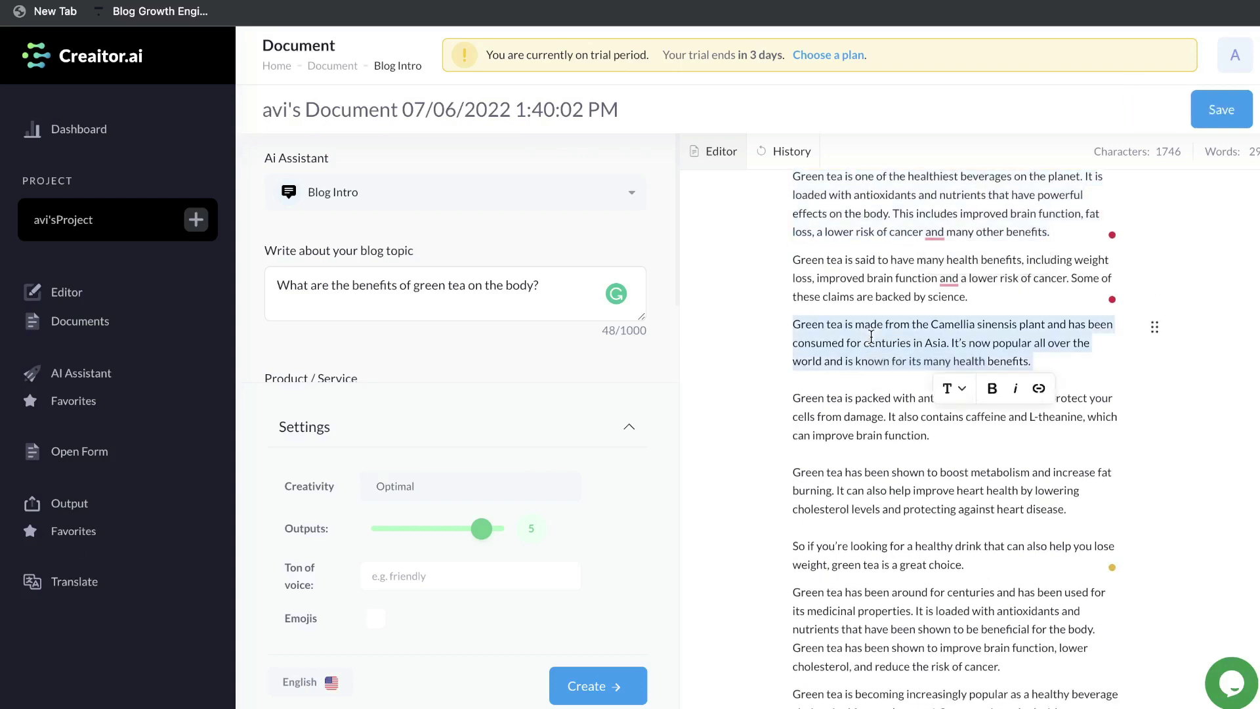
scroll(880, 337, down, 1)
click(862, 415)
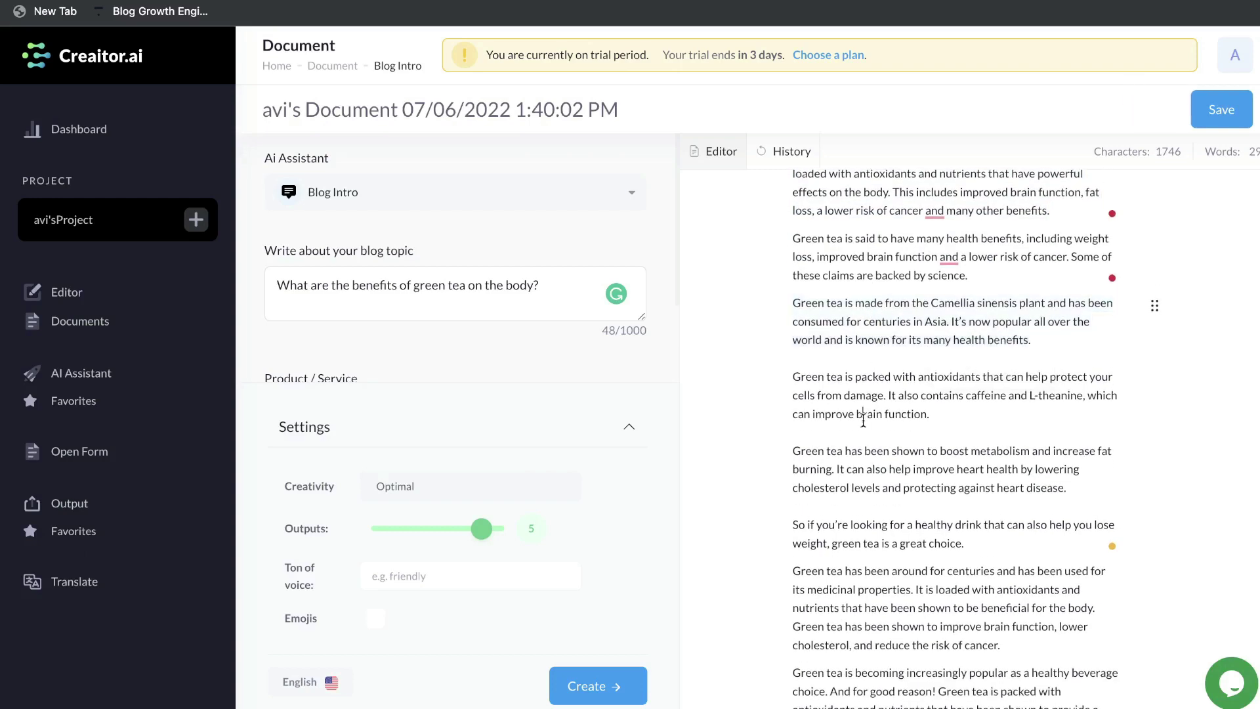
scroll(841, 425, up, 2)
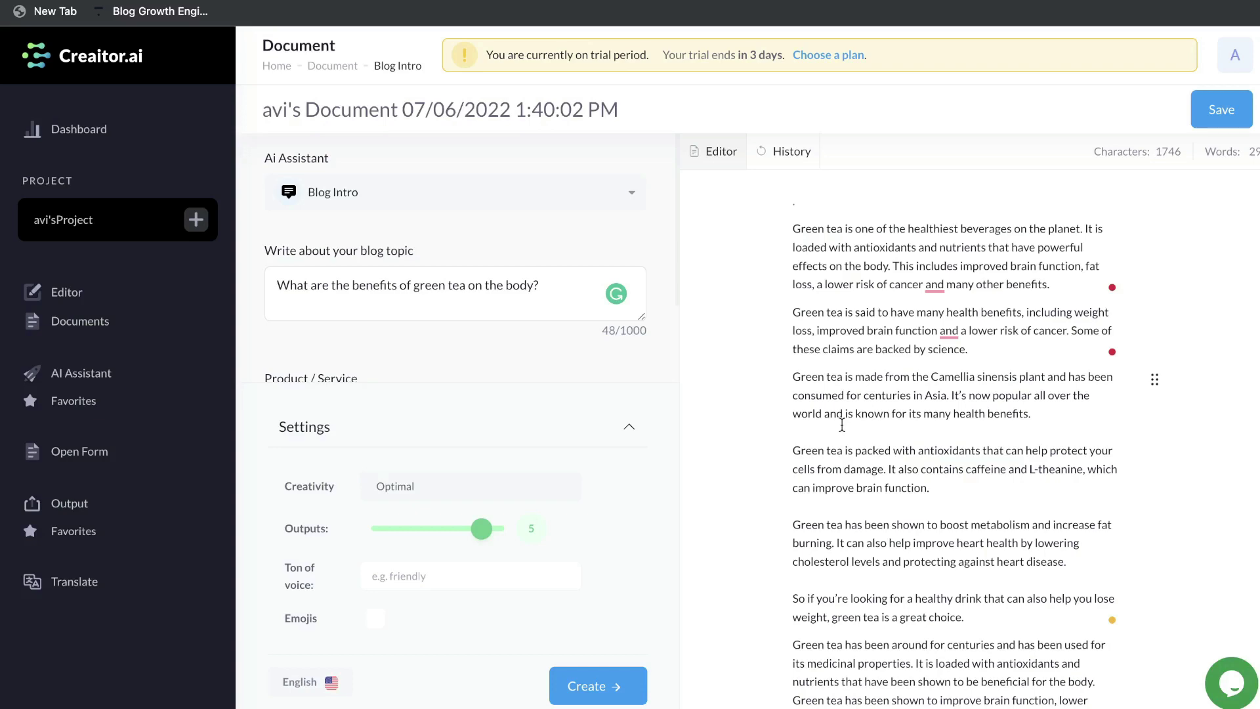
scroll(842, 424, down, 1)
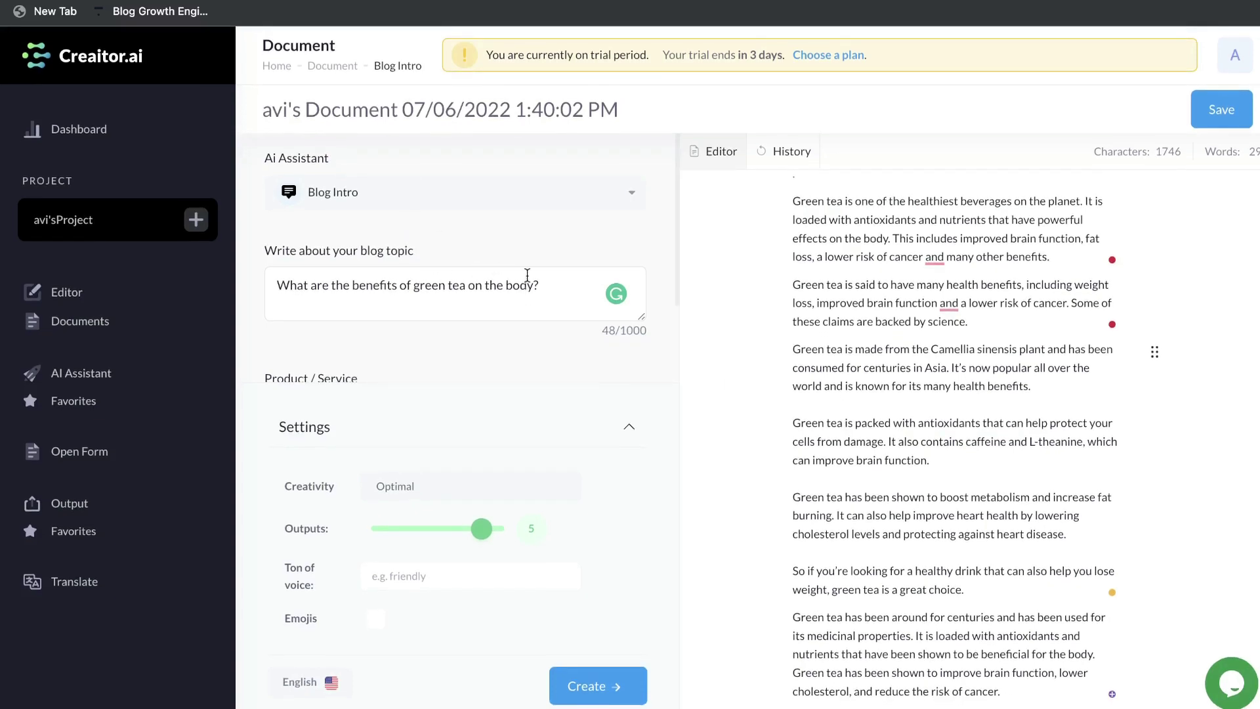
scroll(874, 292, down, 1)
scroll(909, 444, up, 2)
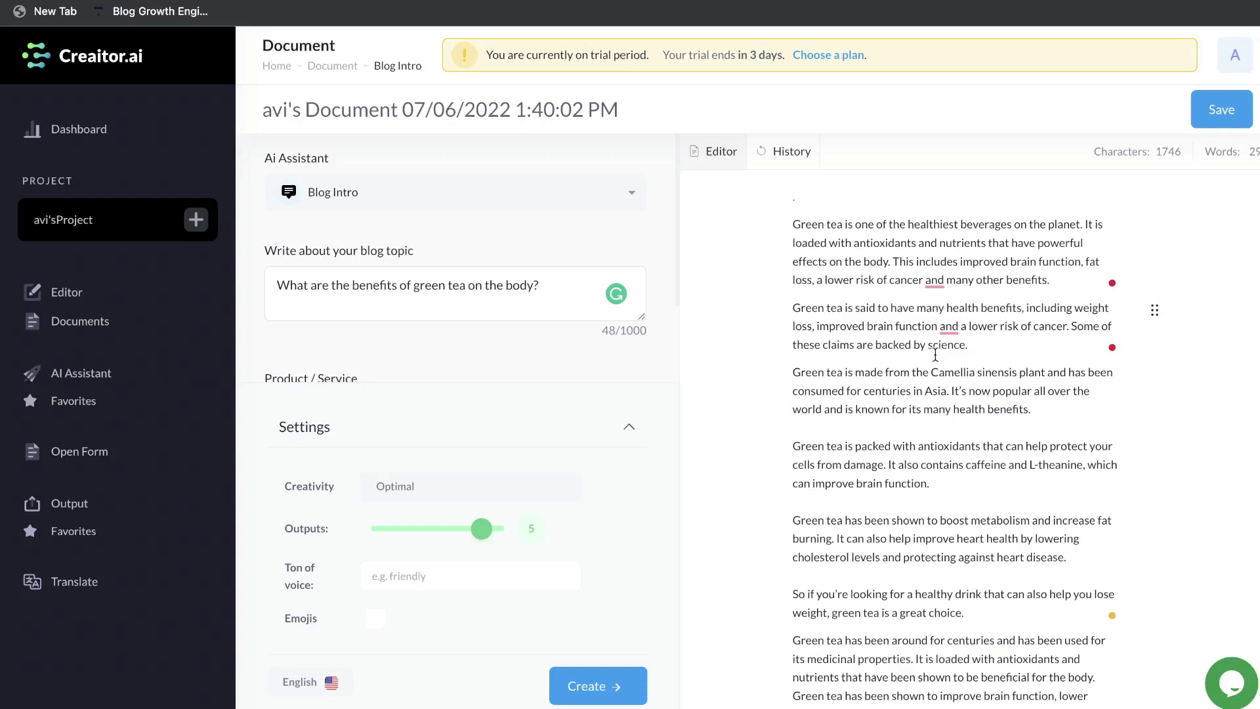
scroll(912, 374, down, 2)
scroll(898, 427, down, 1)
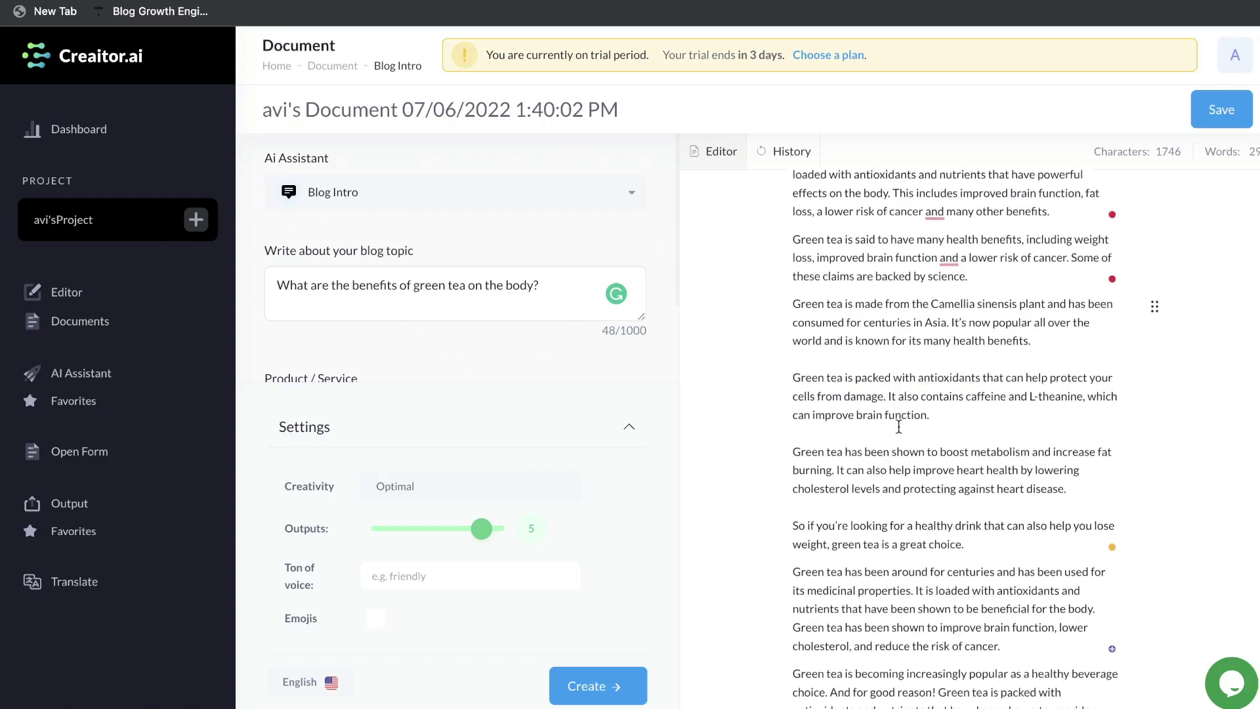
scroll(898, 427, down, 8)
- Switch to the Blog Body assistant and paste the brain-function sentence as its topic
click(445, 191)
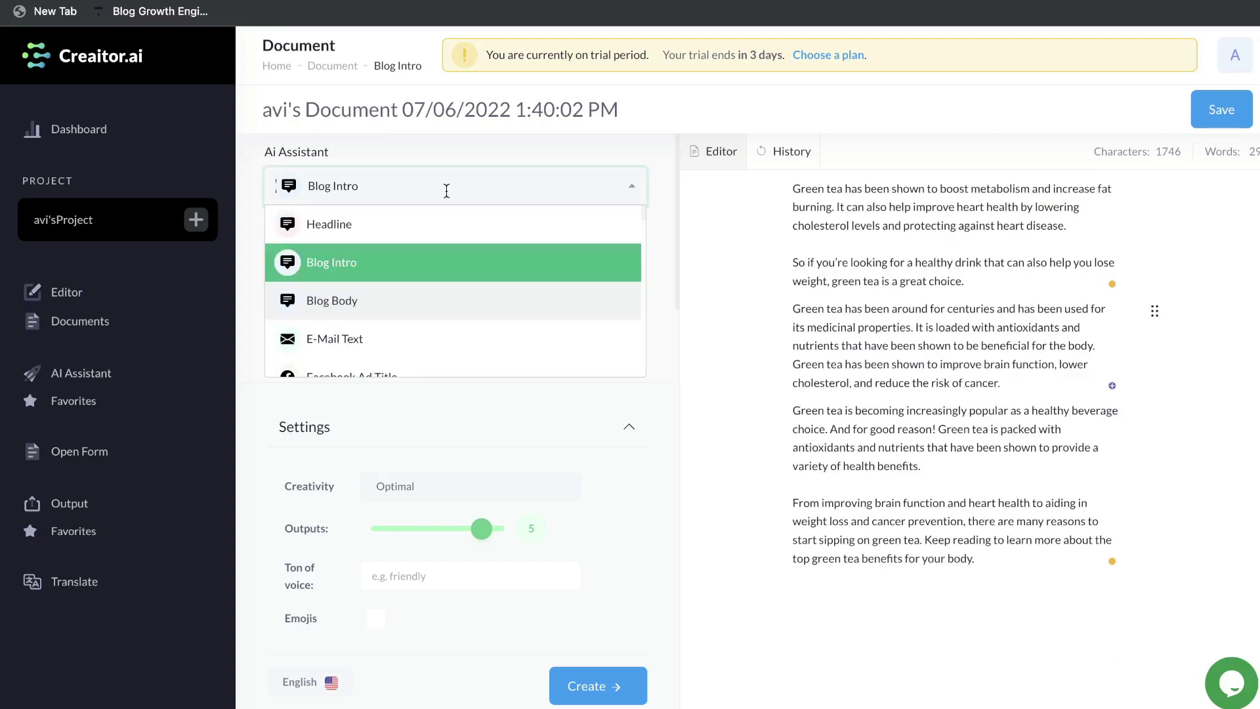
click(427, 302)
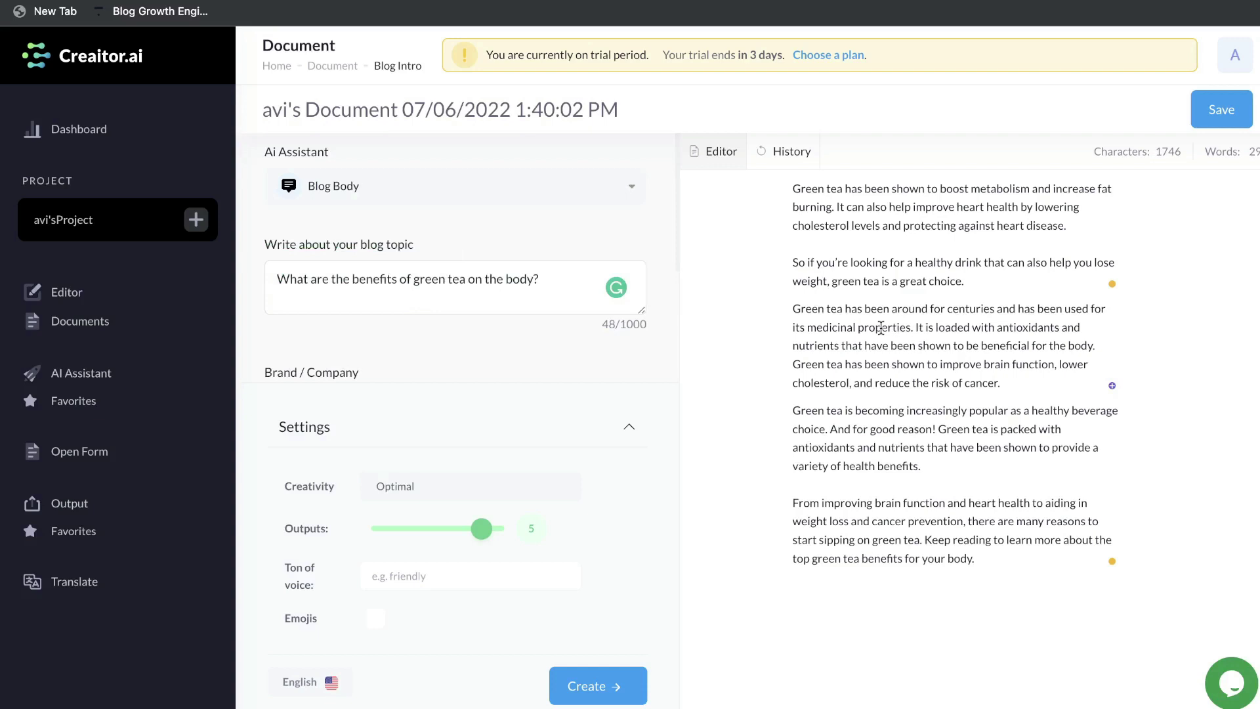
scroll(939, 340, up, 1)
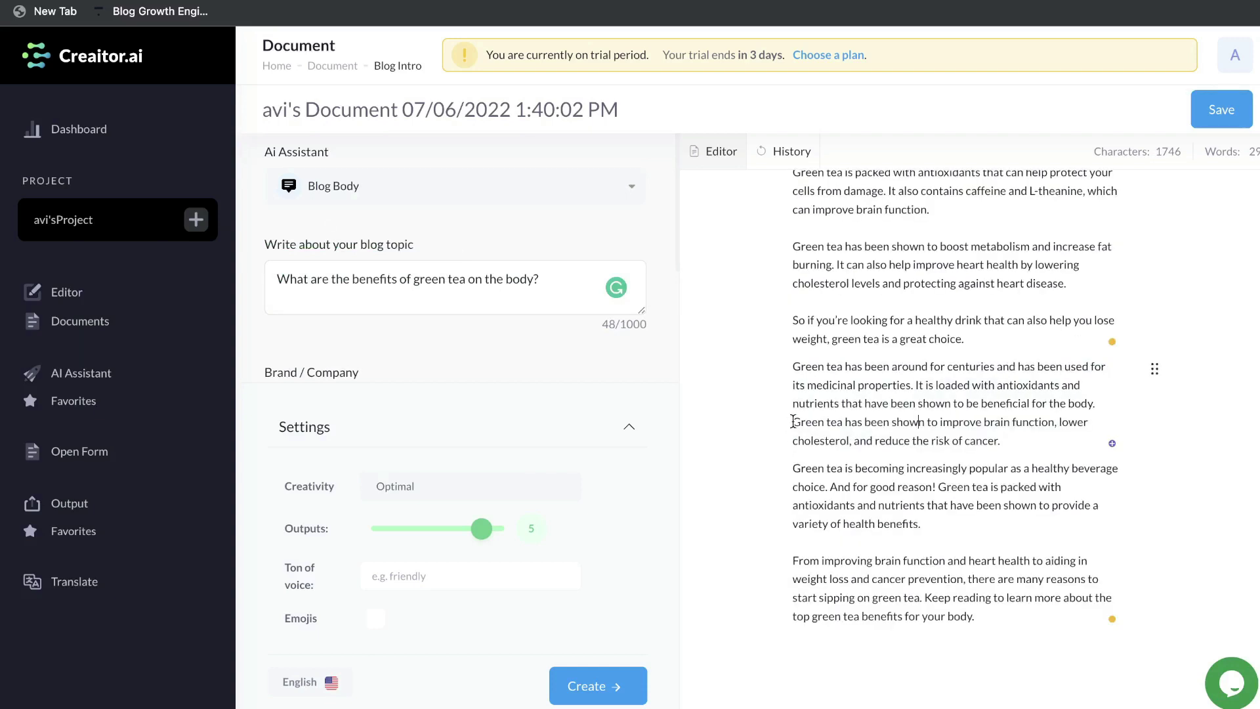
drag(791, 422, 1010, 439)
key(super+c)
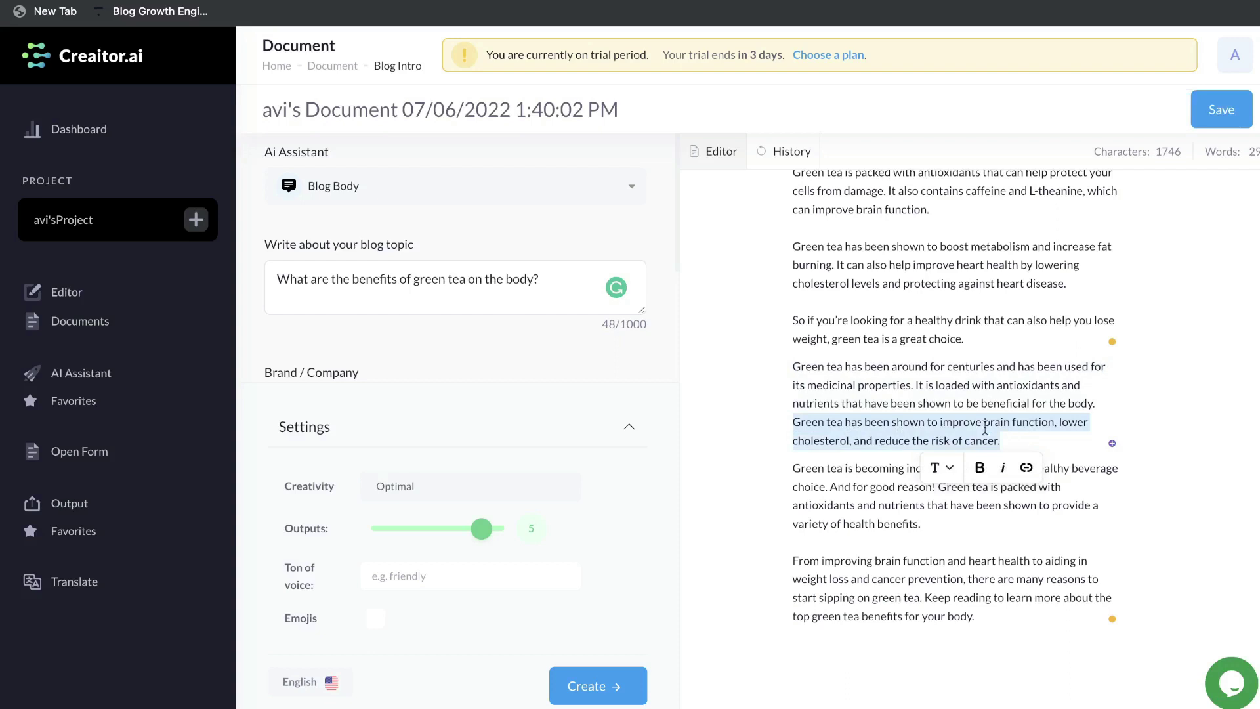
triple_click(425, 284)
key(super+v)
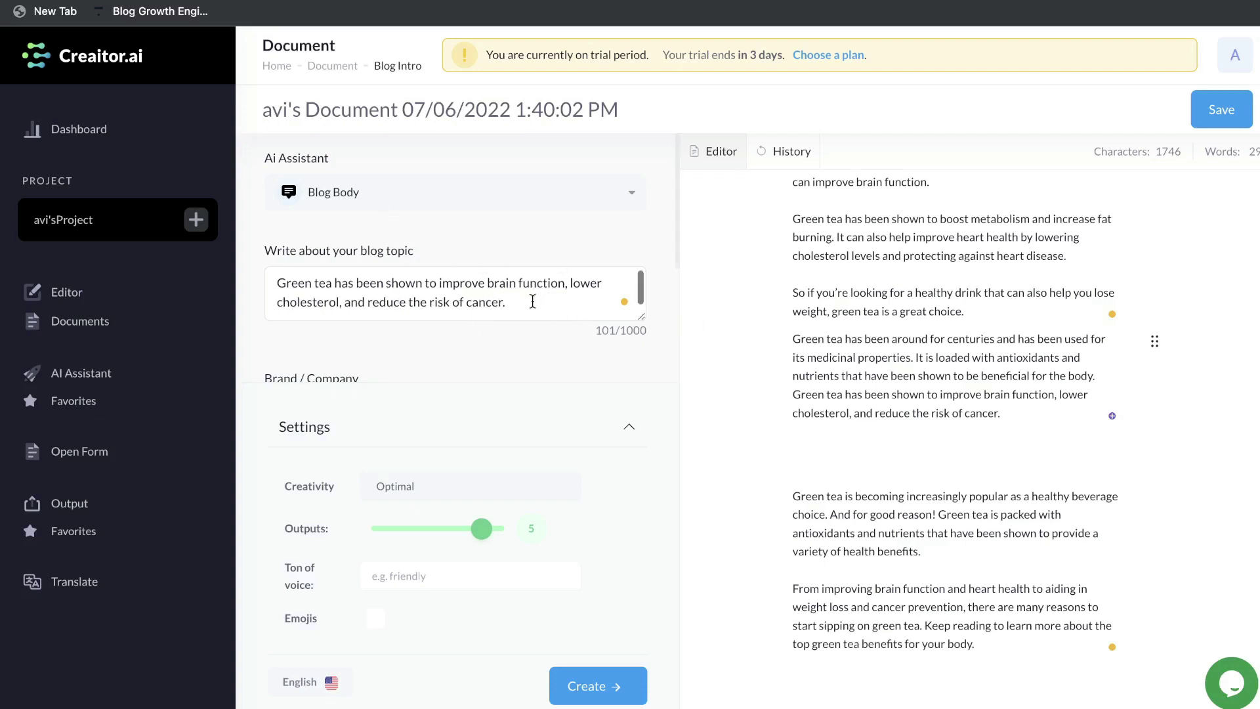
- Append ', green tea benefits on the mind' to the Keywords field
scroll(532, 301, down, 3)
scroll(529, 314, down, 1)
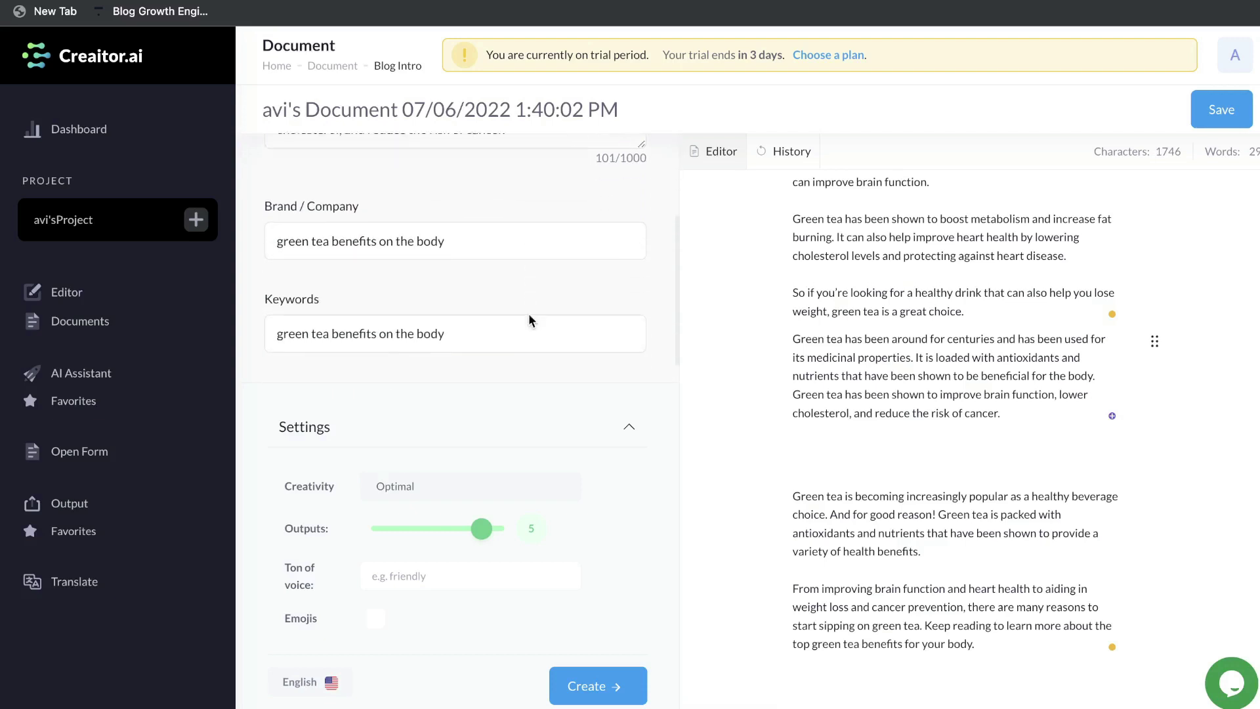
click(447, 335)
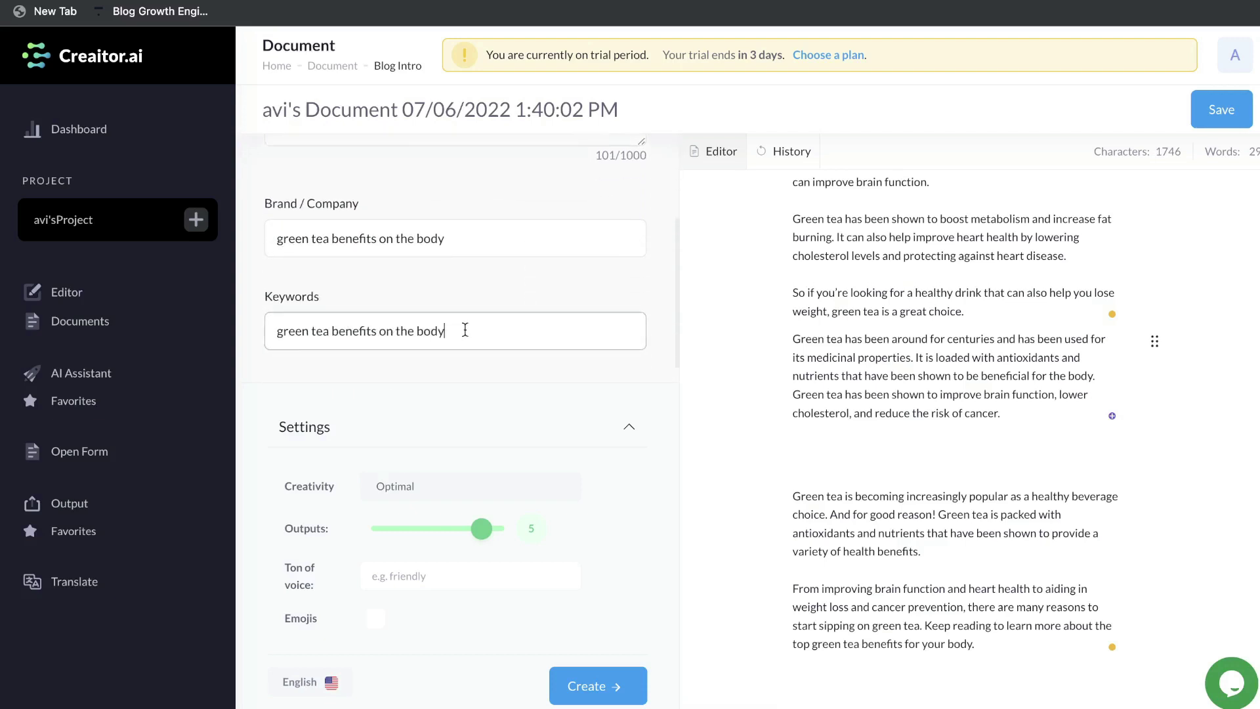
text(, green tea benefits on the mind)
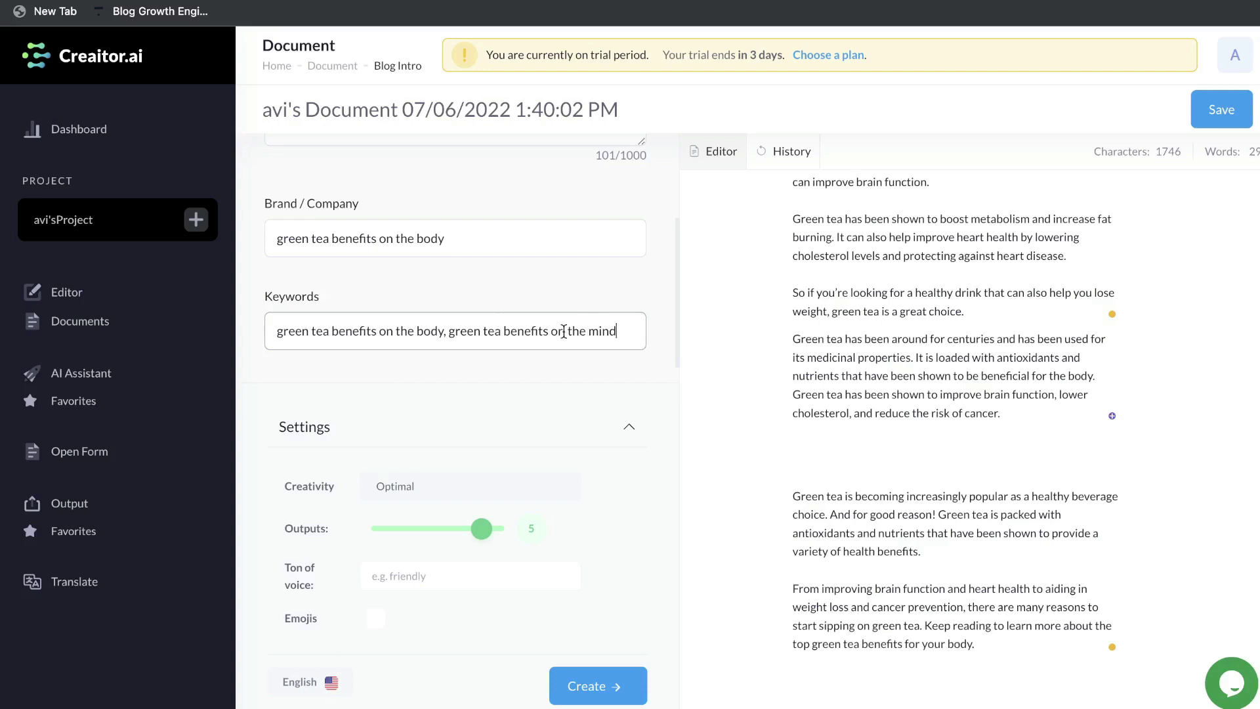
scroll(563, 332, down, 1)
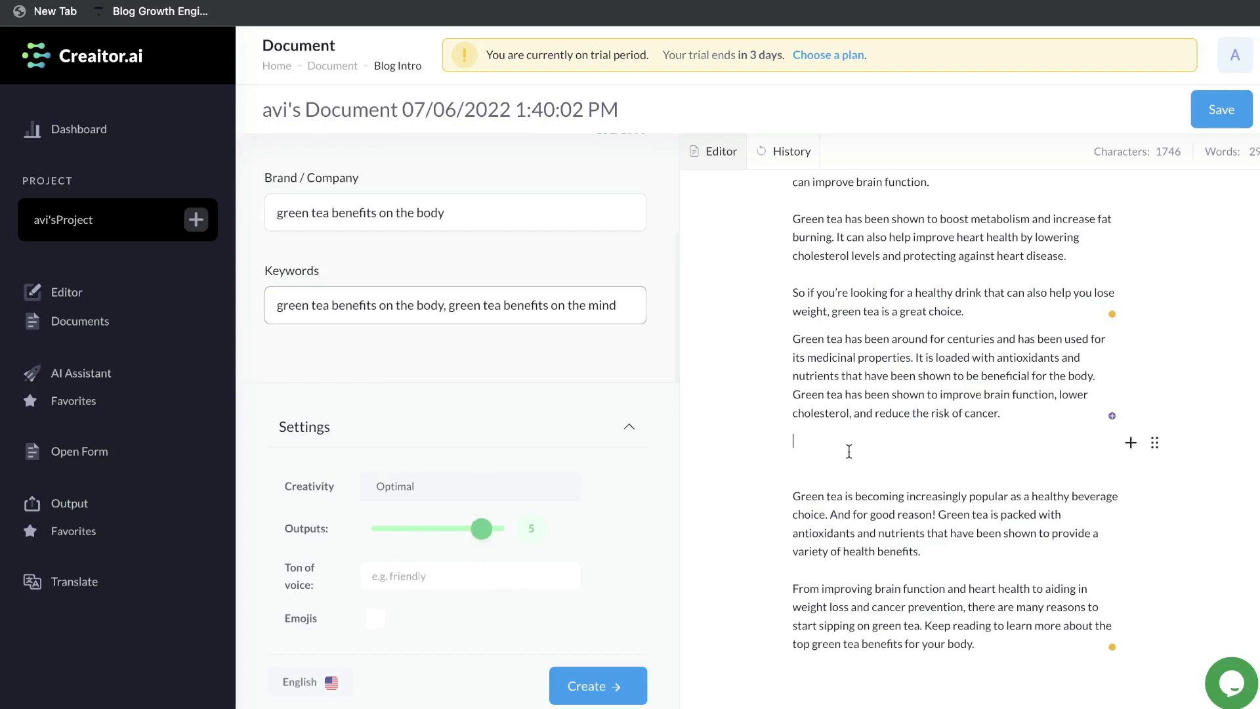
click(618, 685)
scroll(814, 262, down, 4)
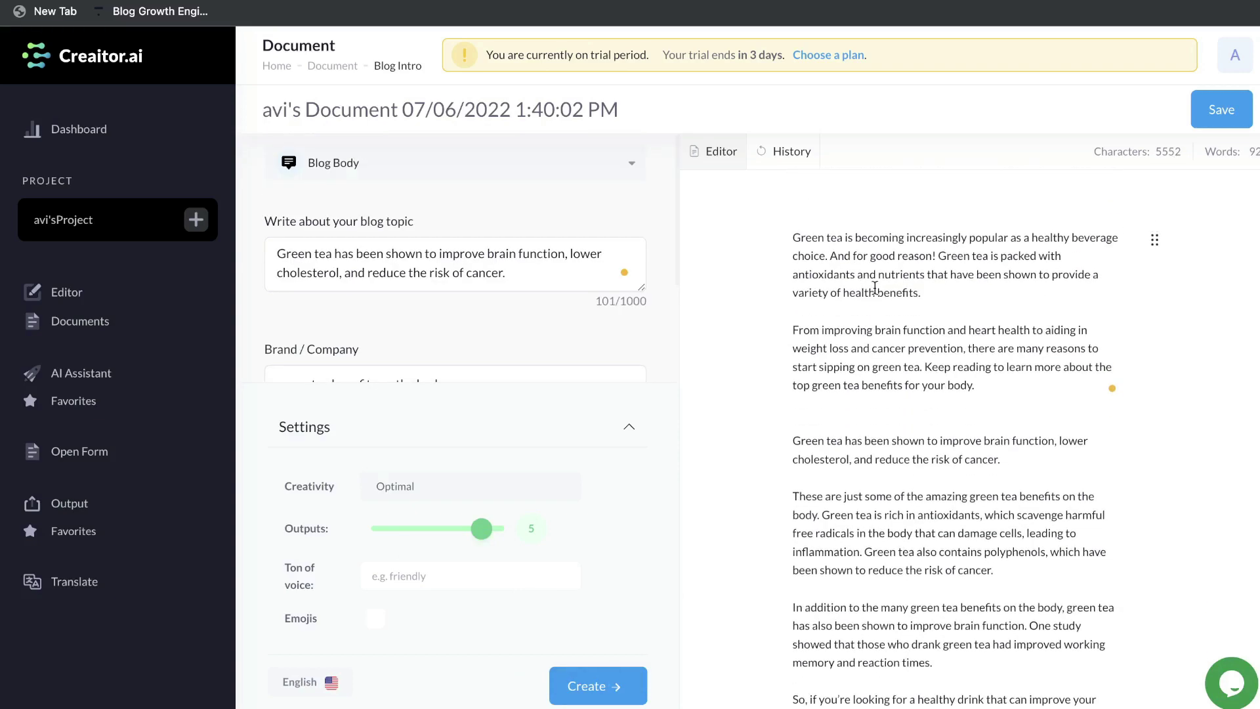
scroll(853, 276, up, 2)
scroll(877, 276, up, 2)
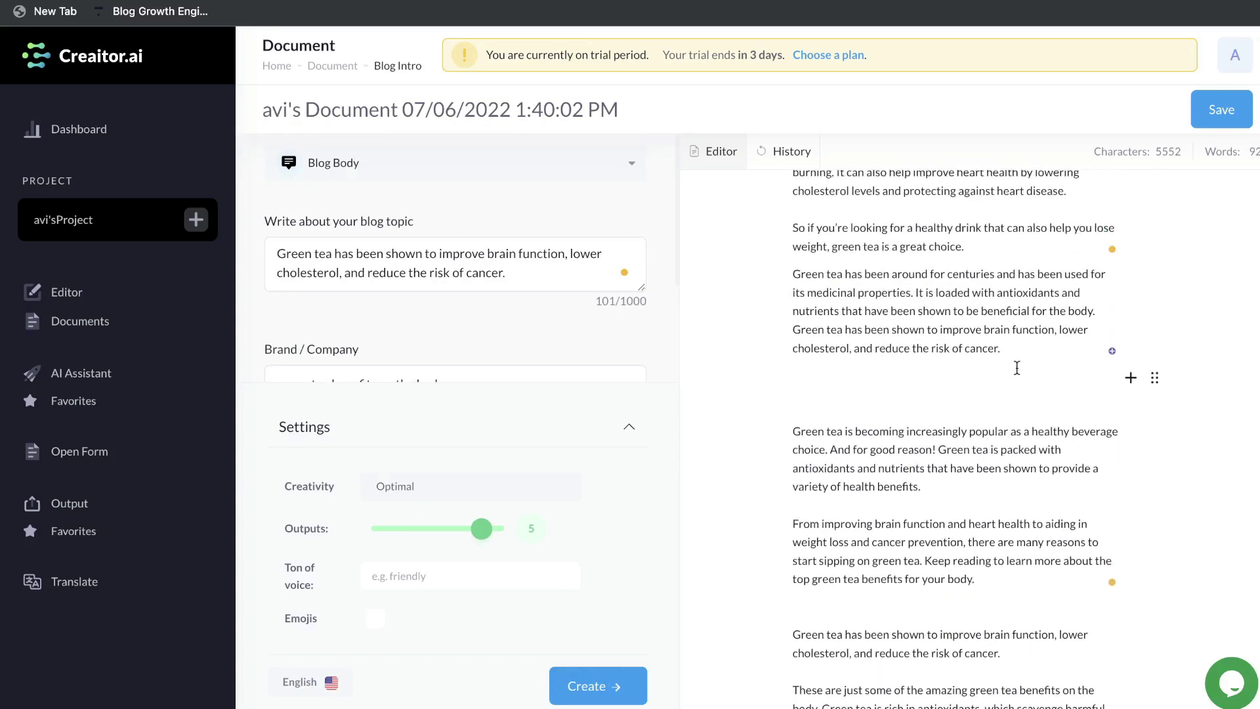
drag(1018, 368, 764, 183)
drag(778, 254, 914, 548)
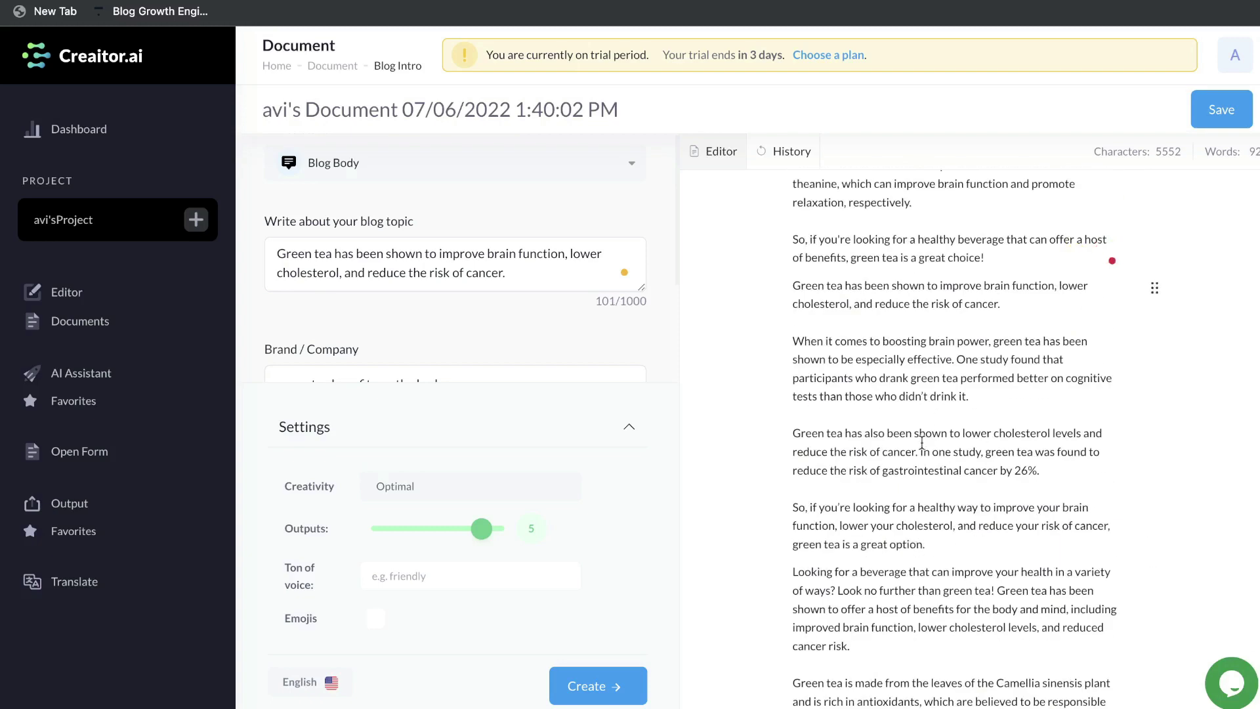
scroll(966, 429, up, 5)
scroll(966, 430, up, 2)
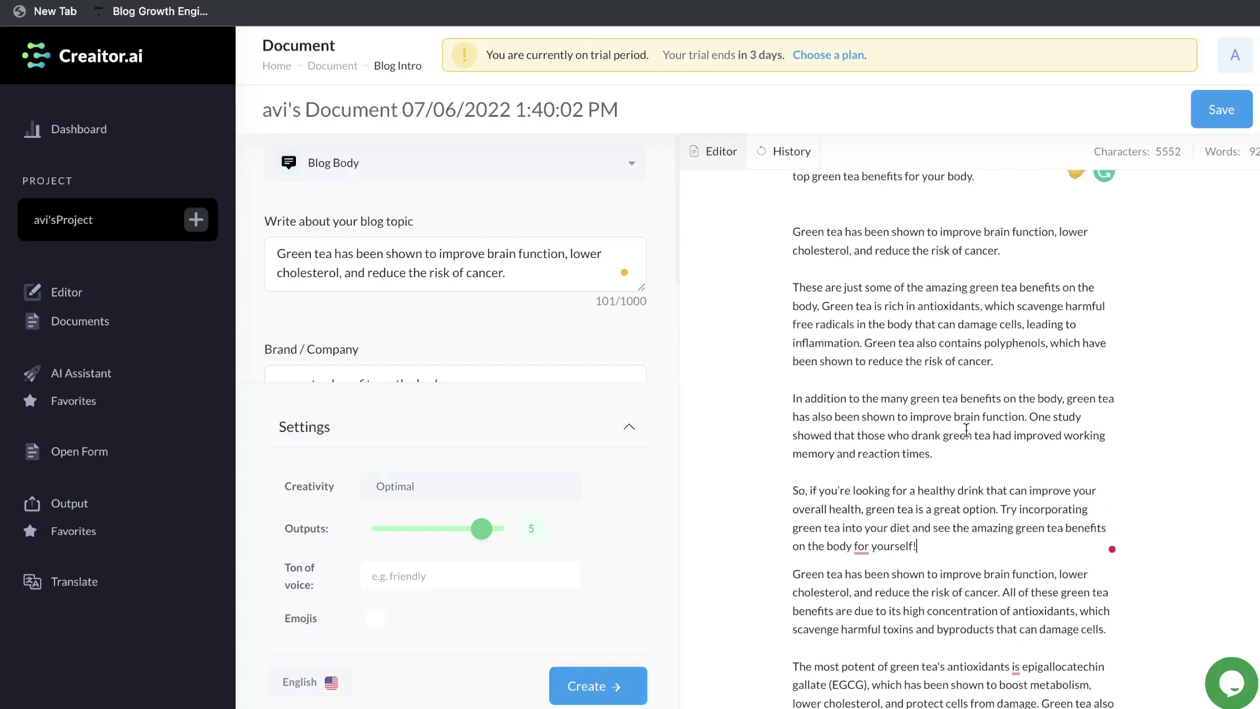
scroll(966, 430, up, 6)
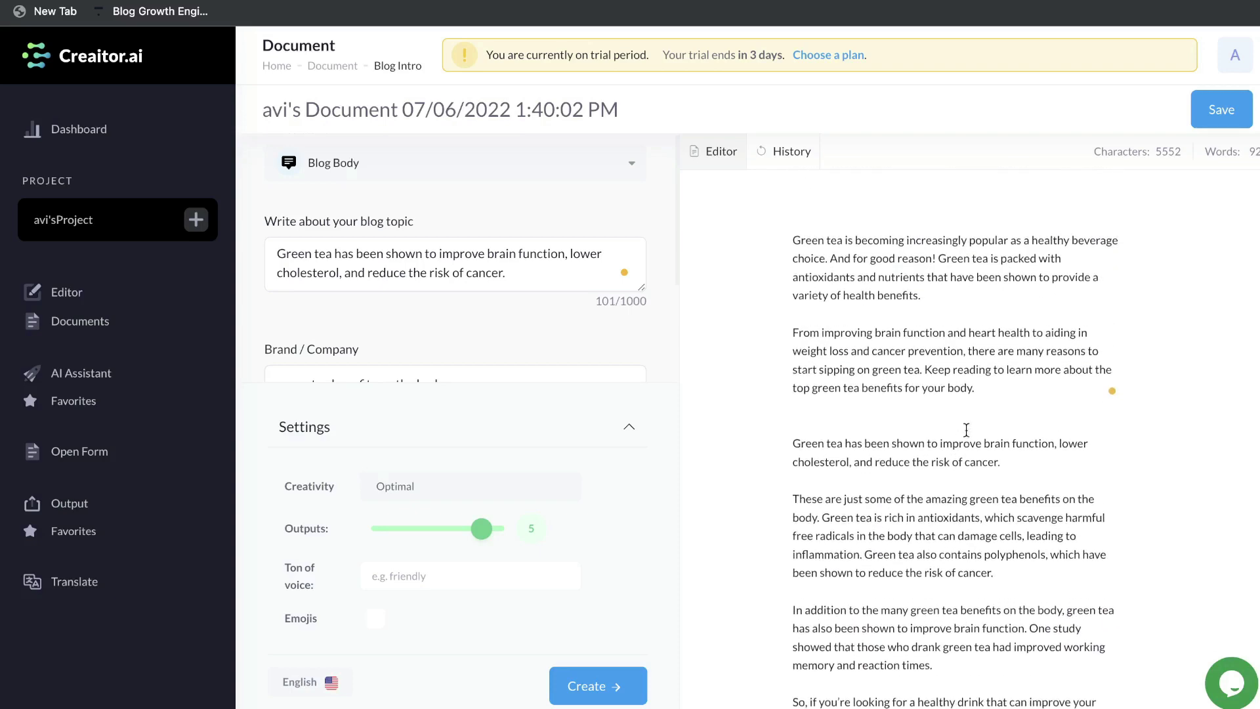
scroll(919, 416, down, 5)
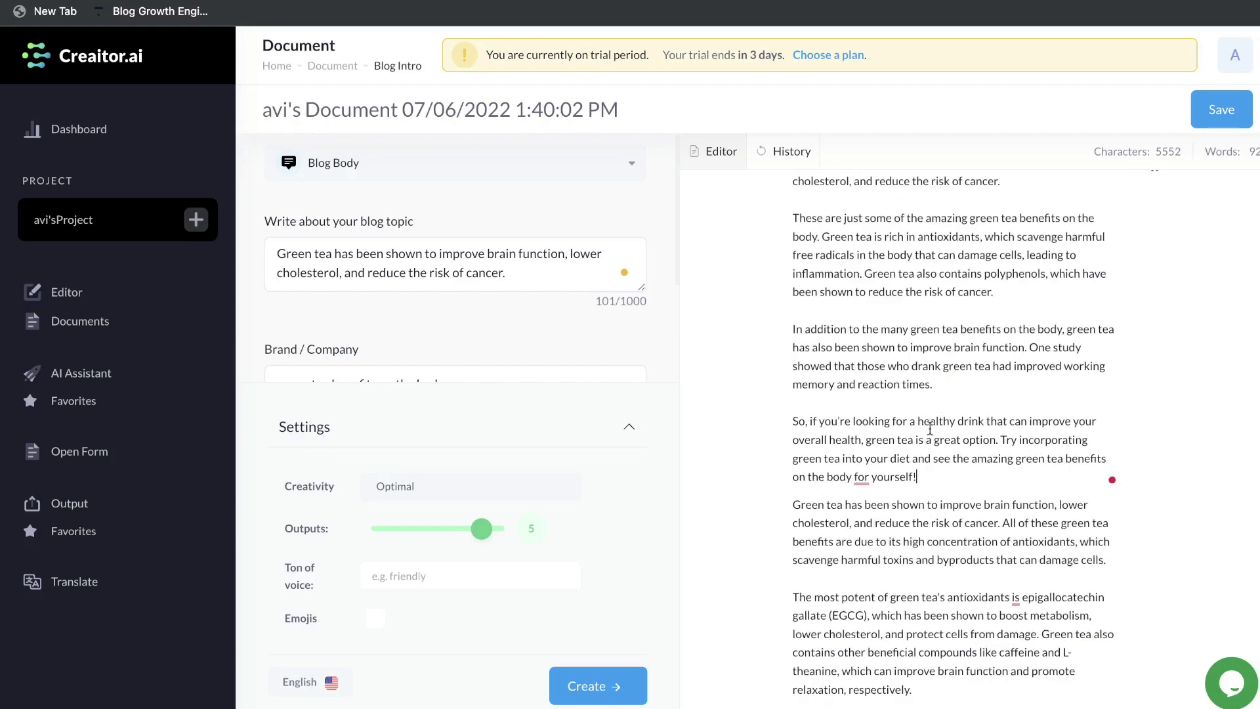
scroll(930, 430, up, 4)
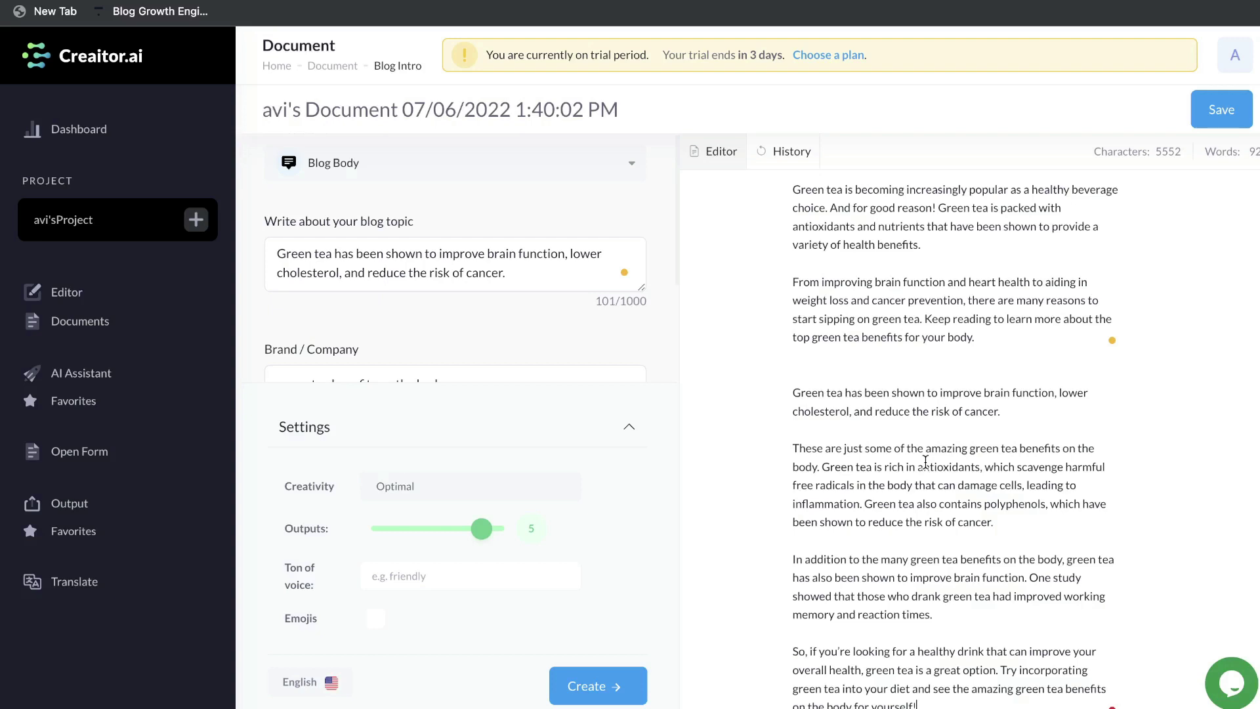
scroll(926, 463, down, 3)
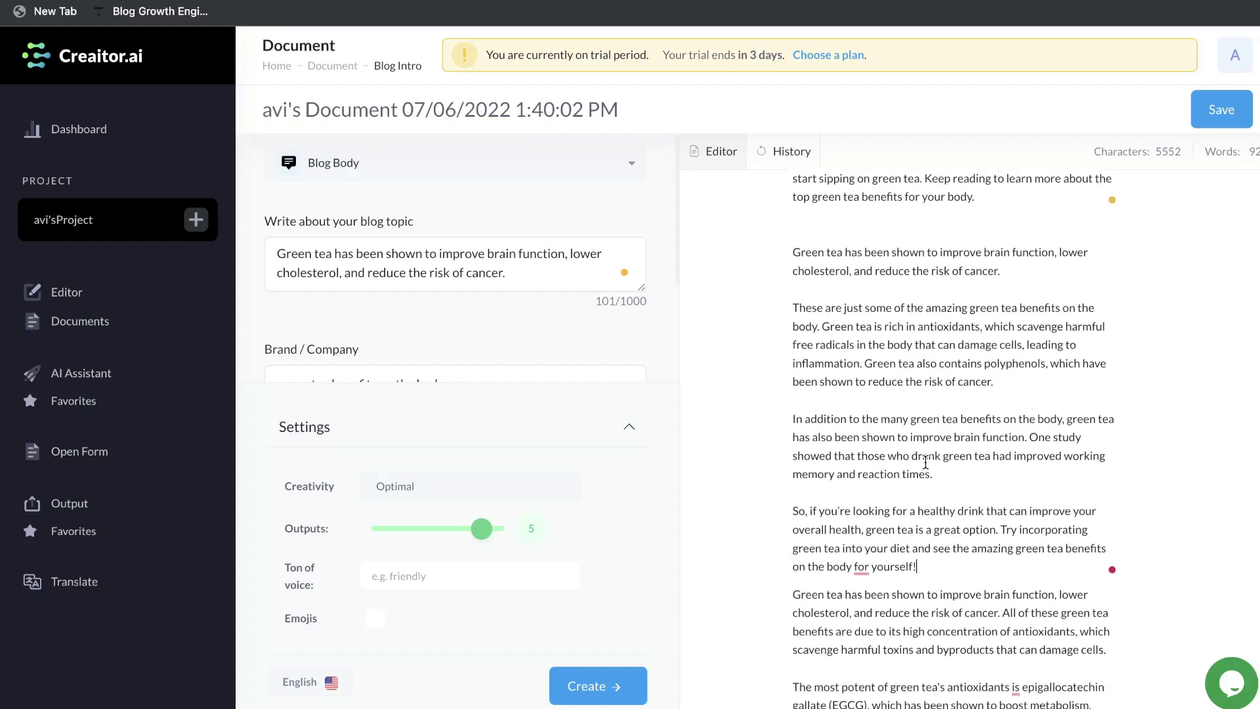
scroll(925, 463, down, 2)
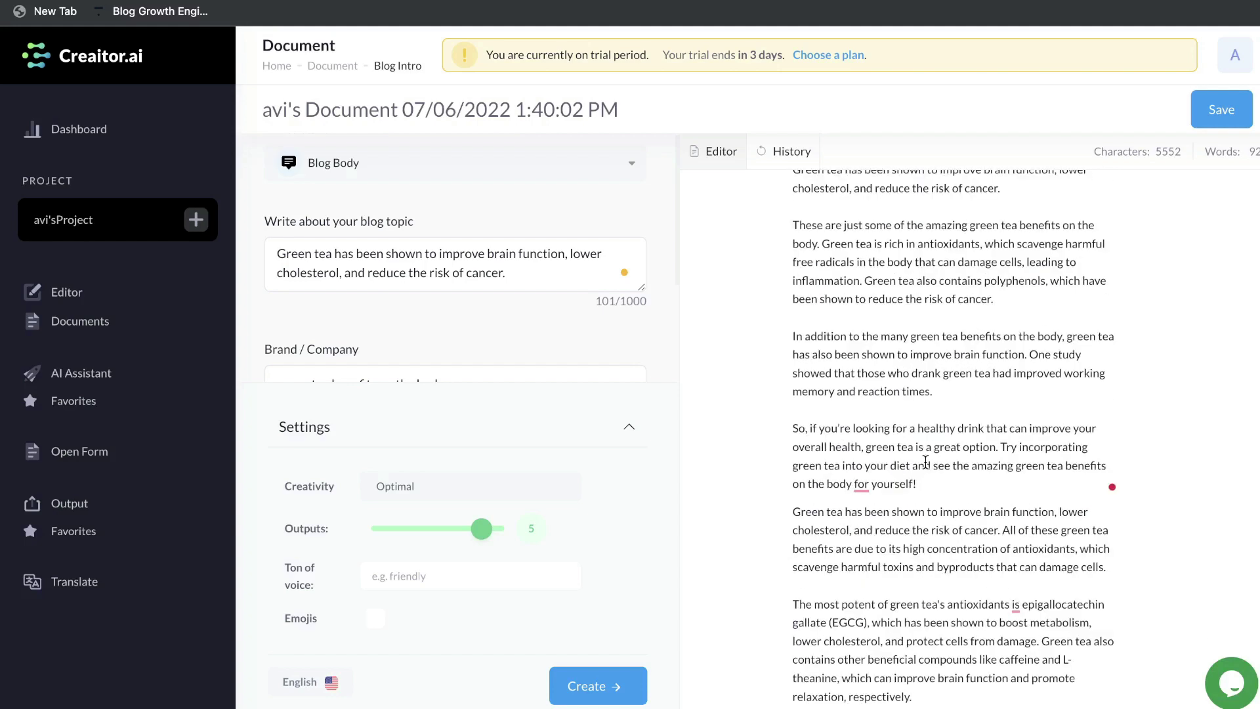
scroll(925, 463, down, 1)
scroll(925, 463, down, 4)
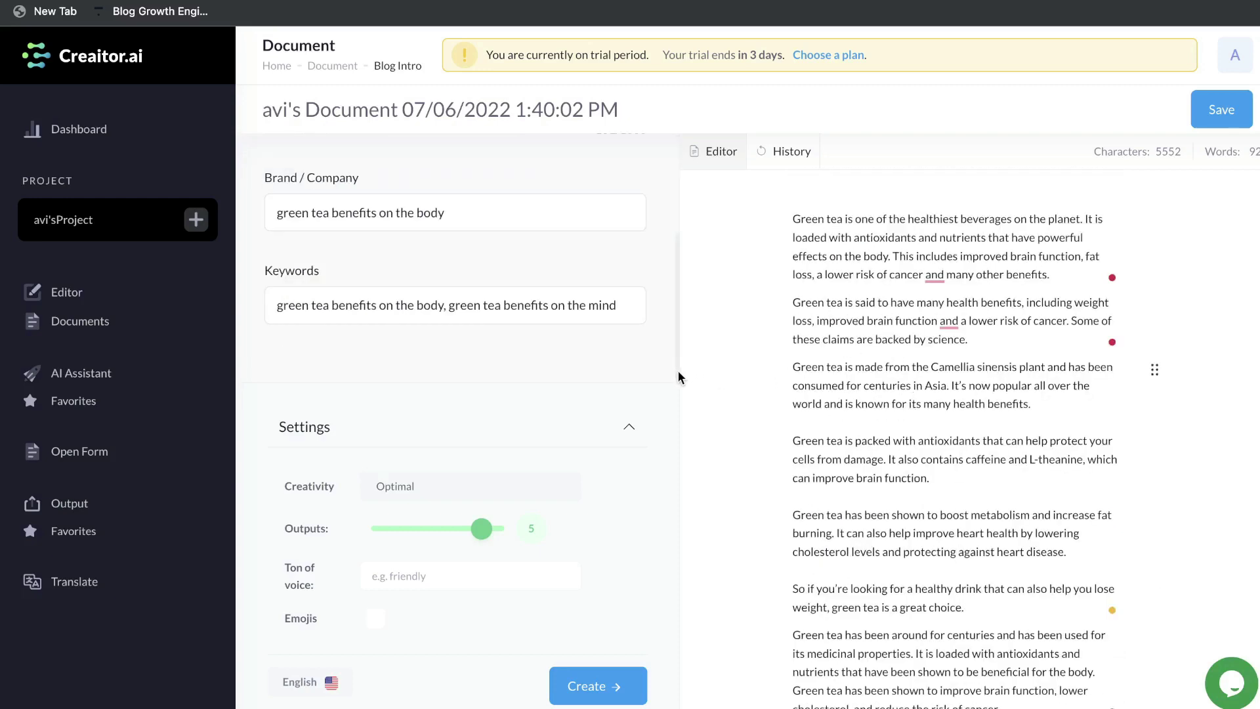
scroll(746, 332, down, 1)
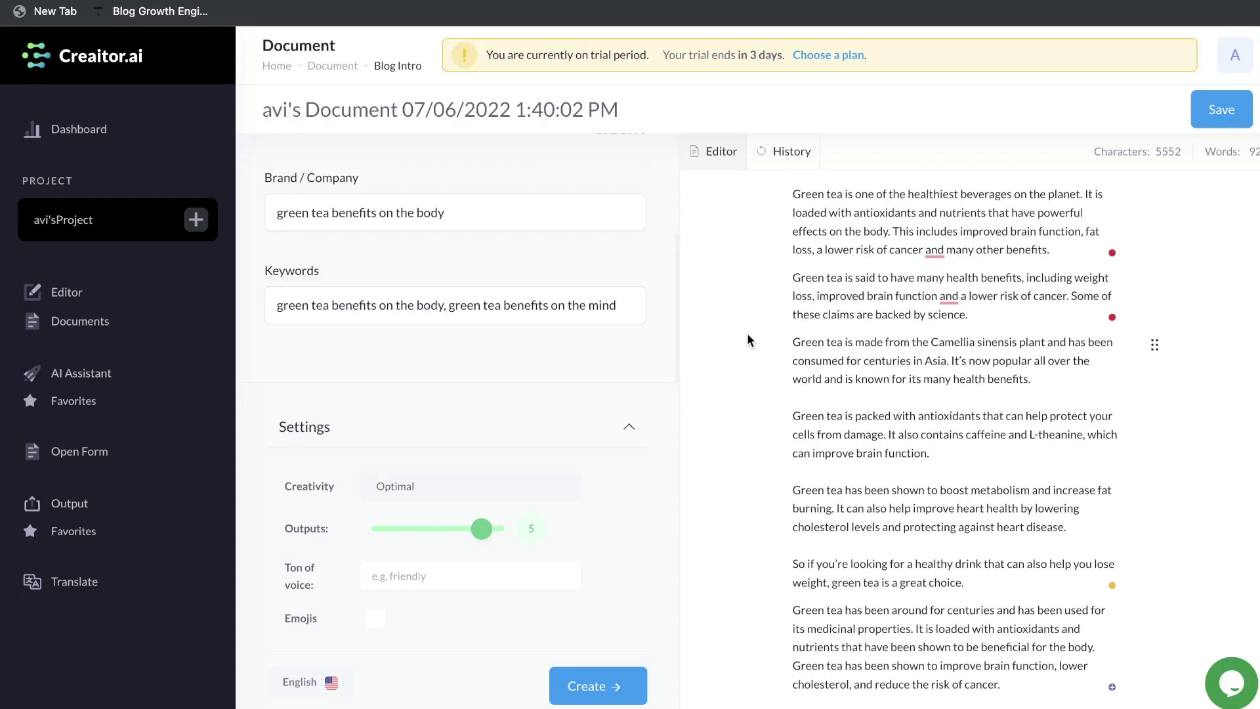
scroll(846, 281, down, 1)
scroll(893, 346, up, 1)
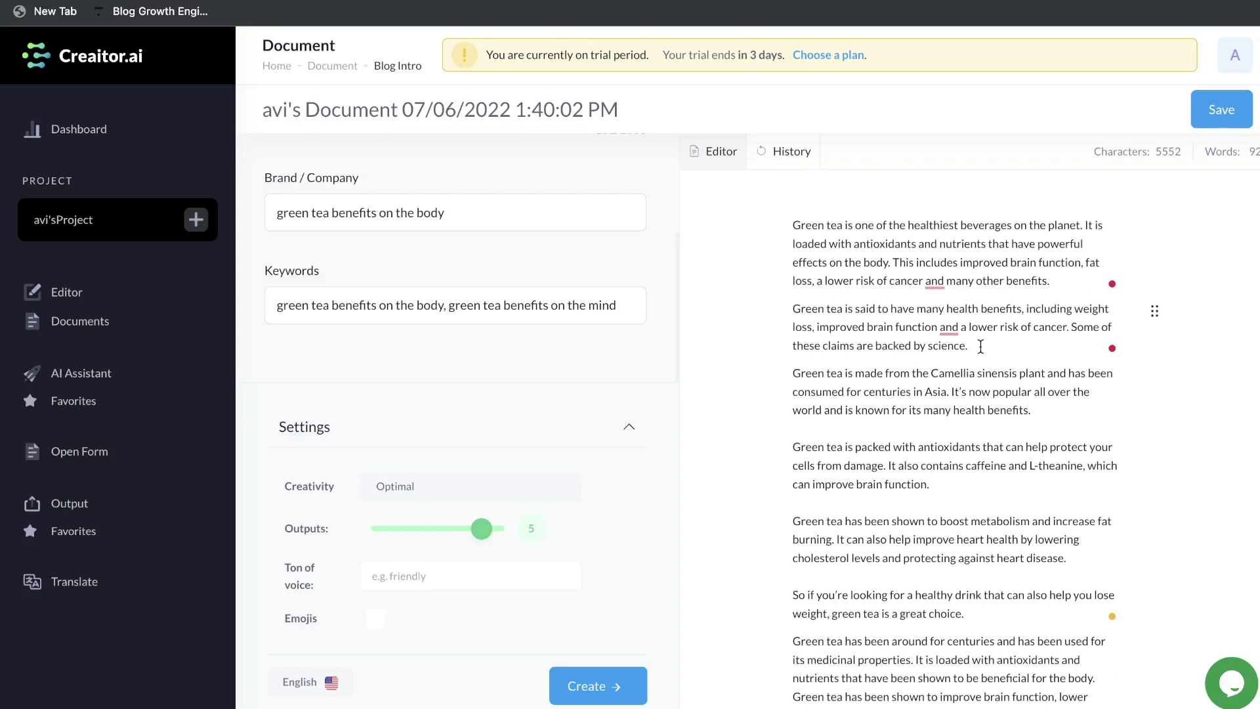
scroll(980, 346, down, 9)
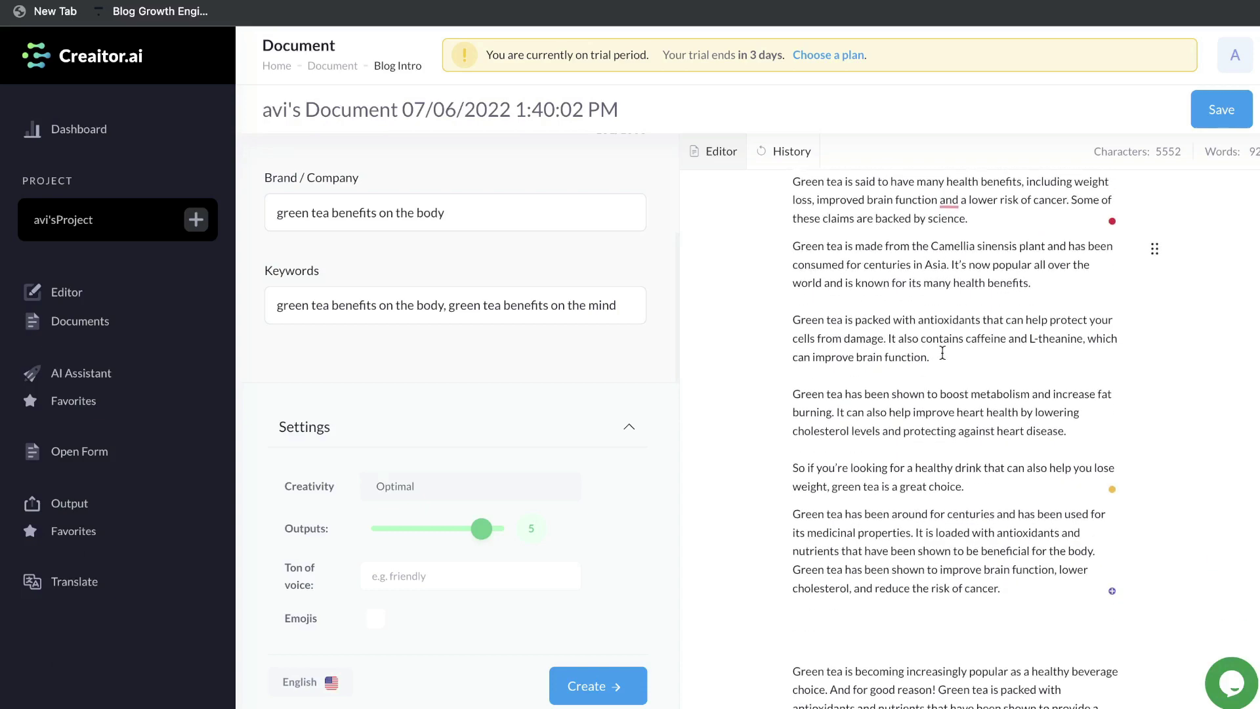
scroll(942, 353, down, 12)
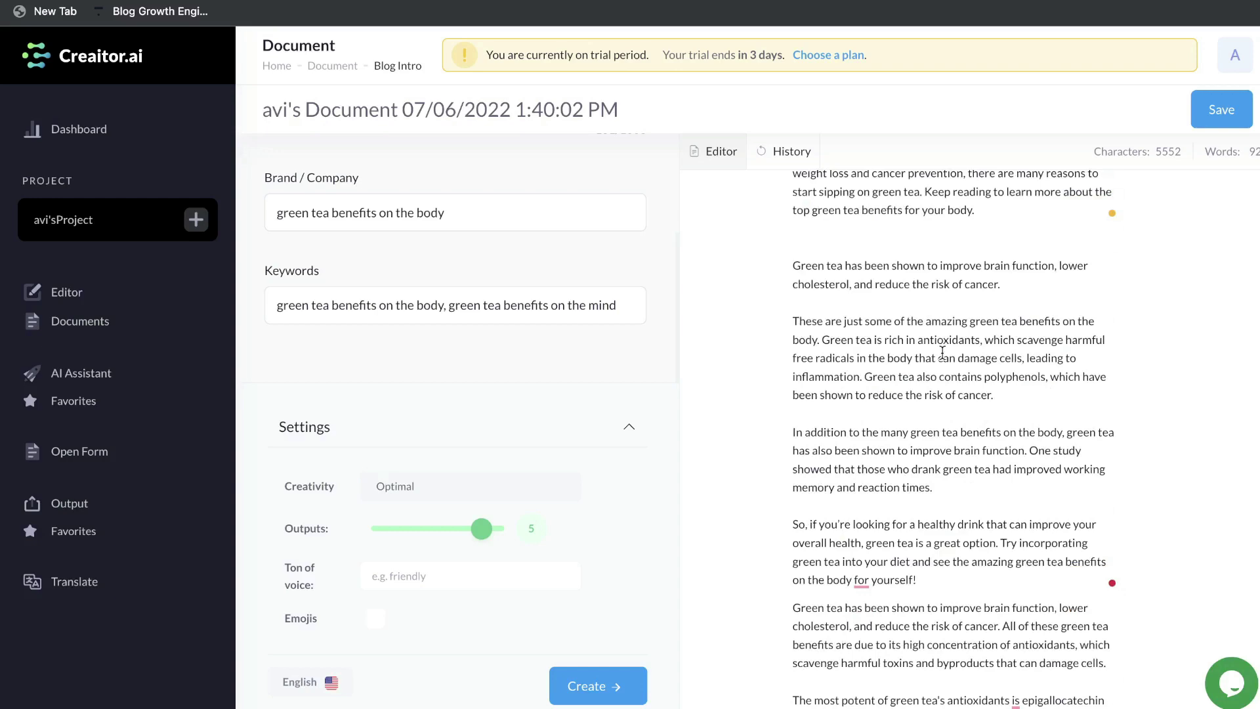
scroll(942, 352, down, 9)
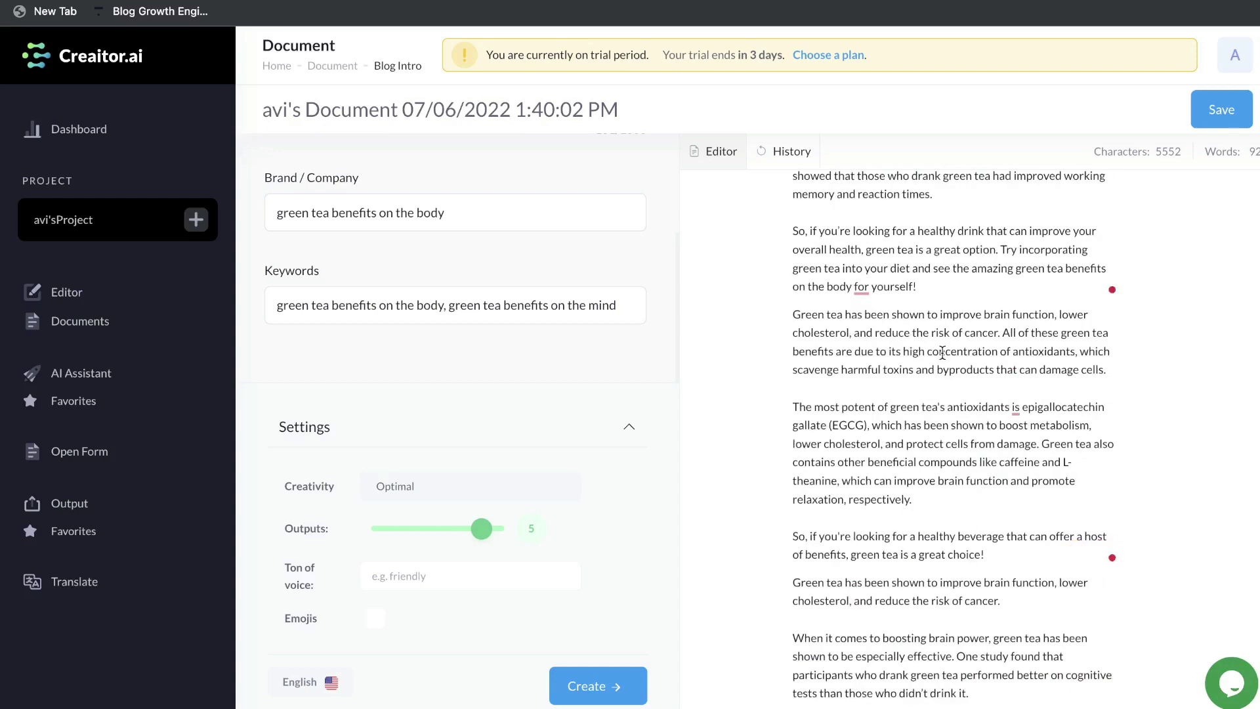
scroll(942, 353, up, 10)
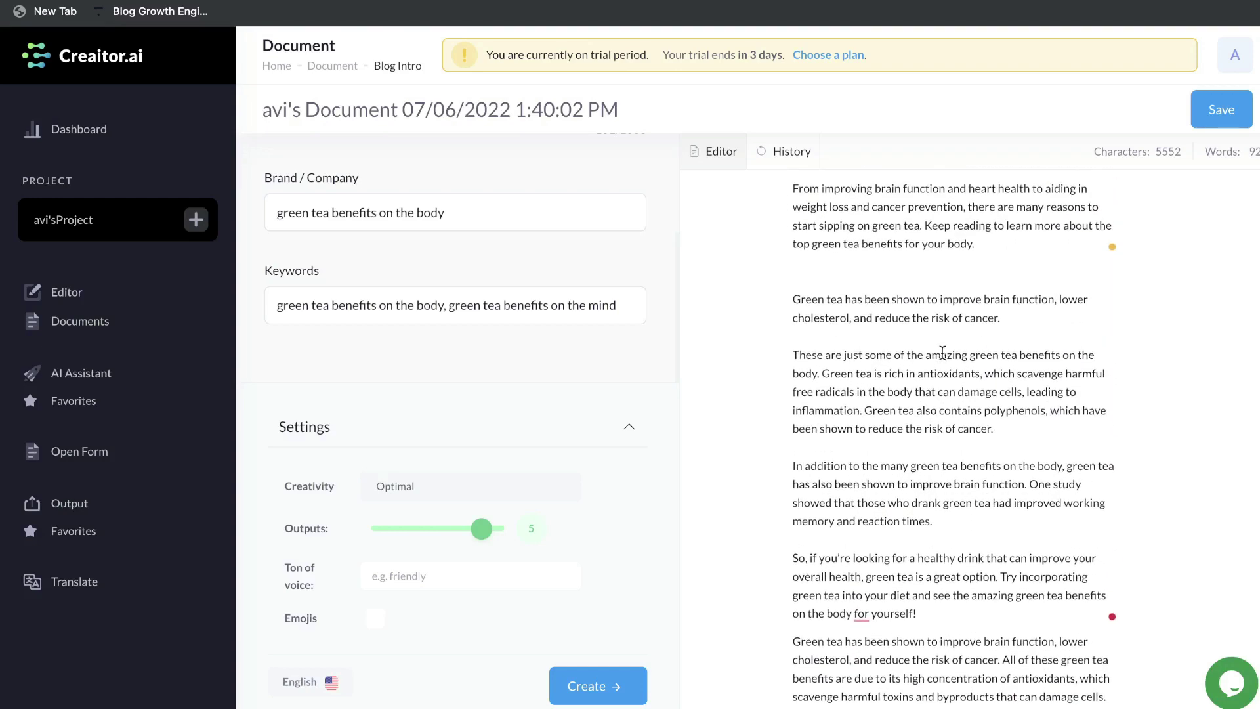
scroll(943, 353, up, 10)
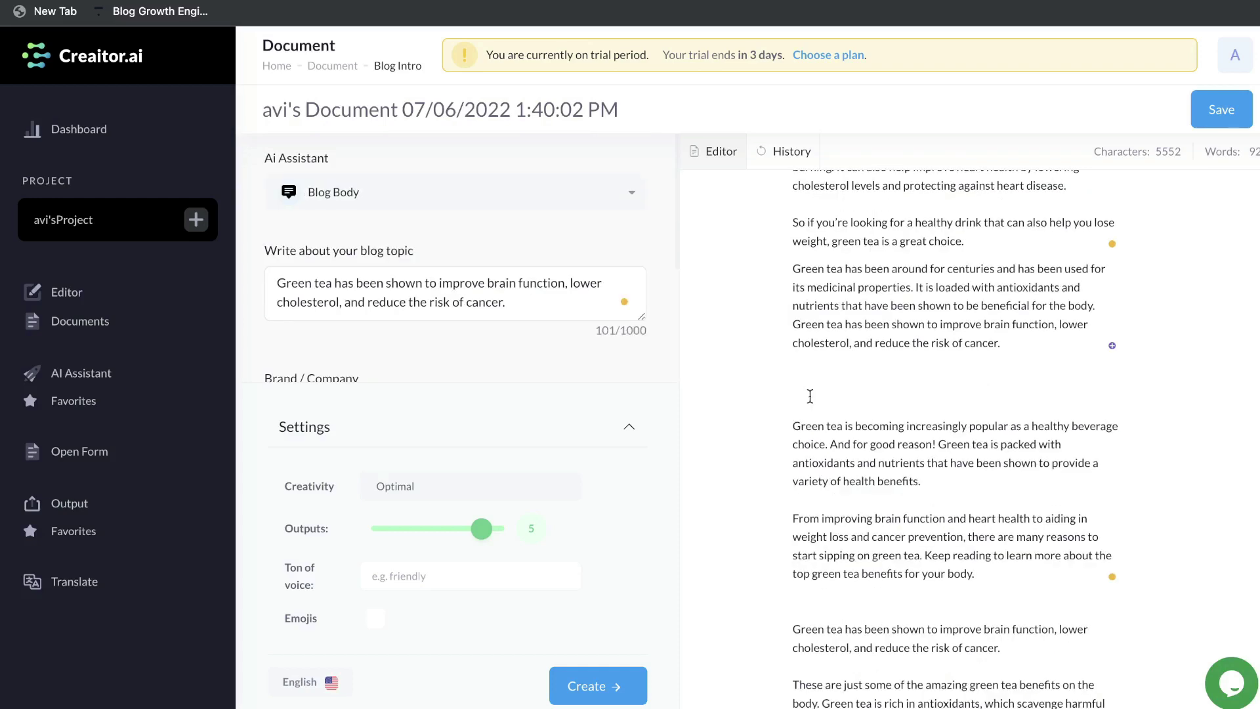
- Switch to the Blog Outline assistant with the topic 'The benefits of green tea on the mind and body'
click(610, 194)
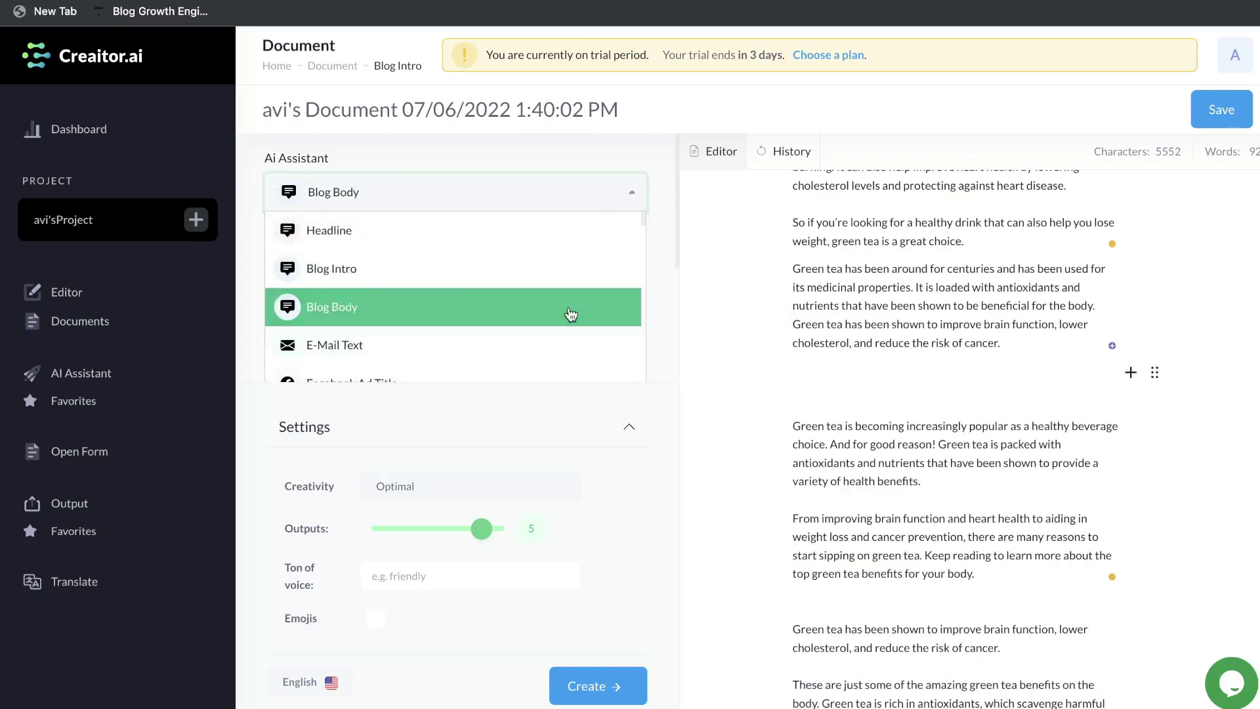
scroll(571, 315, down, 10)
click(536, 223)
click(518, 200)
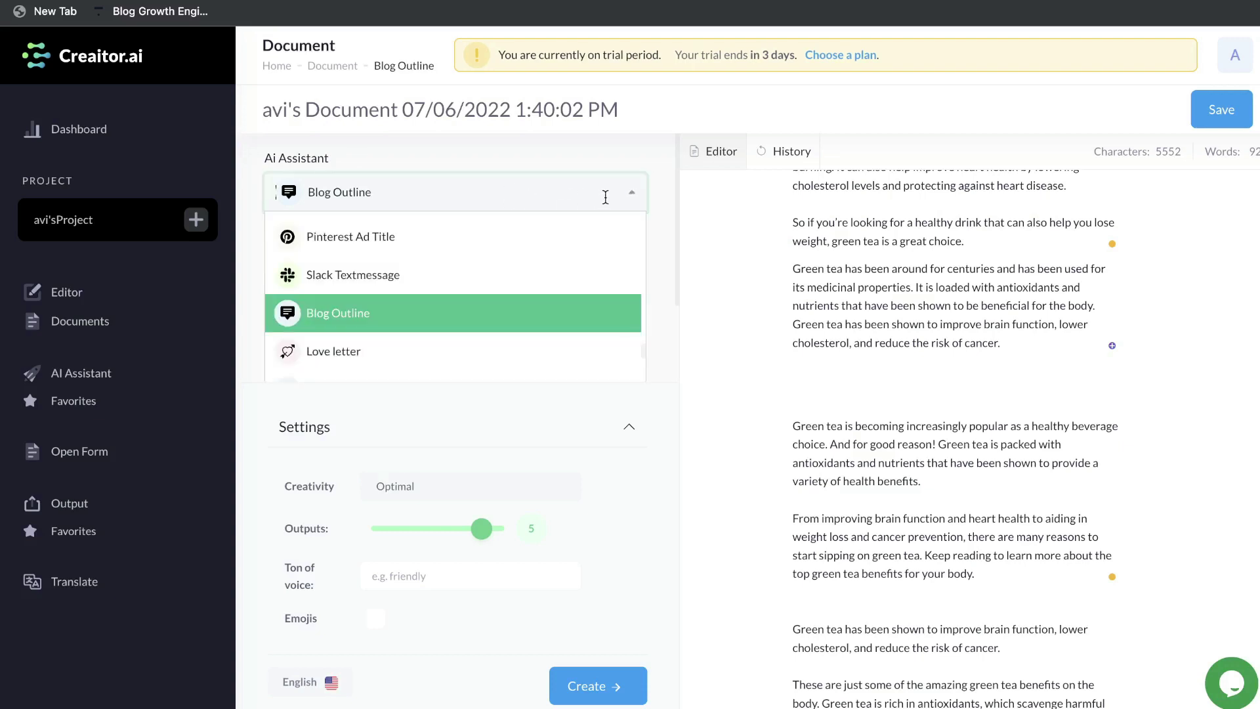
click(711, 202)
double_click(471, 287)
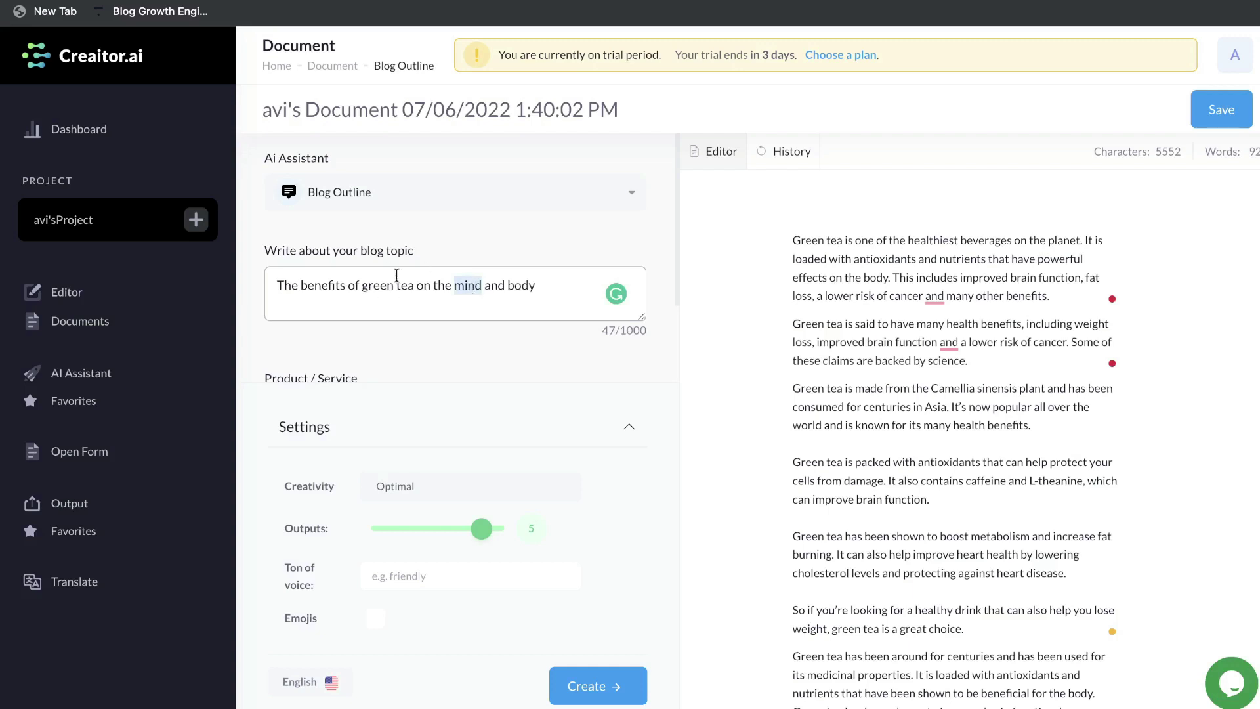
scroll(397, 315, down, 2)
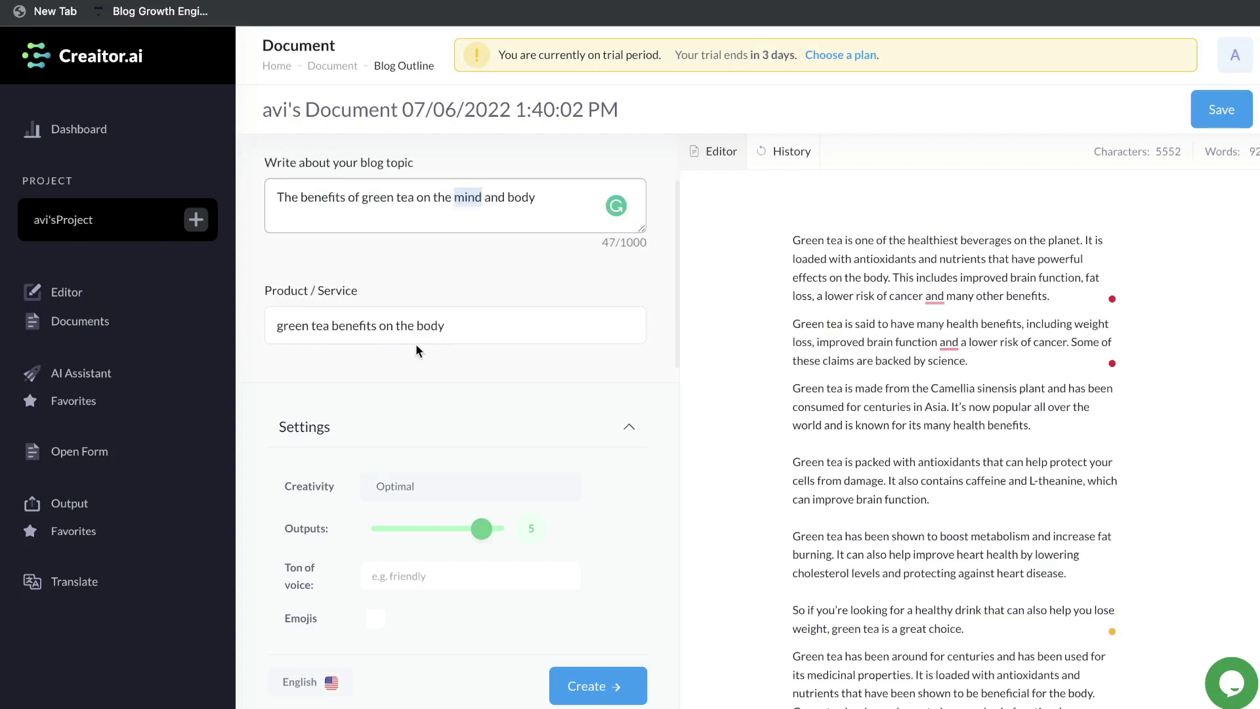
scroll(388, 315, down, 1)
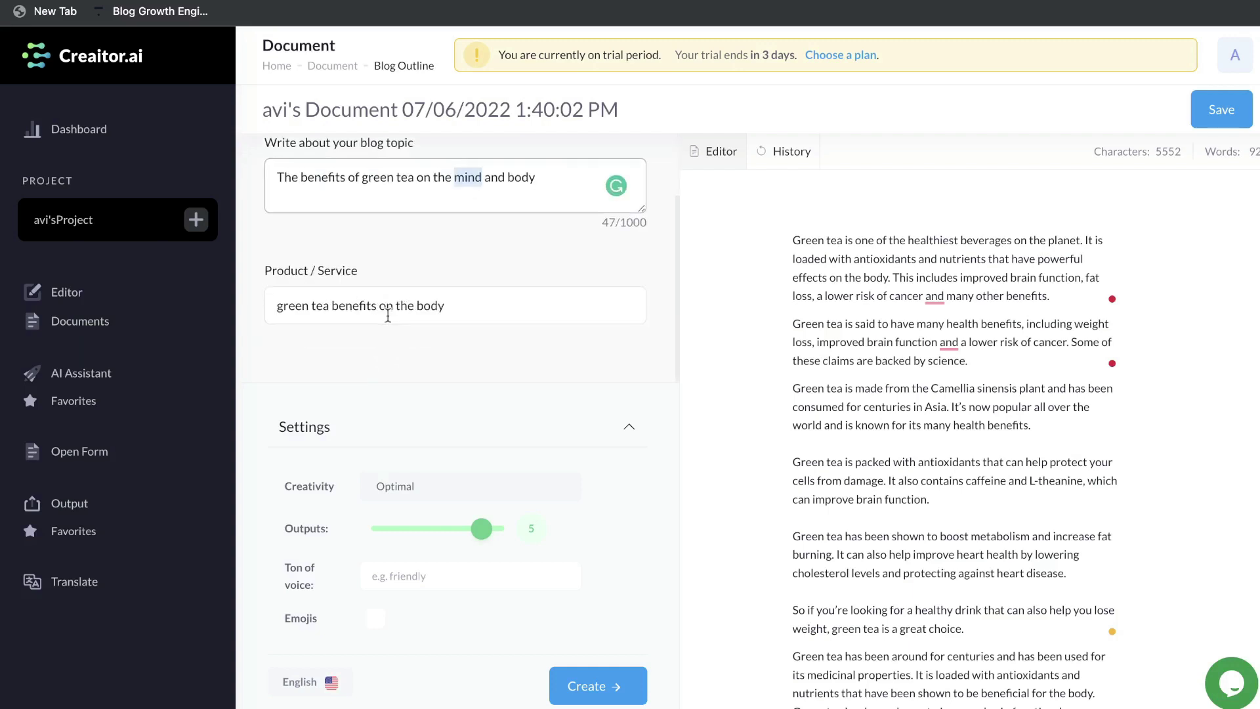
- Set Outputs to 4 and generate outlines at the end of the document
click(456, 535)
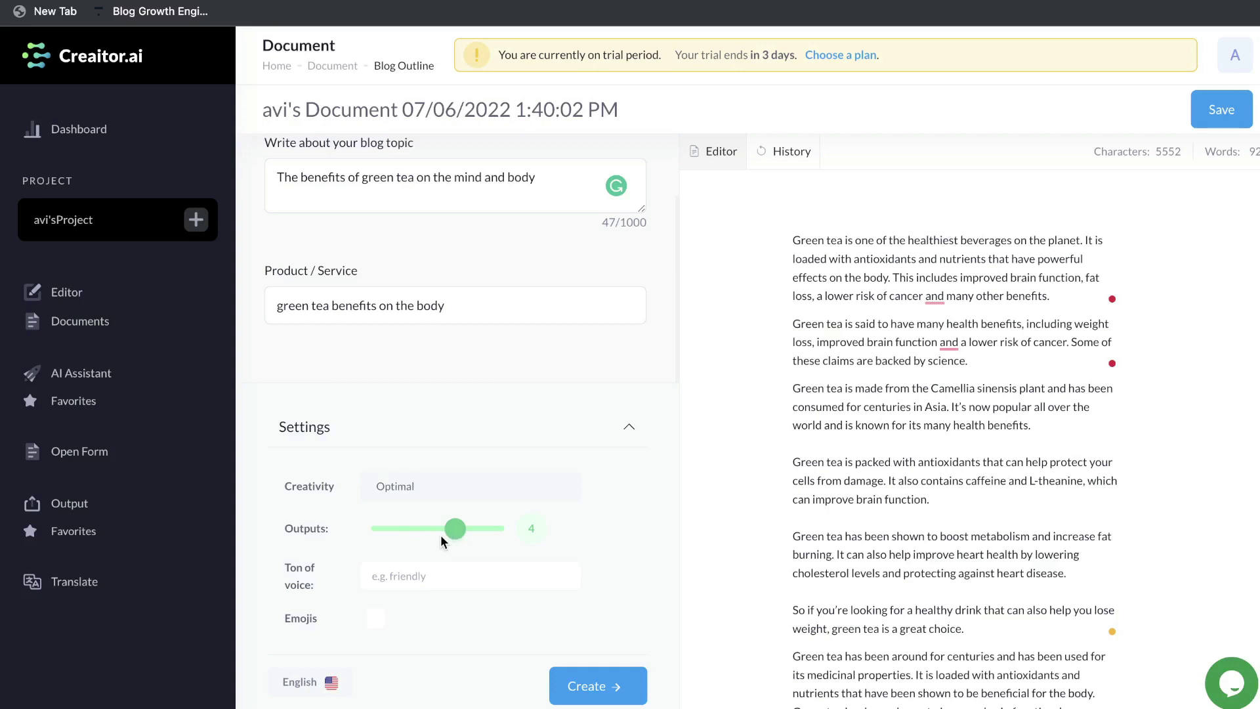
click(468, 535)
click(467, 534)
scroll(967, 449, down, 20)
click(920, 439)
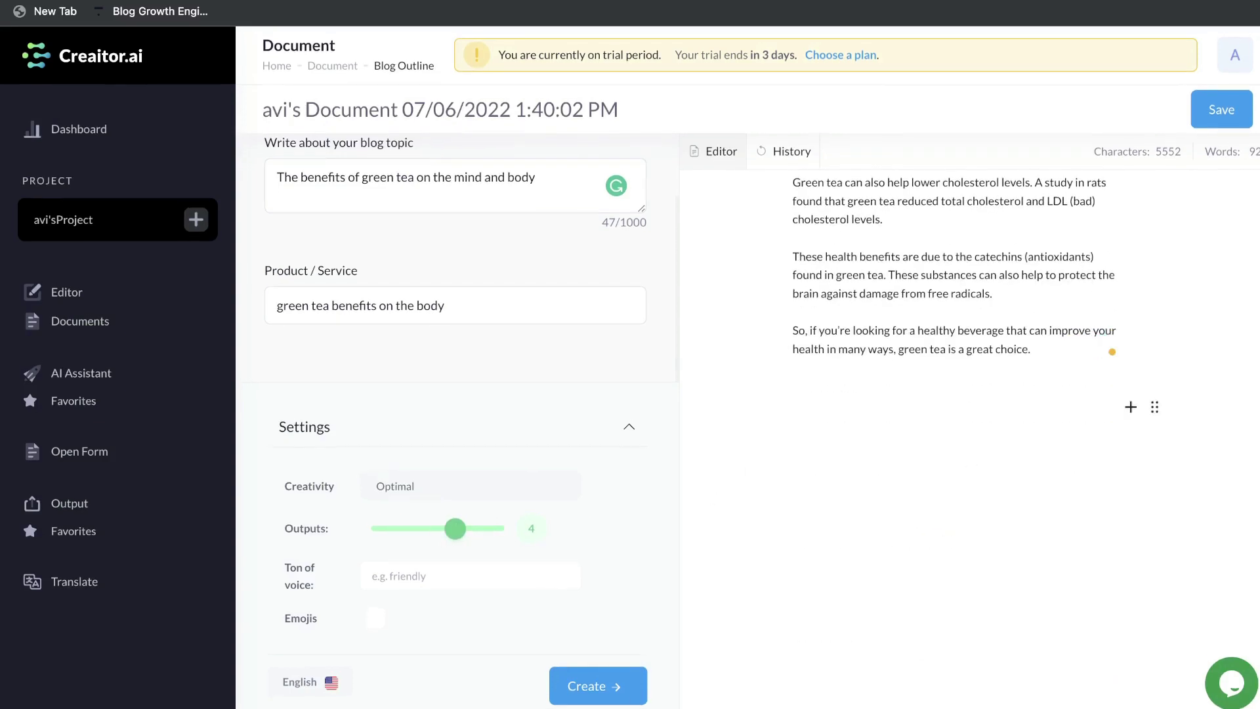
click(586, 686)
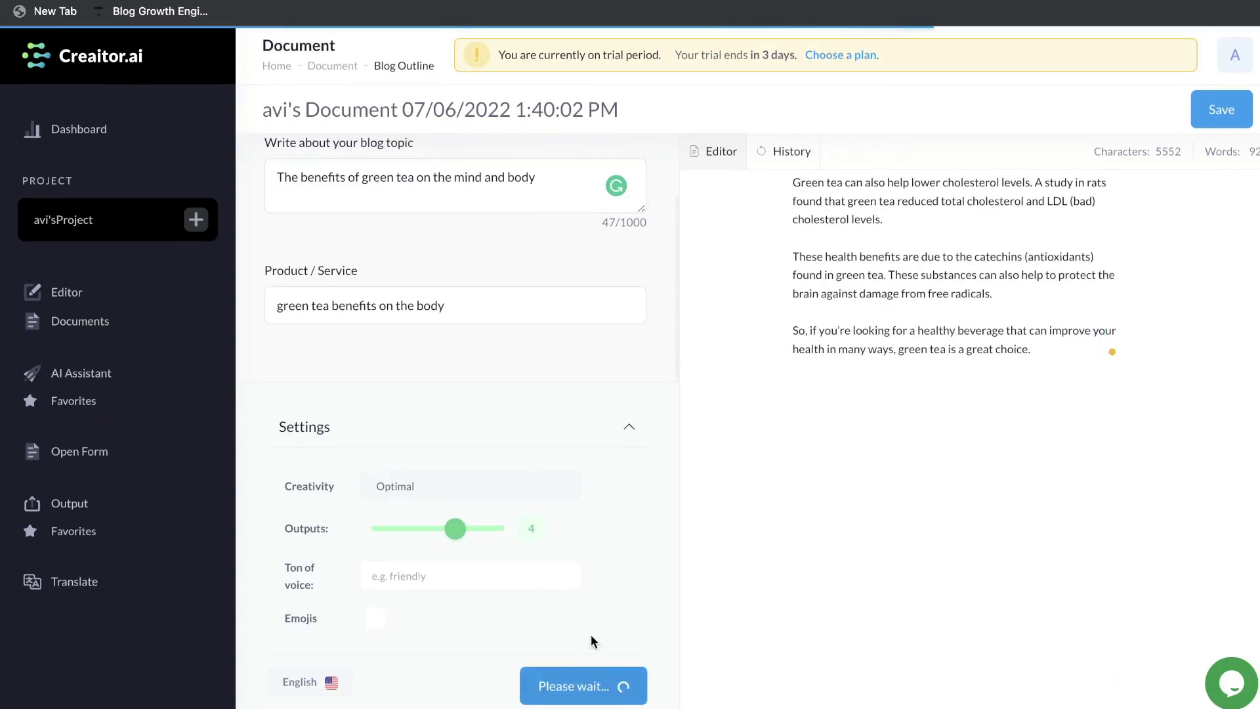
- Scroll through the generated outlines, from weight loss and heart health to stress relief
scroll(787, 457, down, 2)
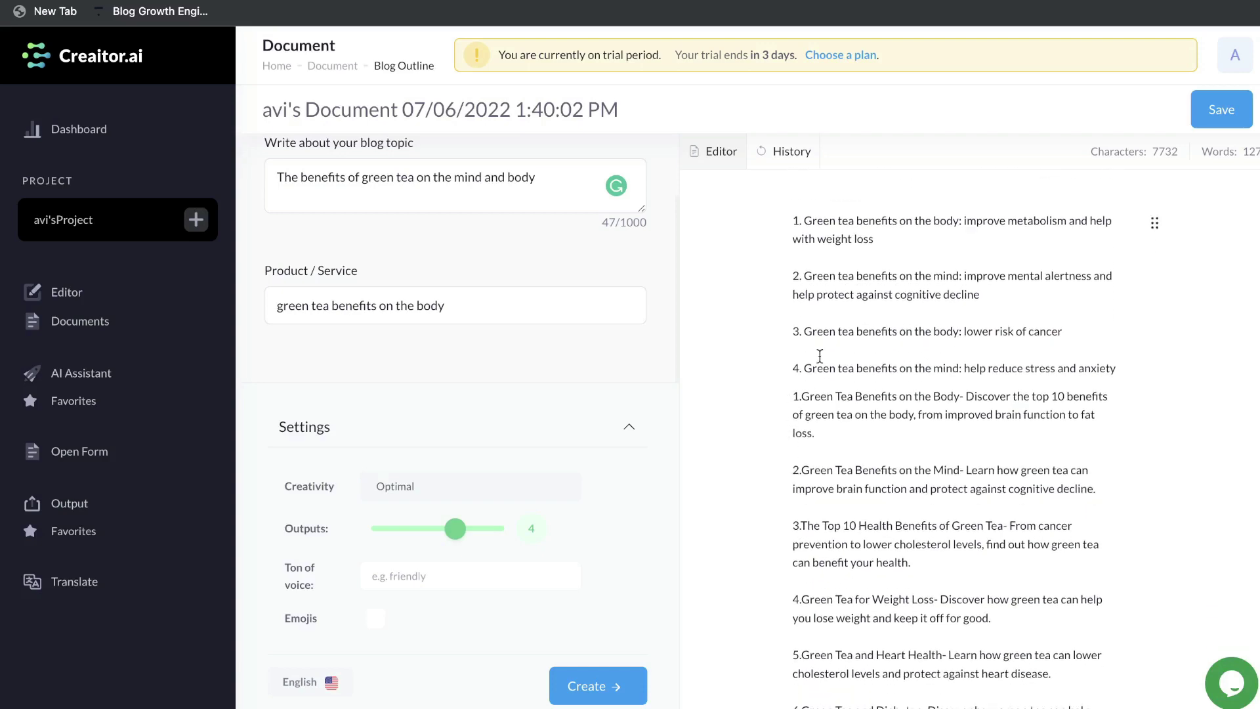
scroll(819, 355, down, 1)
scroll(819, 356, down, 10)
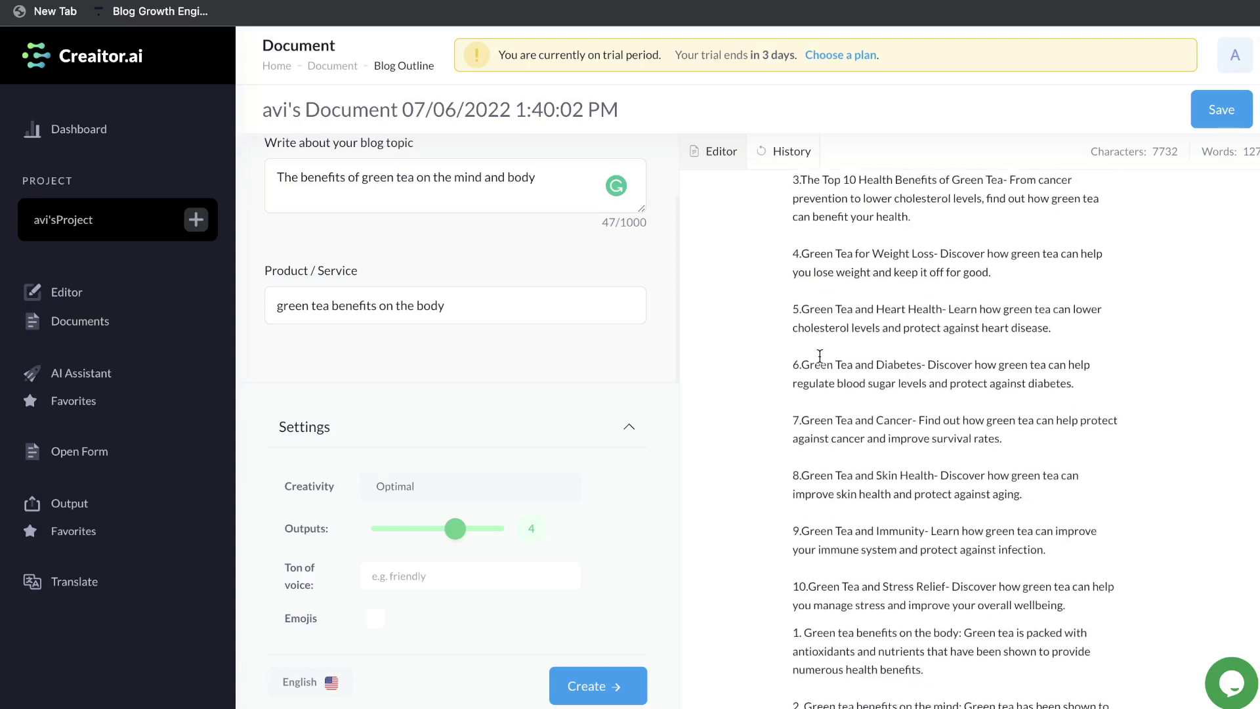
scroll(819, 356, up, 10)
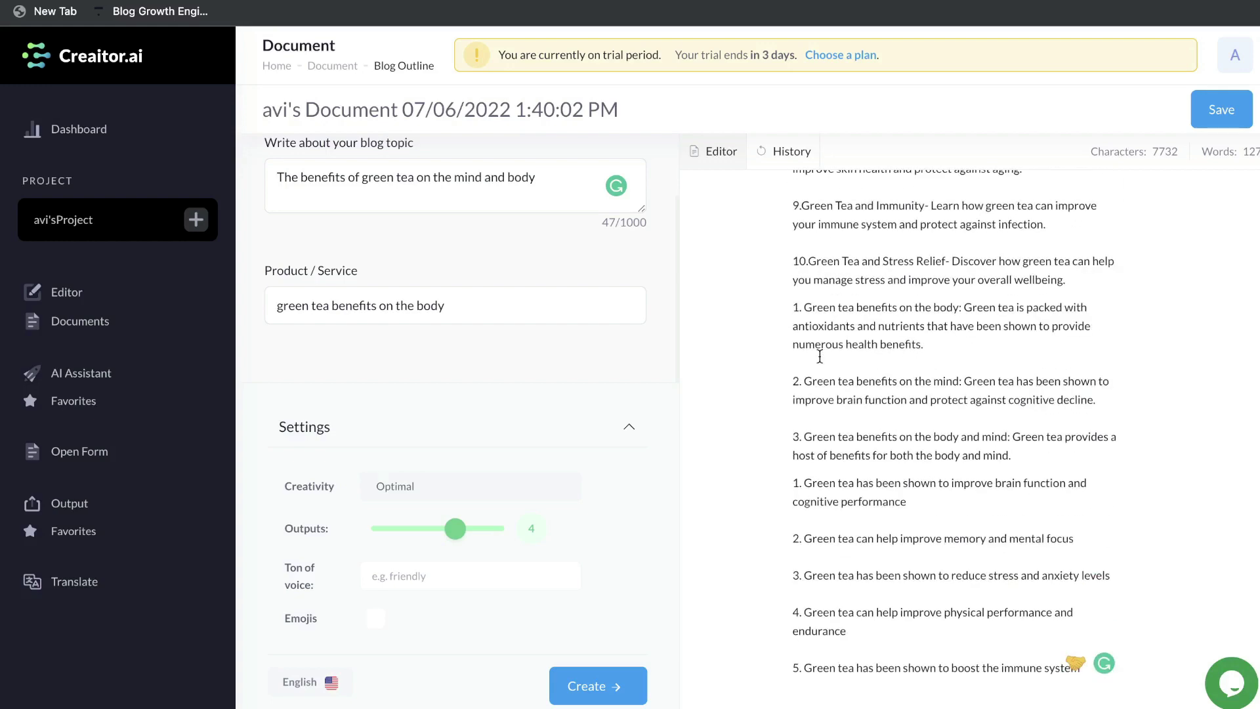
scroll(820, 355, up, 2)
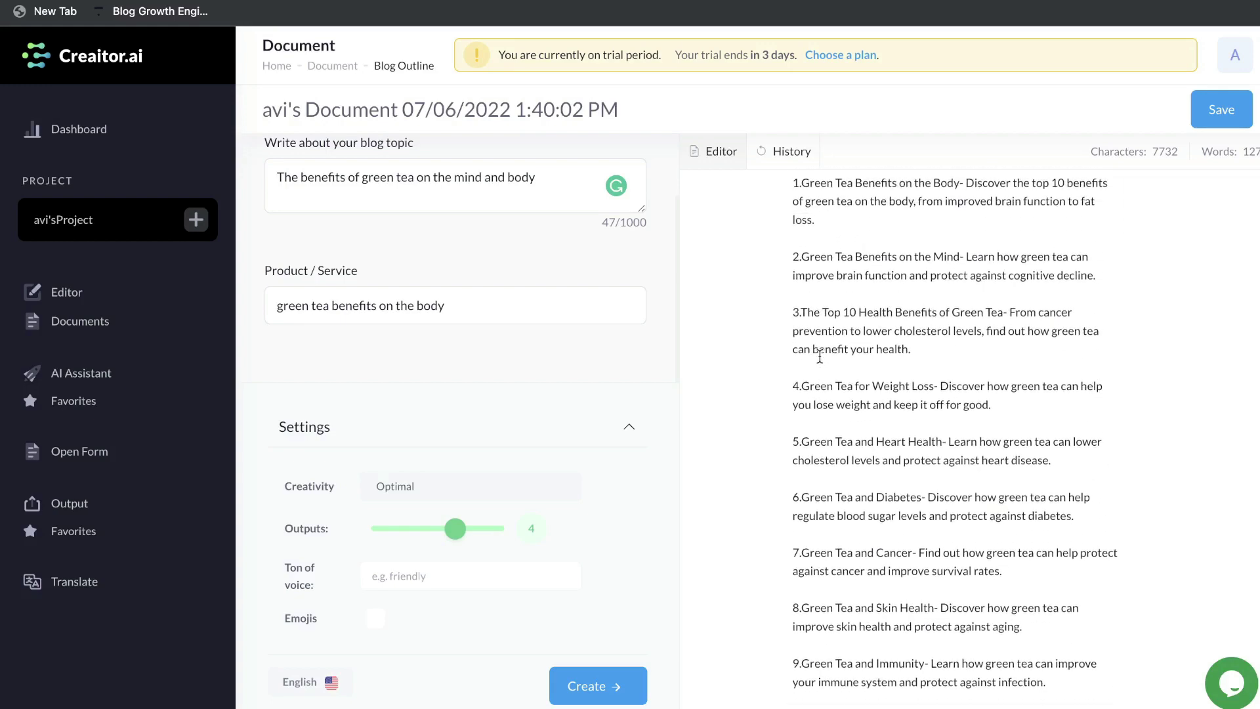
scroll(819, 356, up, 1)
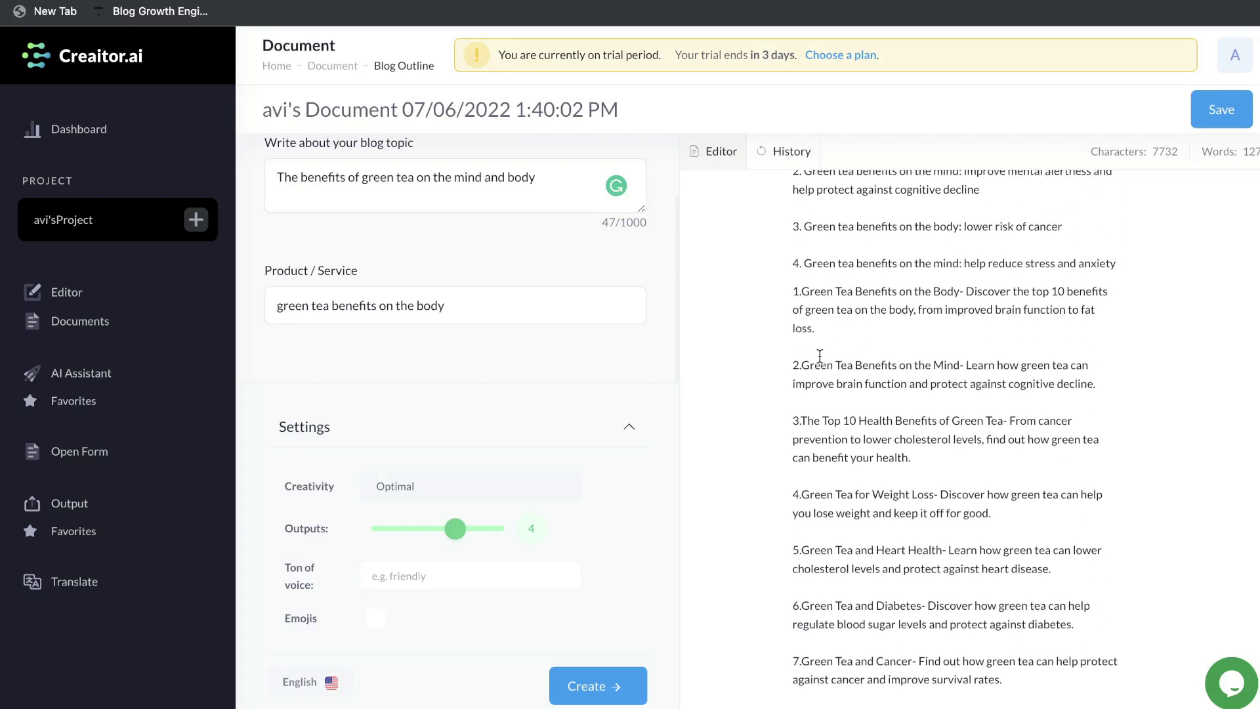
scroll(820, 355, up, 3)
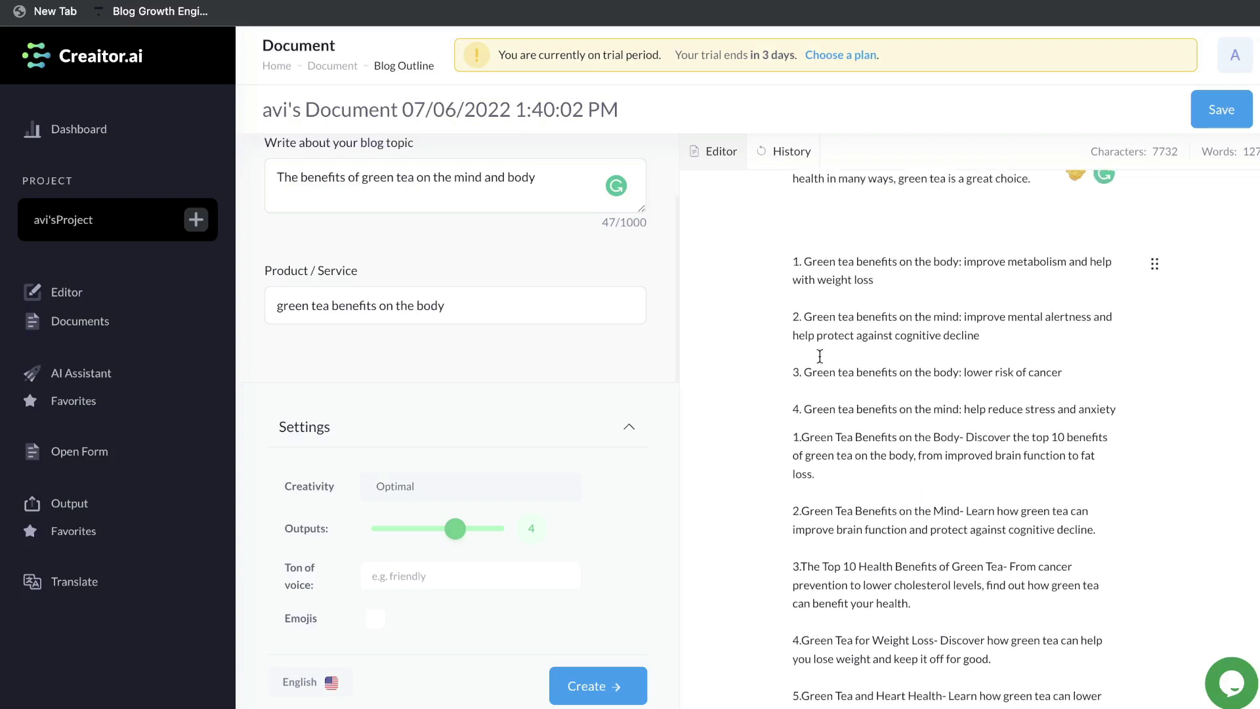
scroll(819, 355, down, 9)
scroll(1001, 526, up, 4)
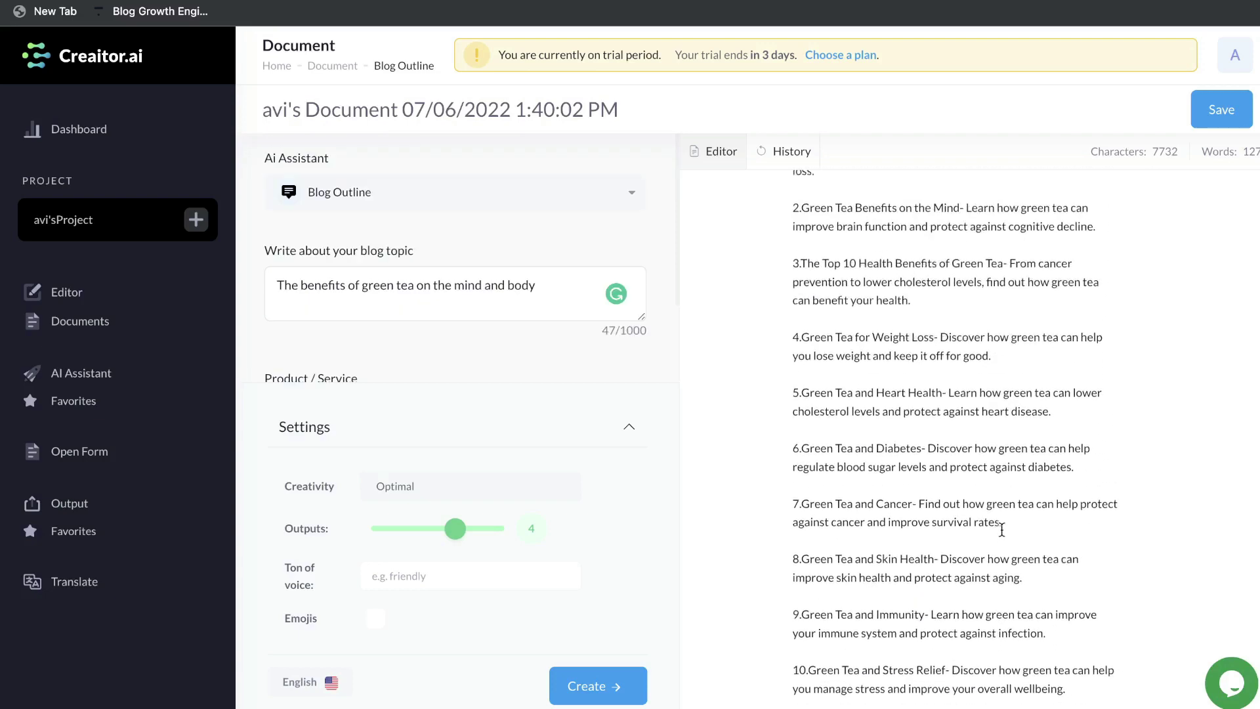
scroll(971, 459, up, 5)
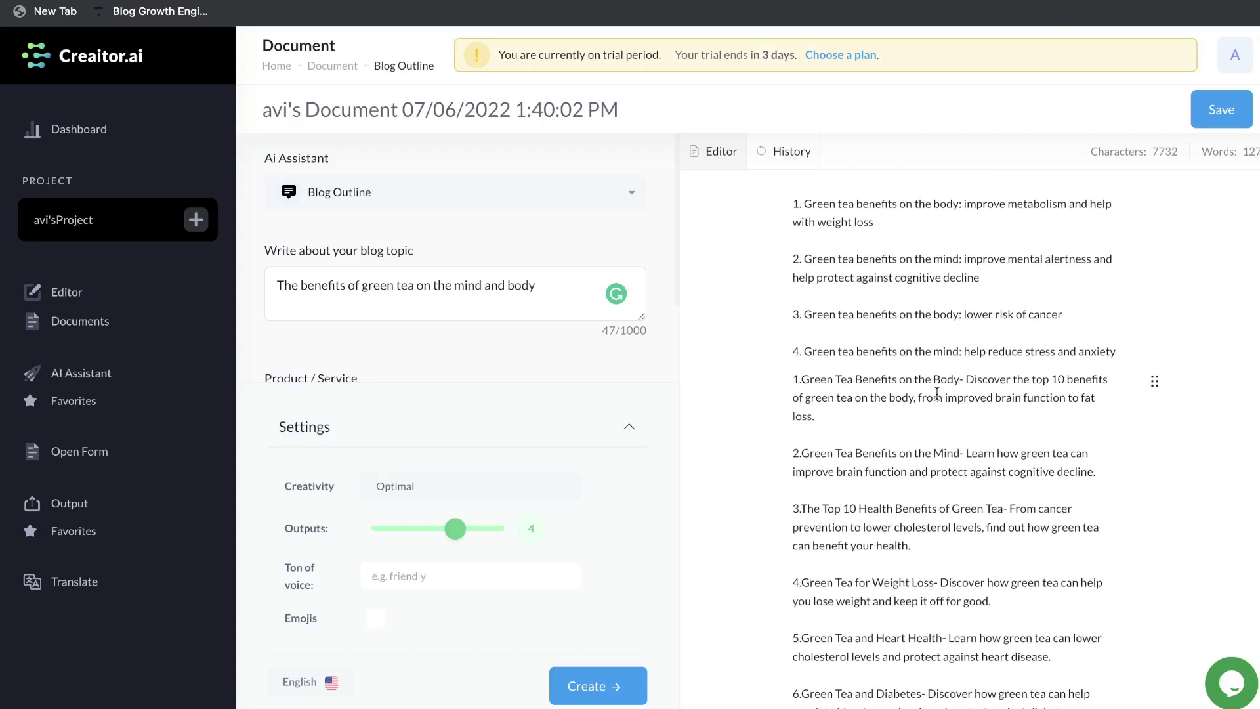
scroll(937, 394, down, 2)
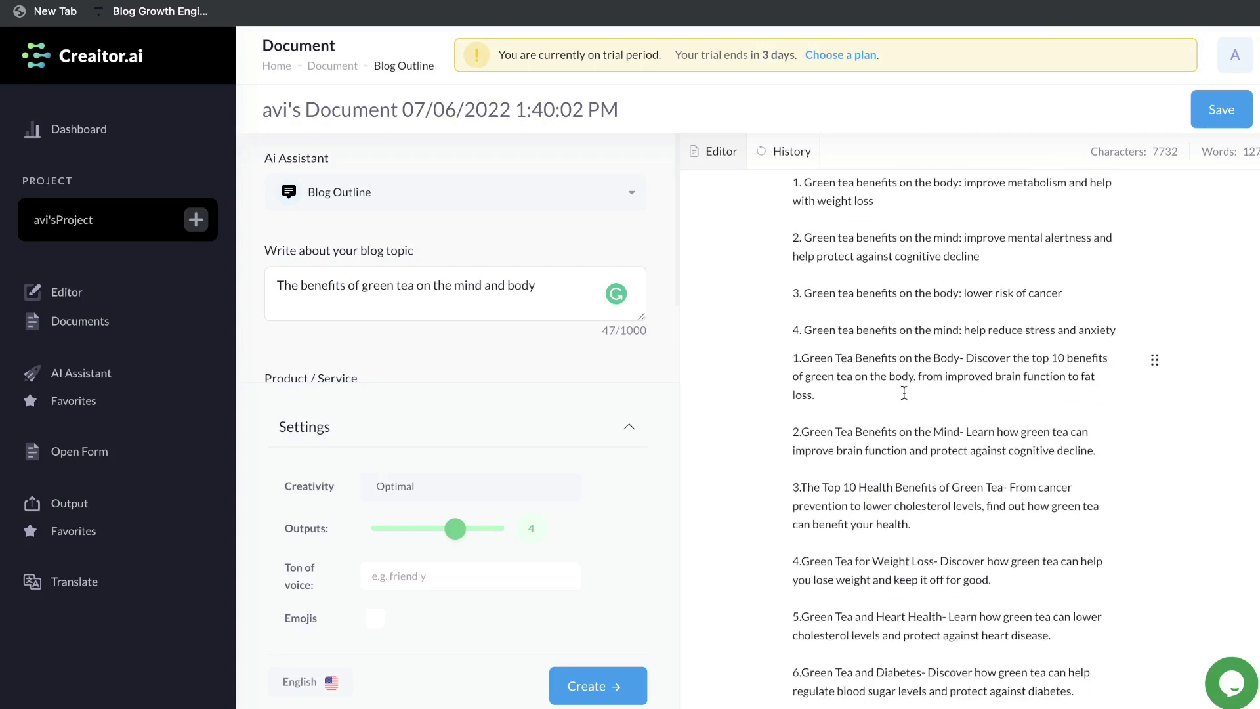
- Select the 'Green Tea Benefits on the Body' outline item and scroll to locate item 2
double_click(899, 359)
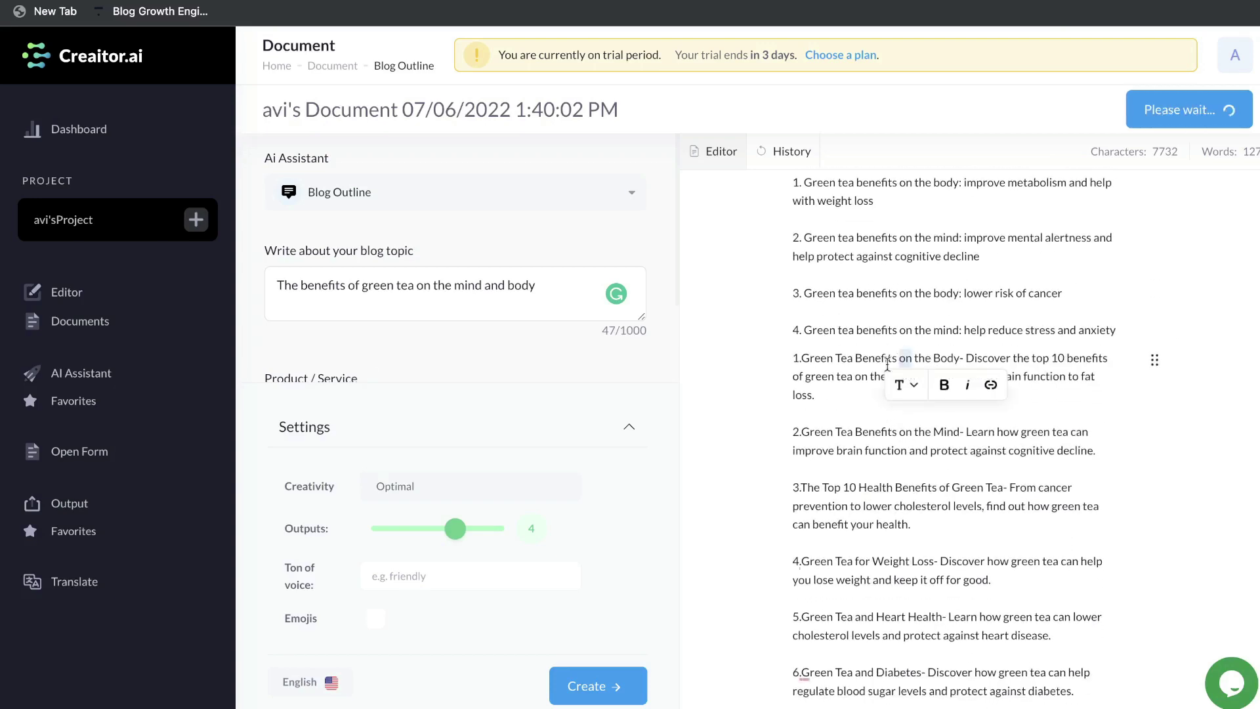
click(1005, 353)
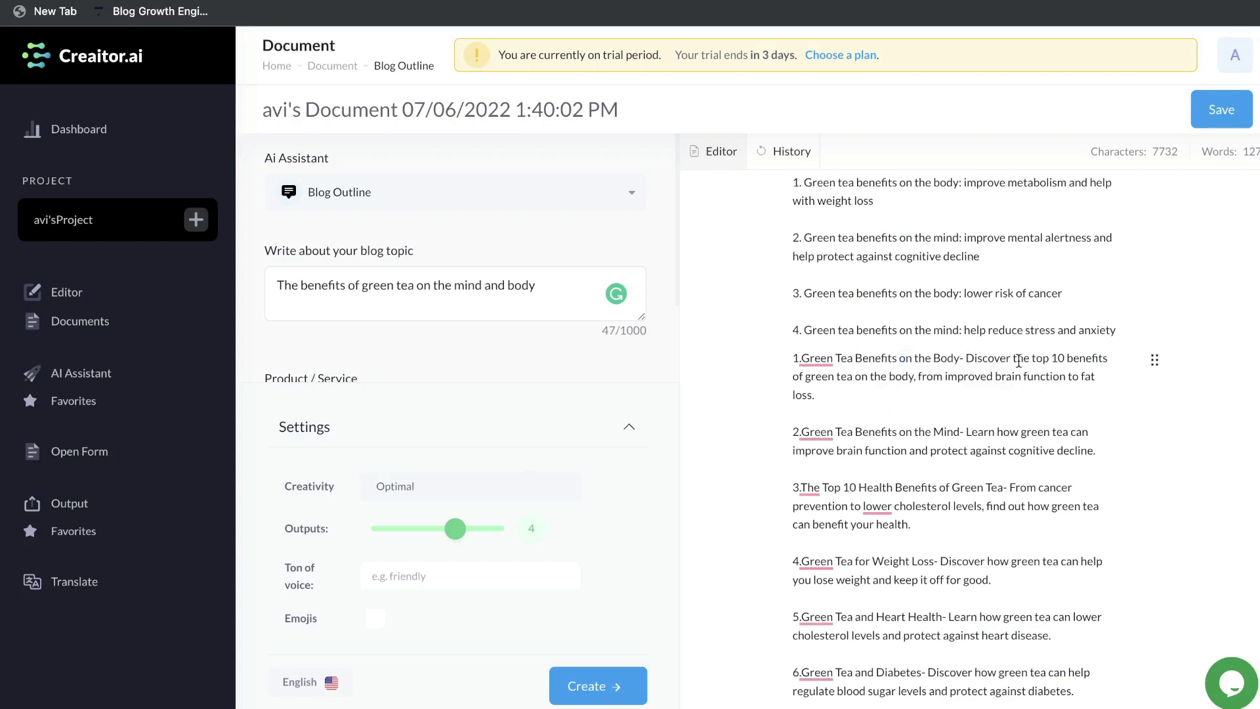
scroll(918, 374, down, 1)
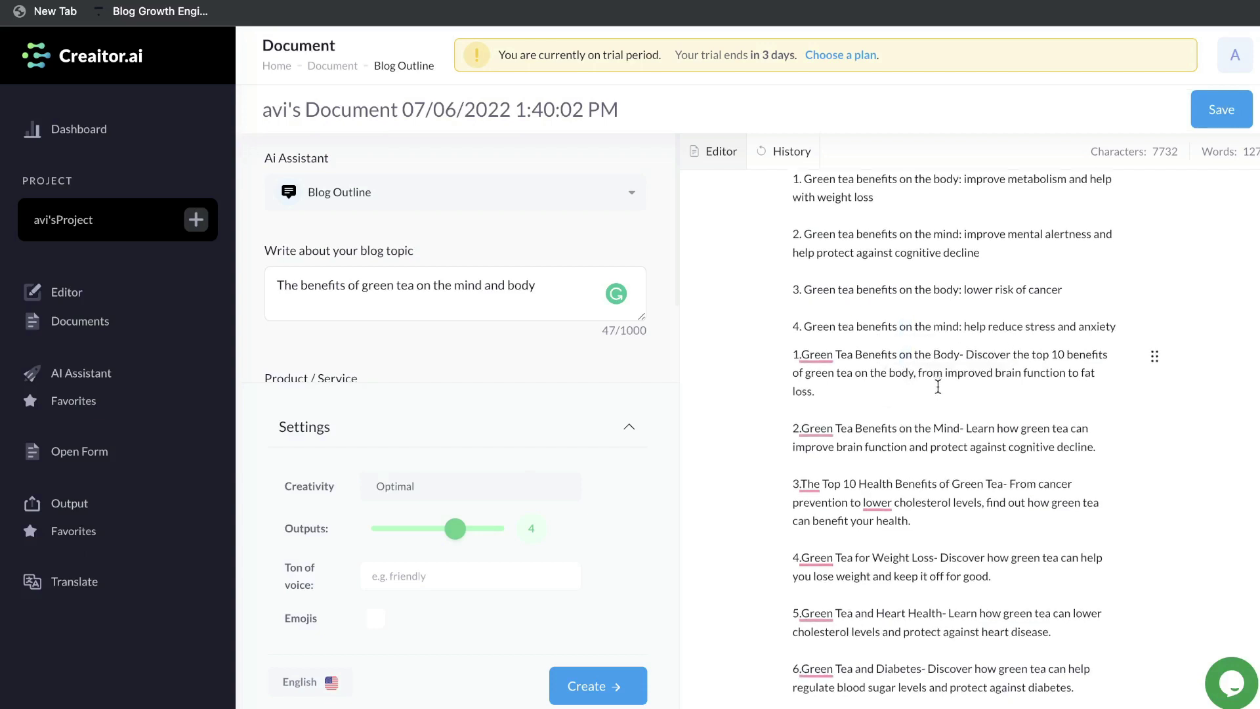
triple_click(922, 360)
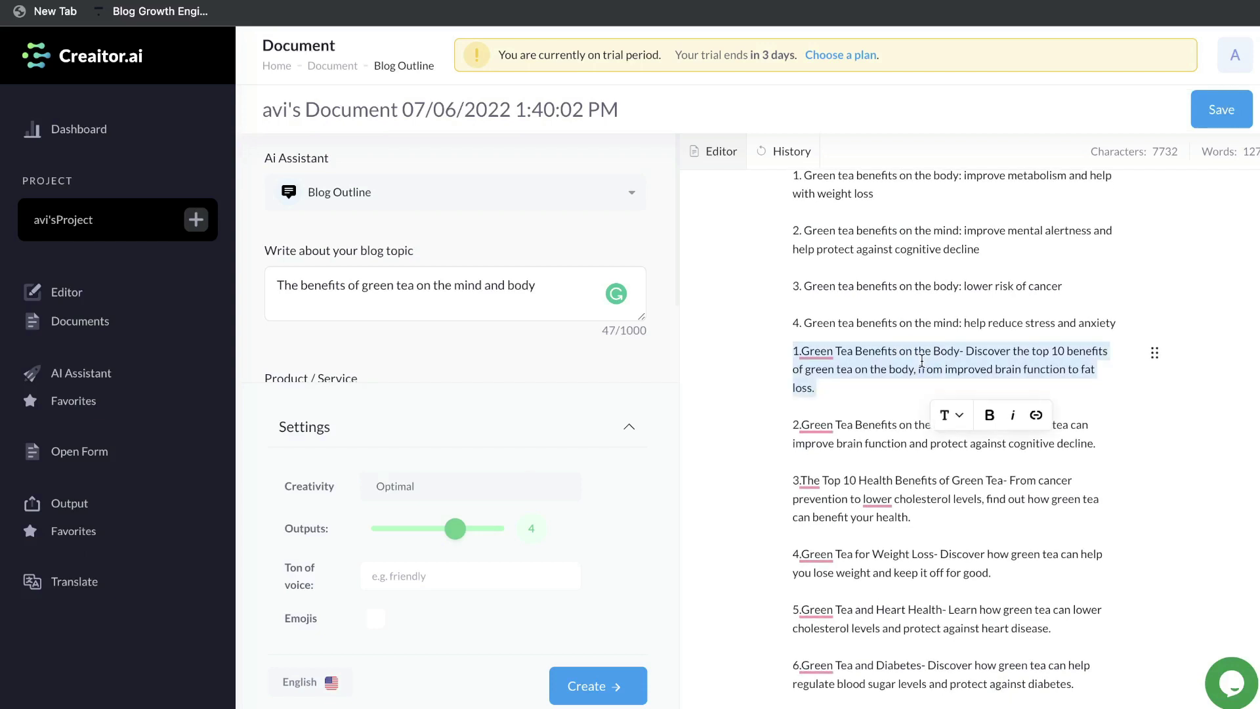
scroll(921, 360, down, 1)
scroll(858, 501, down, 2)
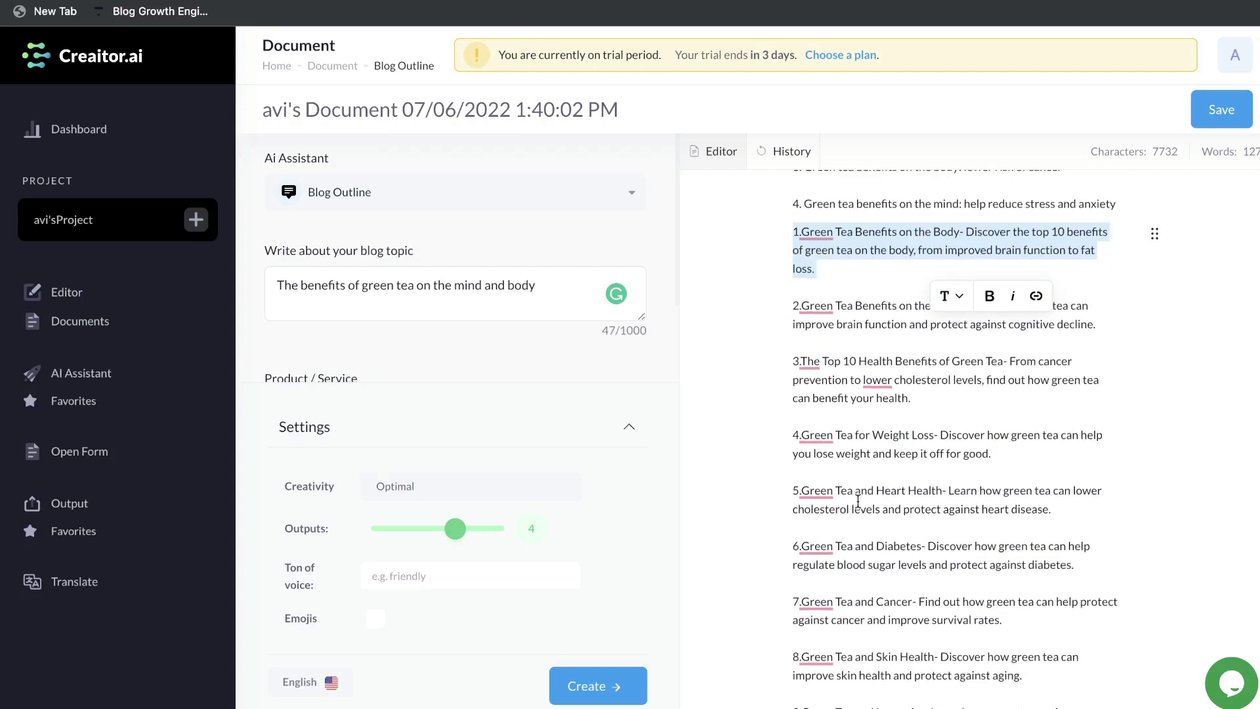
scroll(858, 501, down, 1)
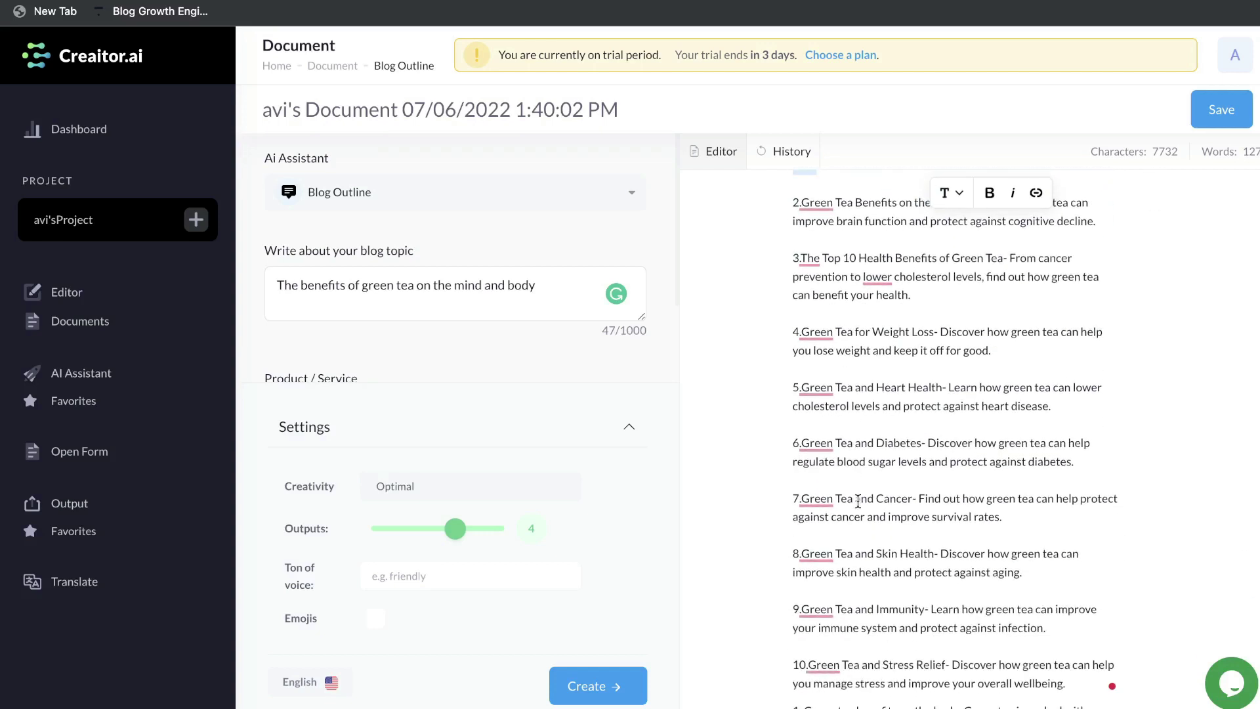
scroll(799, 498, down, 10)
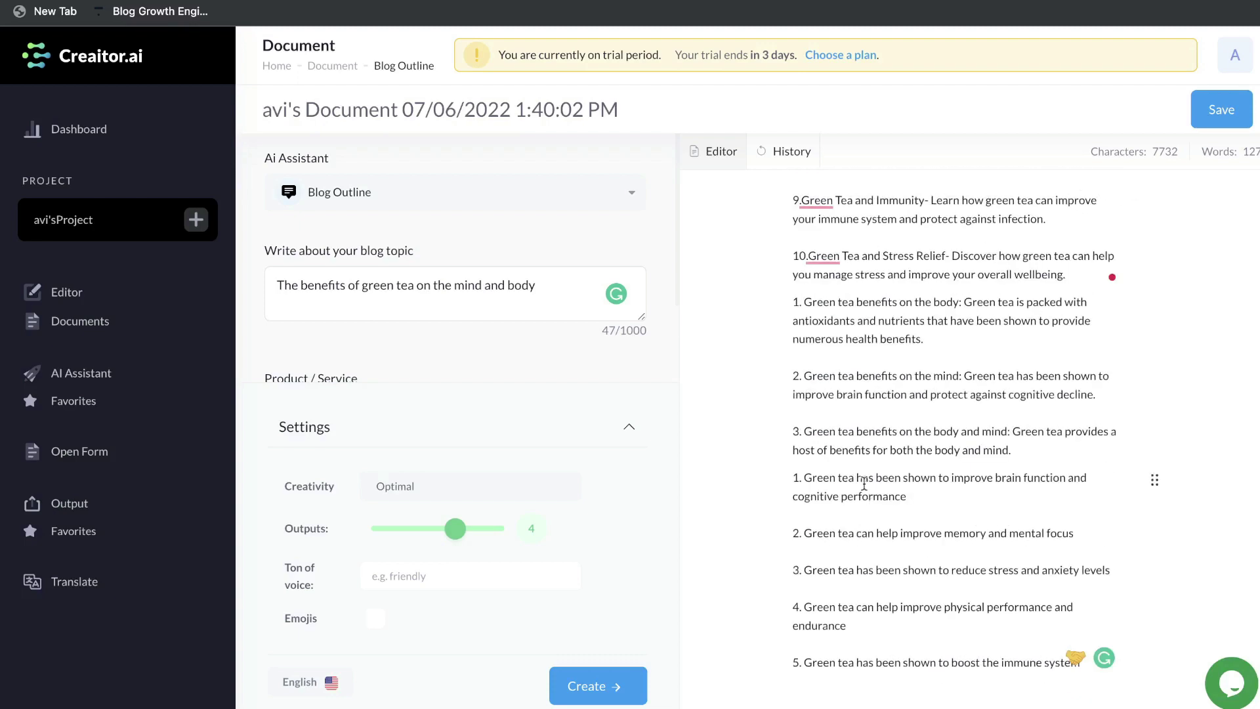
scroll(866, 489, down, 1)
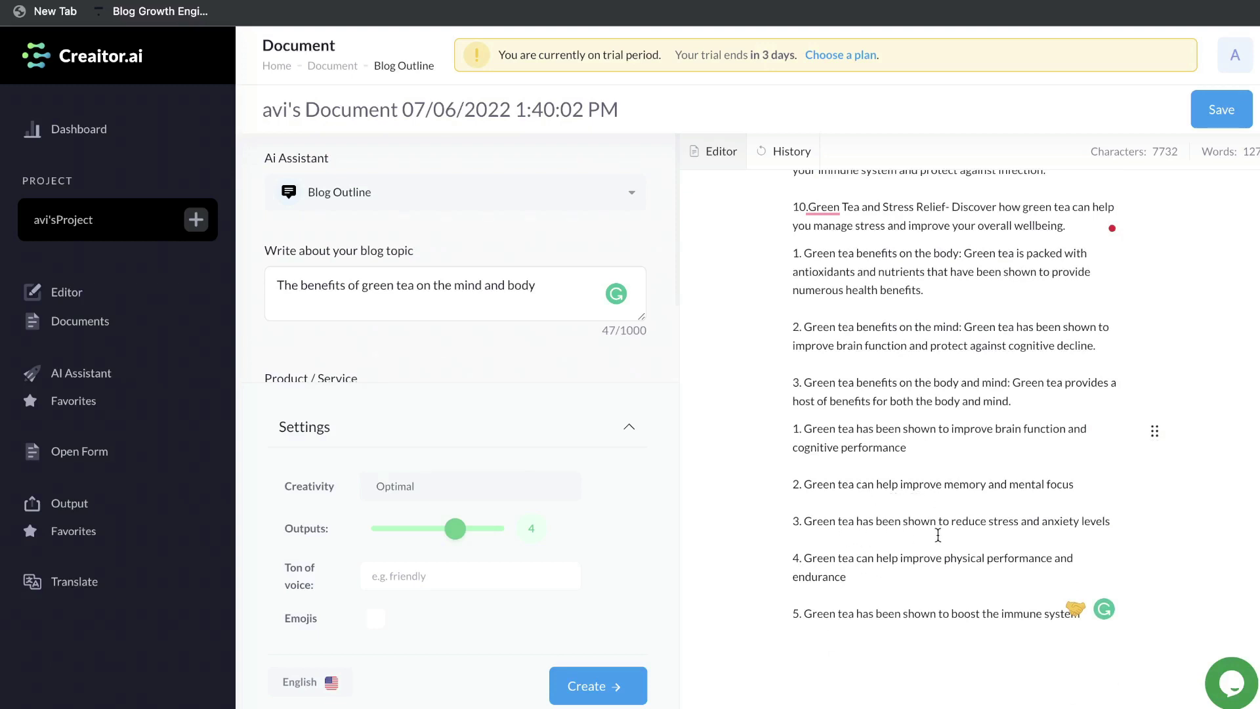
scroll(1031, 540, down, 1)
scroll(971, 485, up, 10)
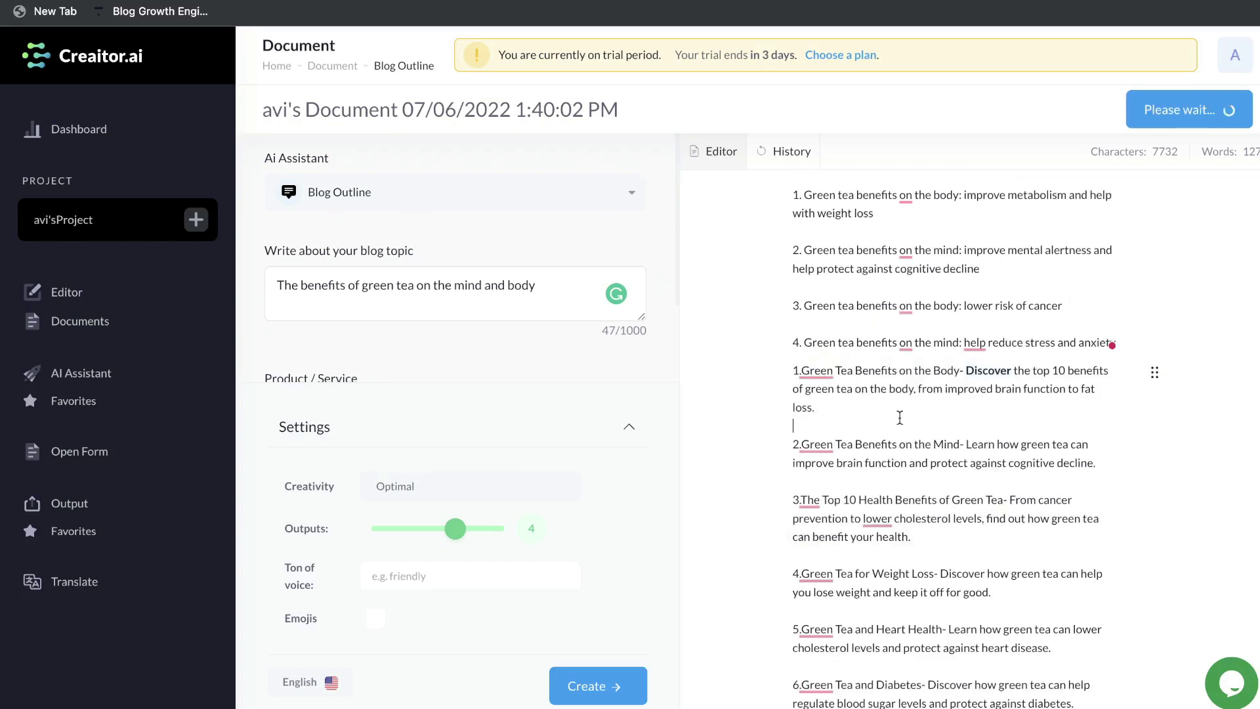
- Delete outline items 1 and 2, leaving the document at 7481 characters
drag(1101, 468, 801, 370)
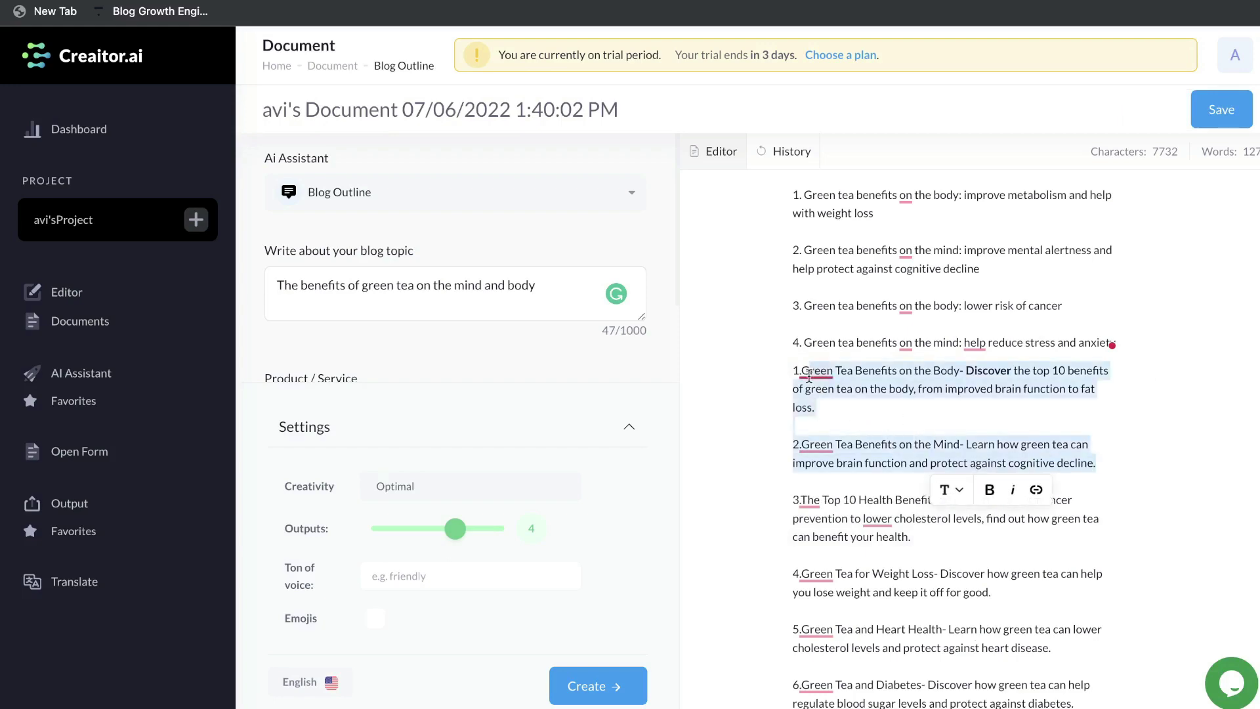
key(BackSpace)
key(BackSpace)
scroll(894, 406, down, 6)
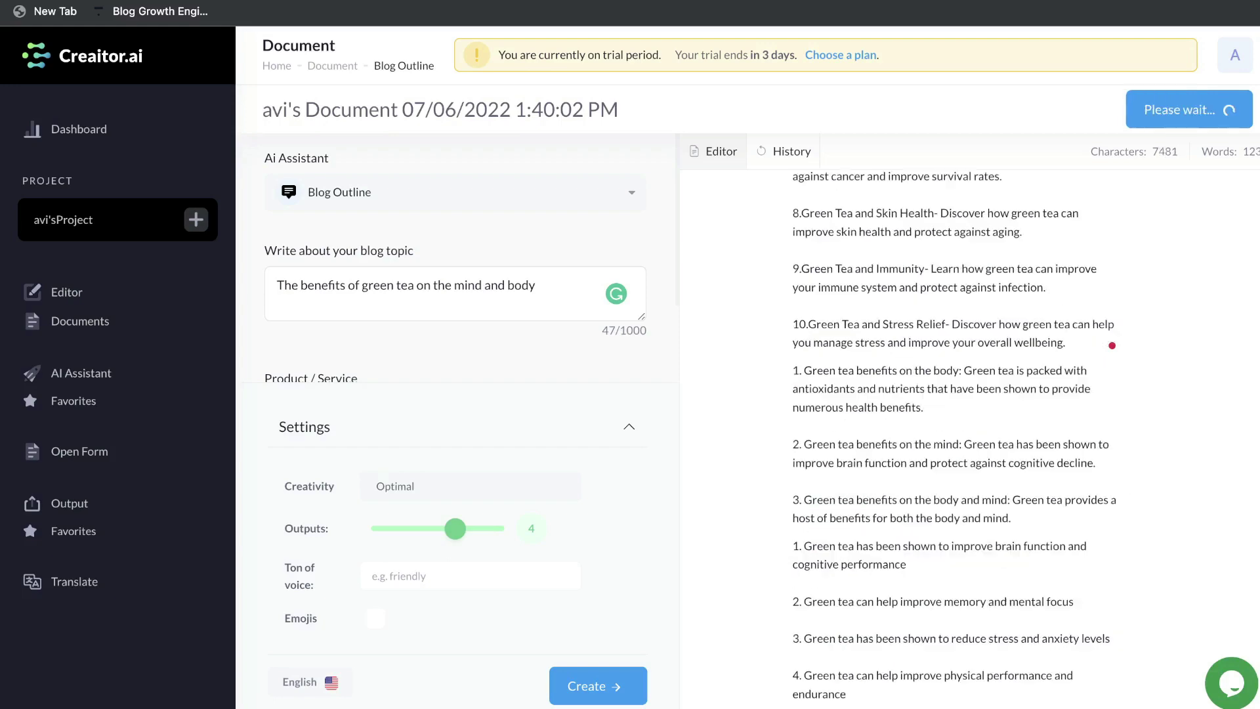
scroll(945, 413, up, 2)
scroll(945, 414, up, 1)
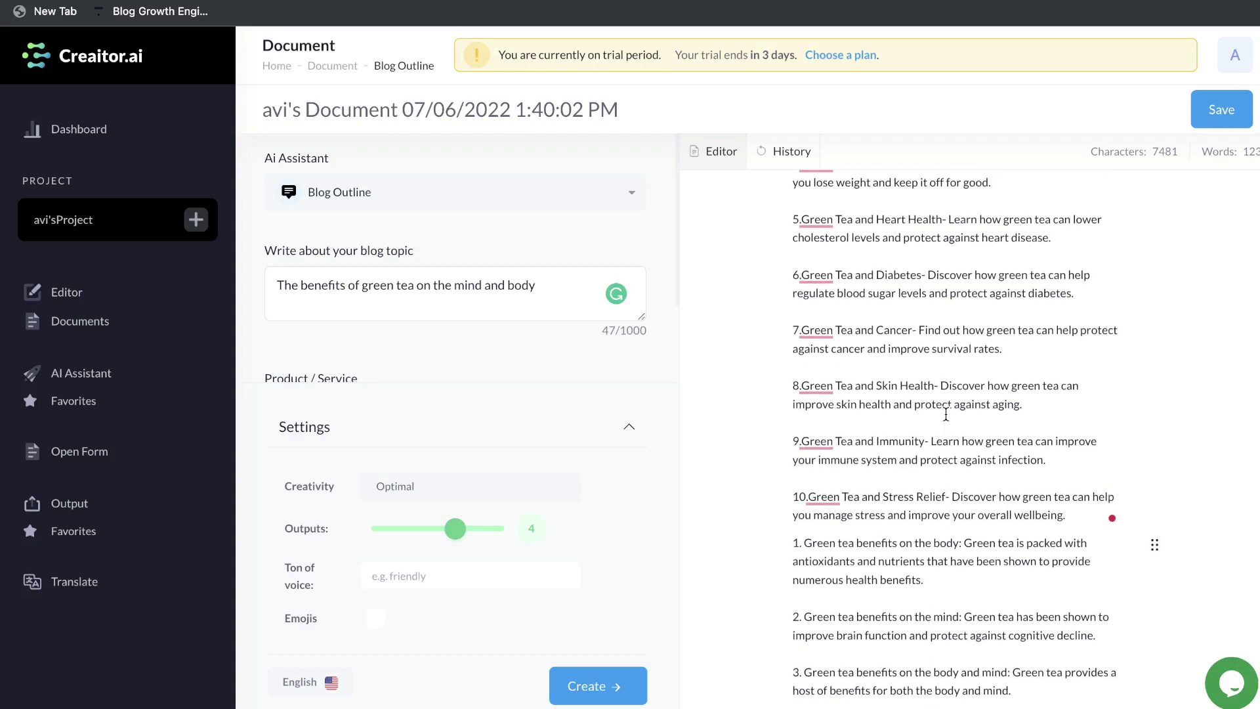
- Switch to the Headline assistant and lower Outputs from 4 to 3
click(407, 193)
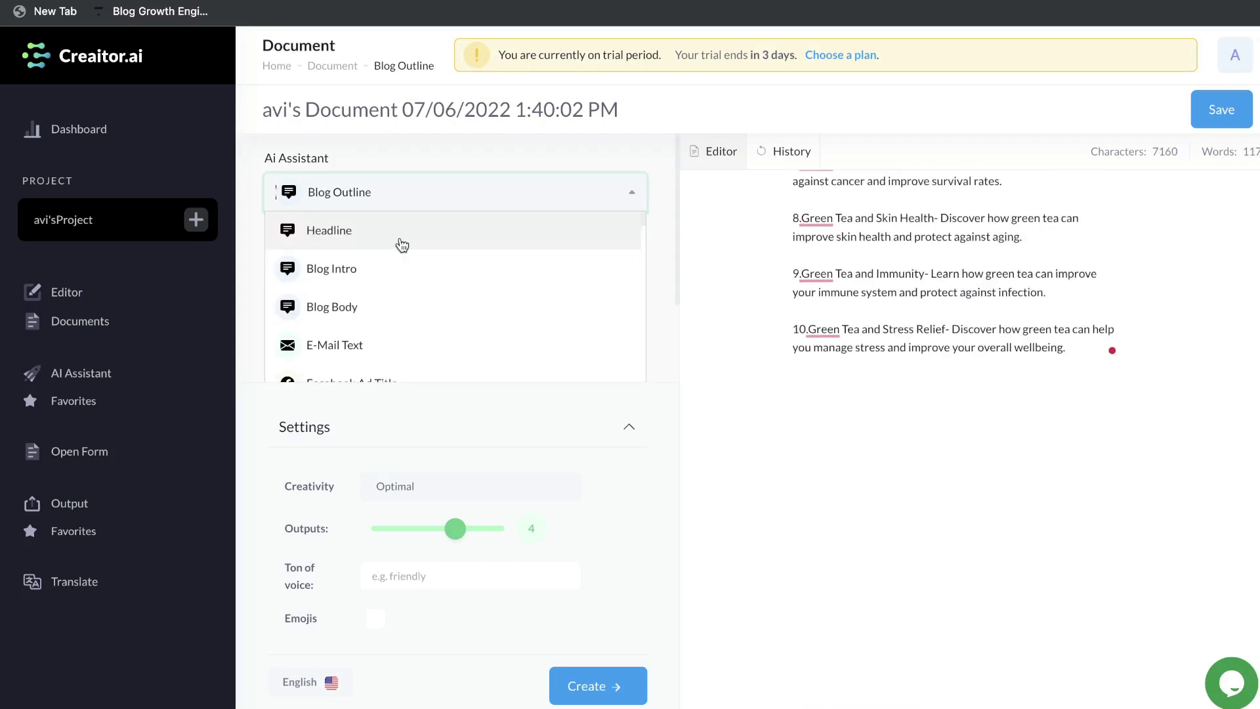
click(391, 234)
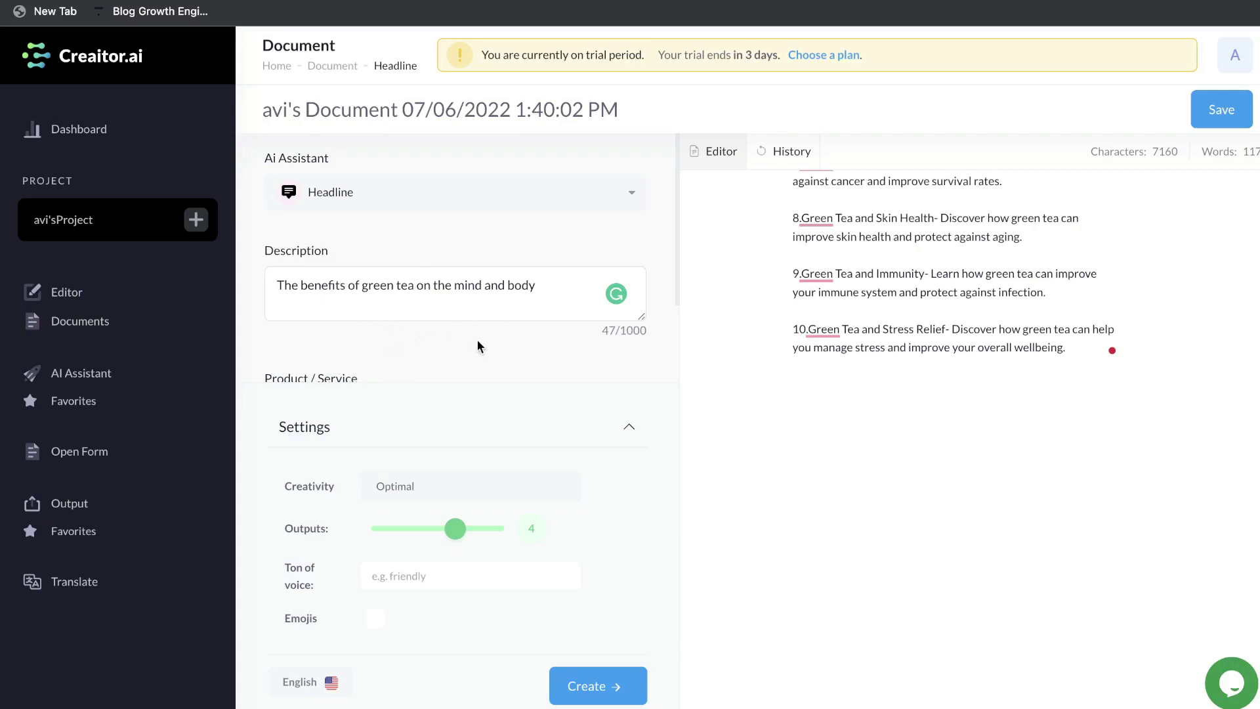
scroll(476, 339, down, 2)
drag(464, 538, 429, 535)
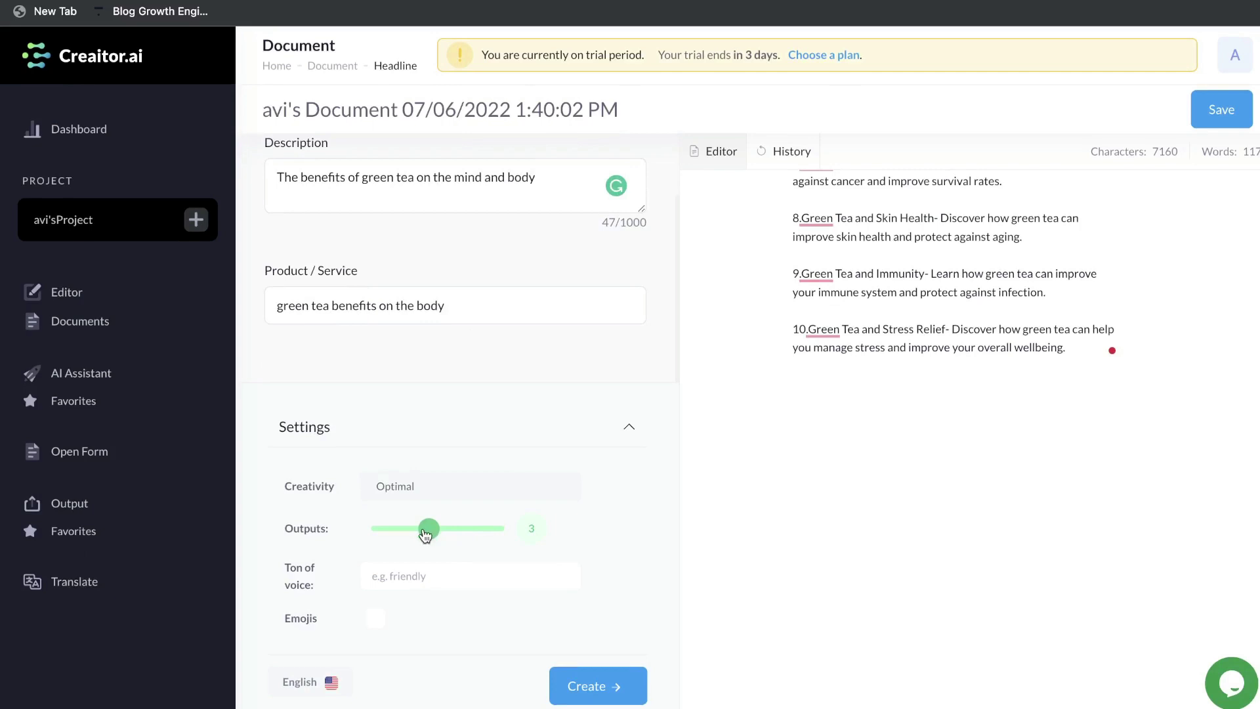
- Generate headlines and select 'Green Tea Benefits: How This Powerful Drink Can Improve Your Body and Mind'
click(954, 389)
click(589, 682)
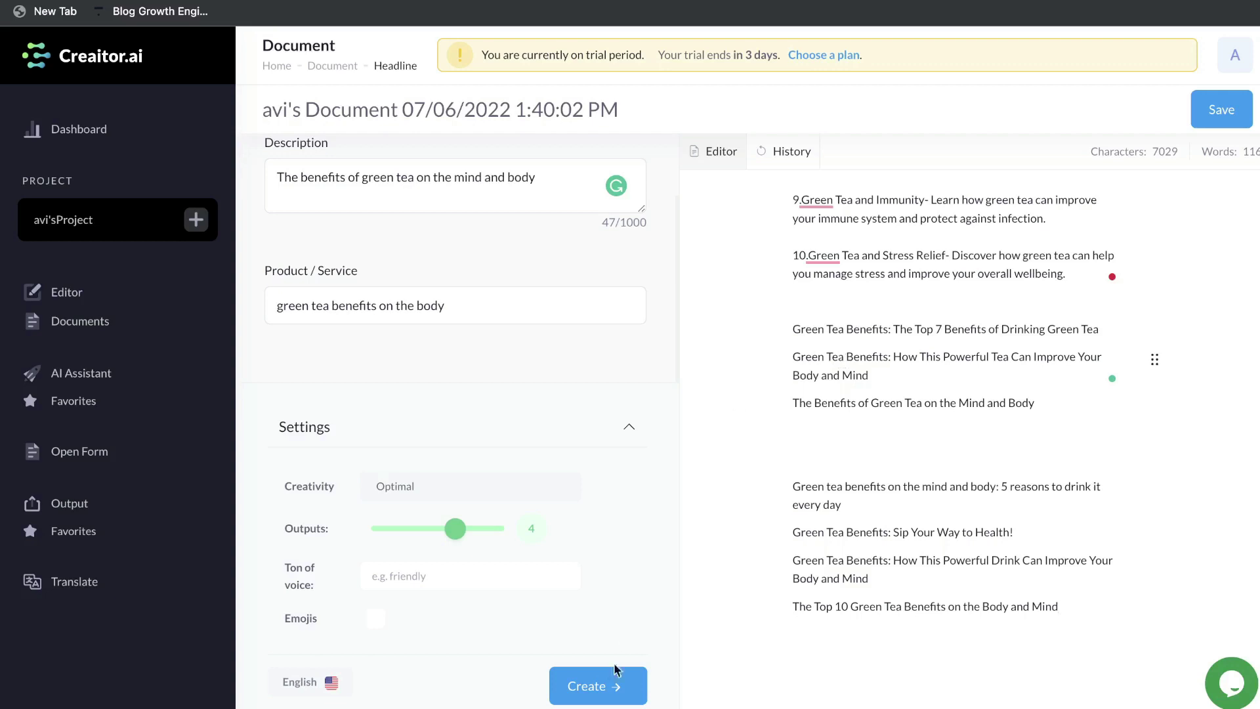
triple_click(838, 544)
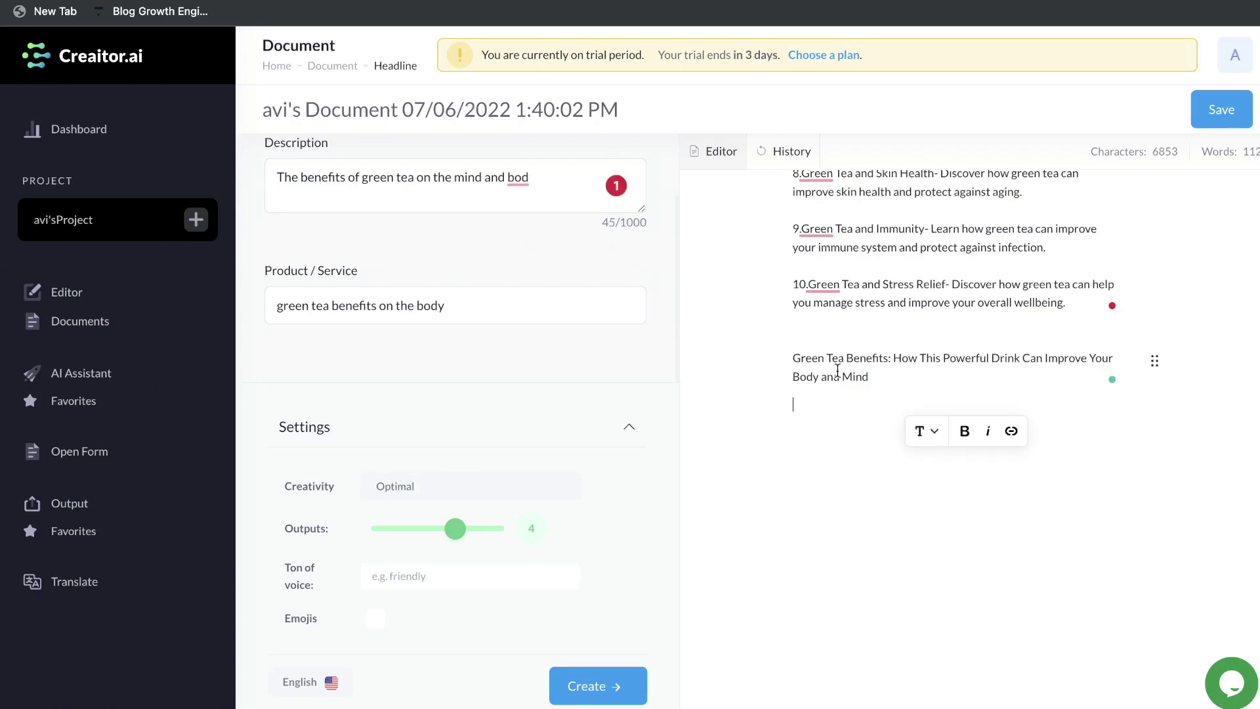
triple_click(838, 370)
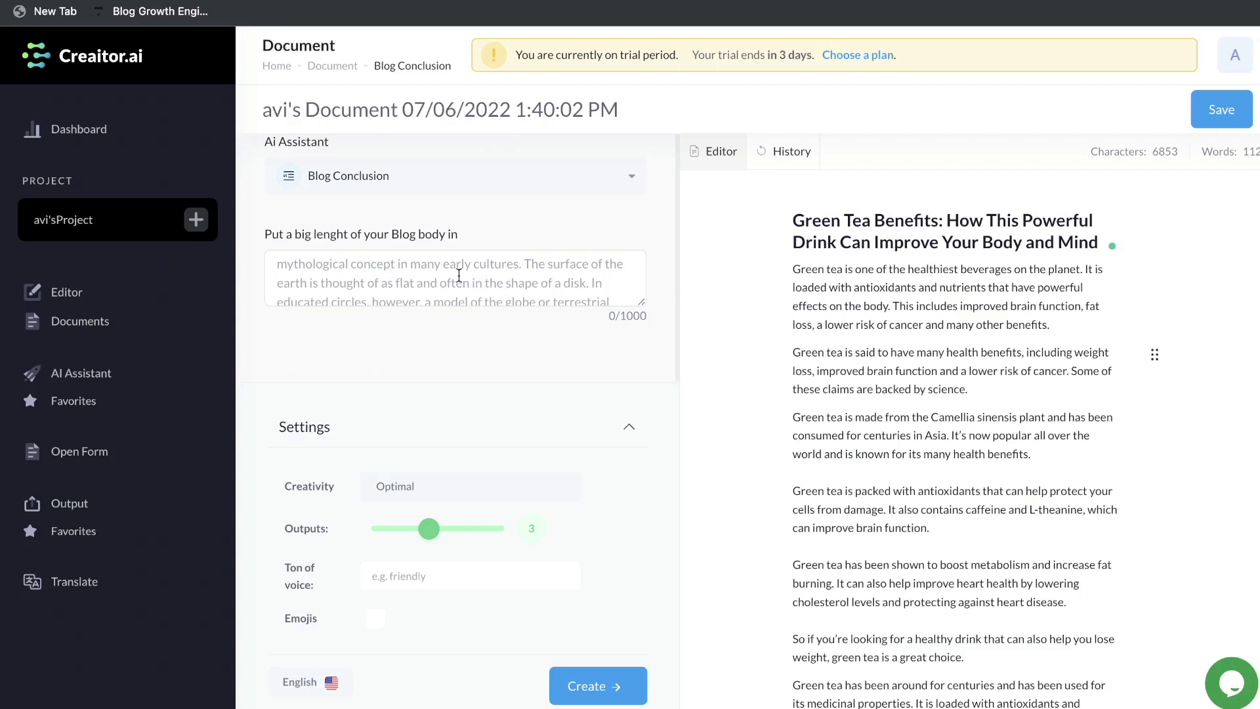
- Copy the blog's opening paragraph into the Blog Conclusion body box
scroll(459, 276, down, 2)
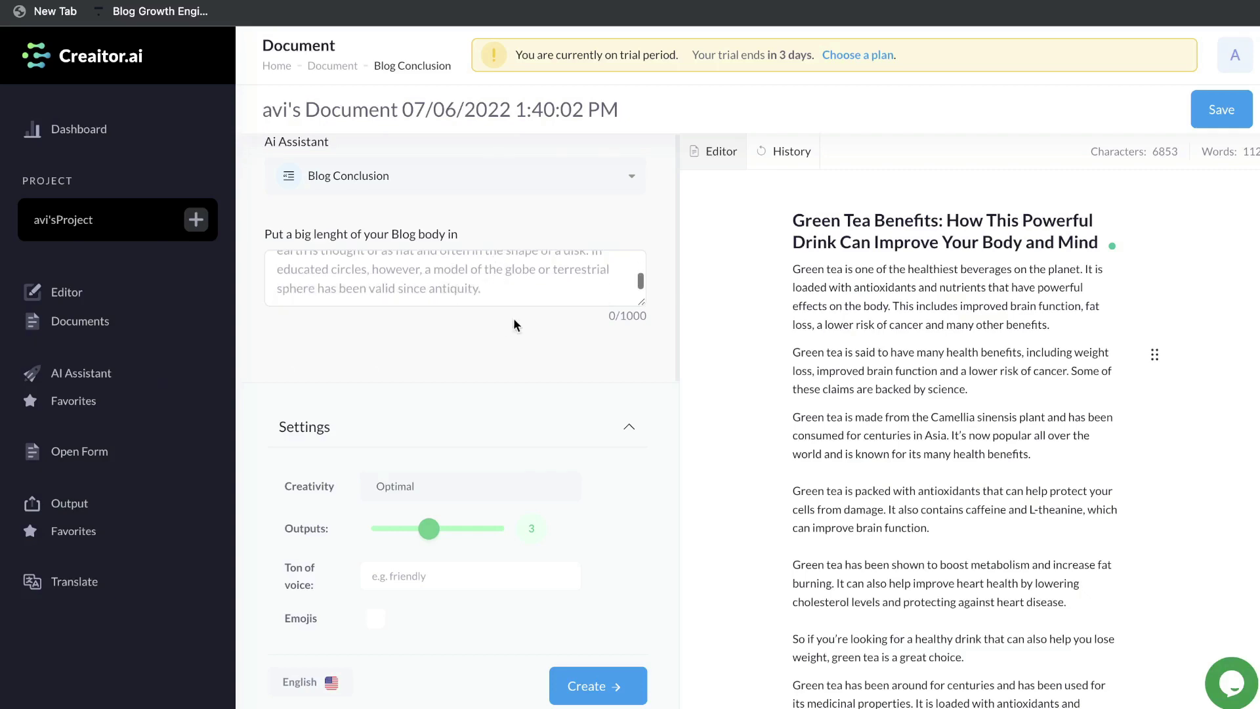
scroll(900, 412, down, 3)
scroll(900, 412, down, 2)
scroll(877, 386, up, 5)
triple_click(875, 301)
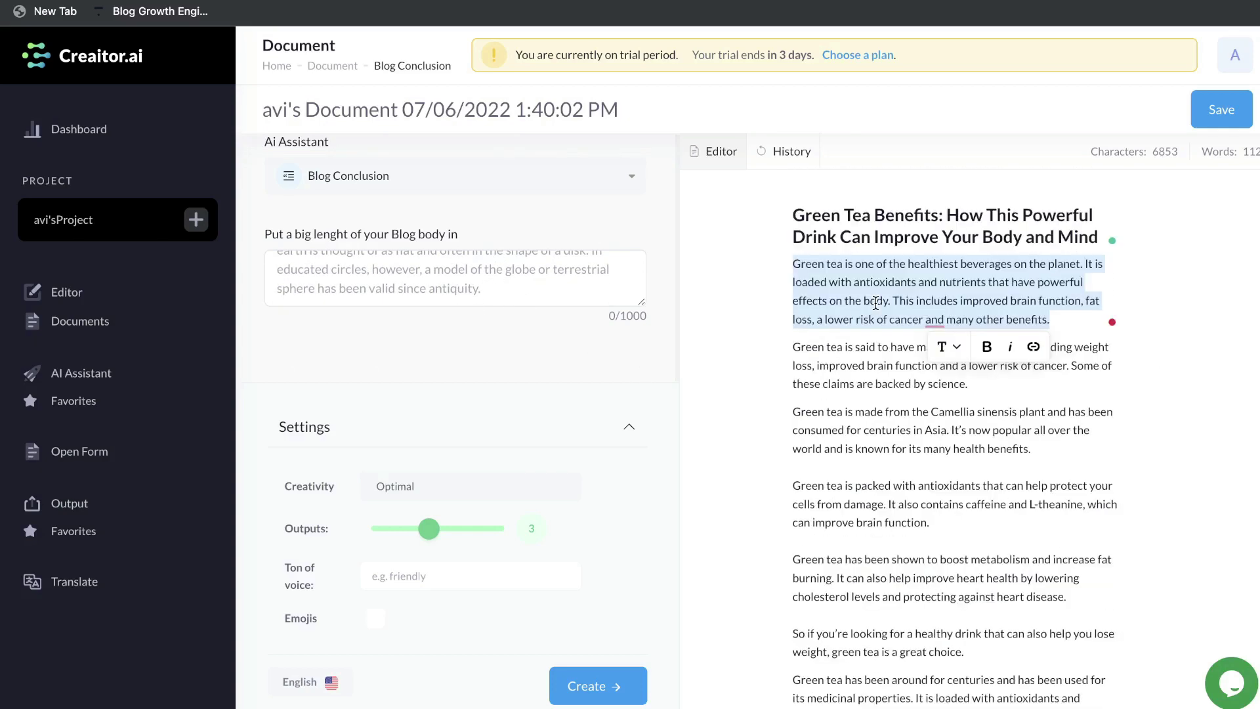
key(ctrl+c)
scroll(416, 317, up, 1)
click(416, 317)
key(ctrl+v)
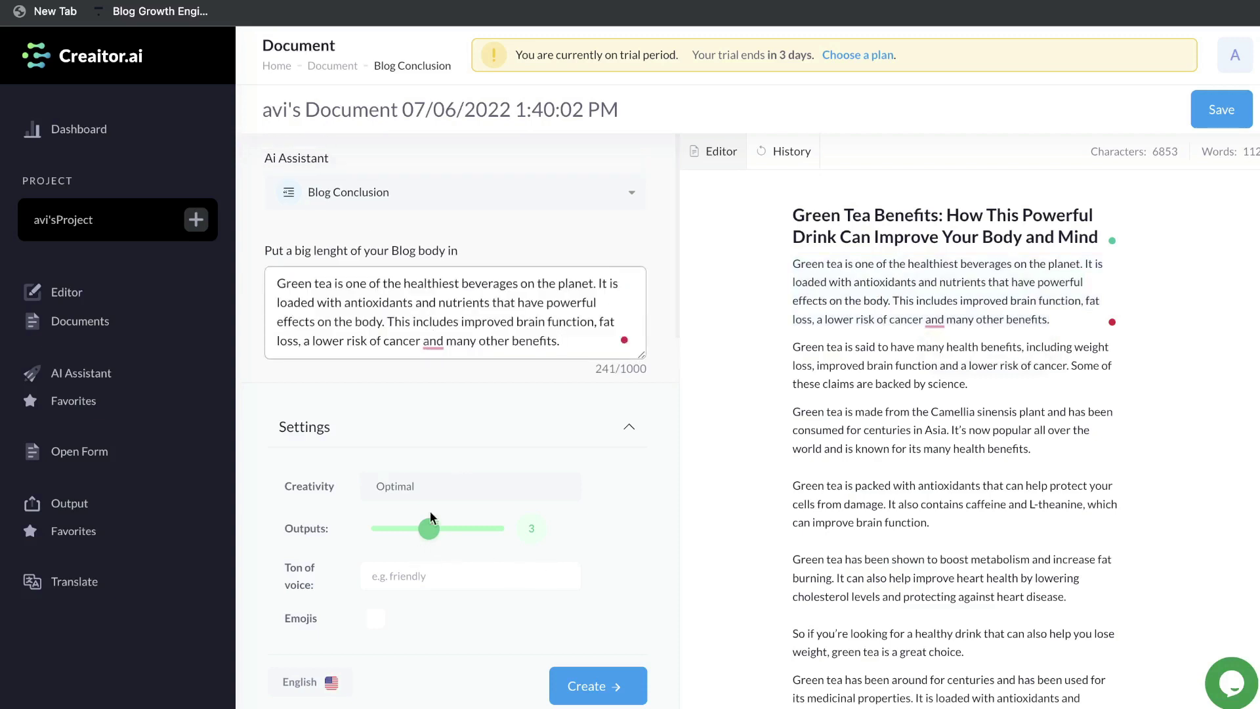
- Generate the conclusion paragraphs and place the cursor on the empty line above them
click(587, 684)
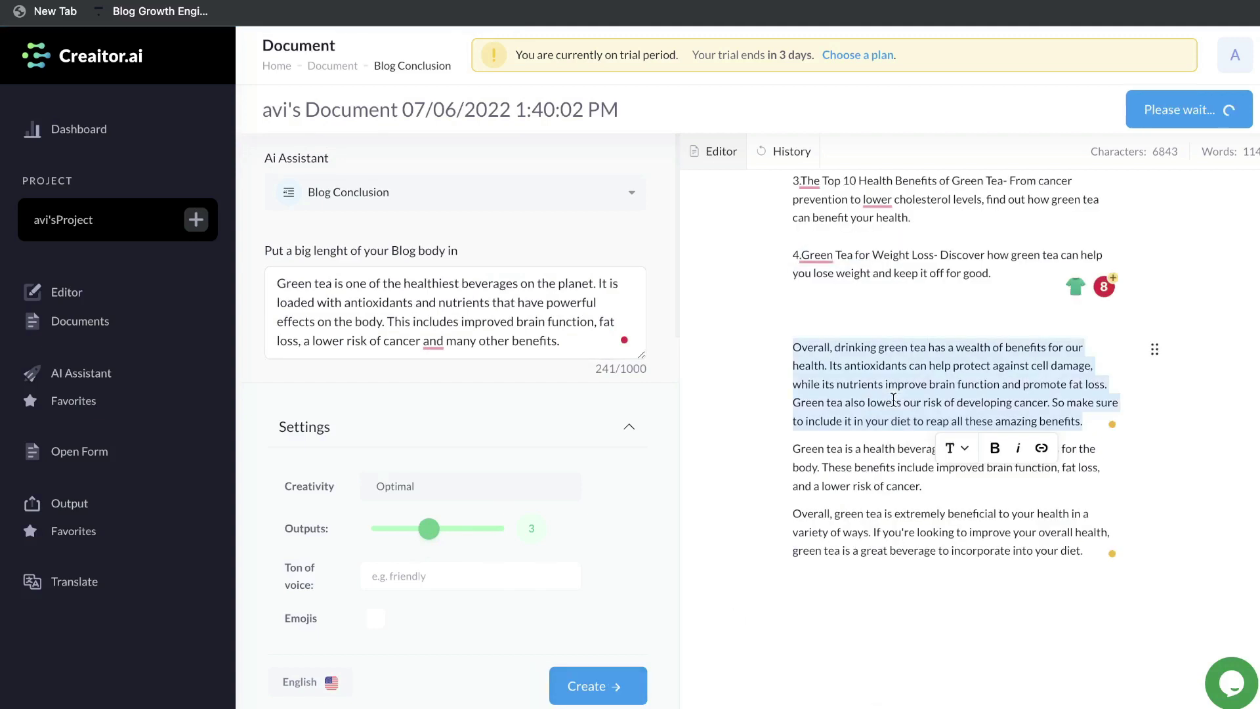
click(858, 330)
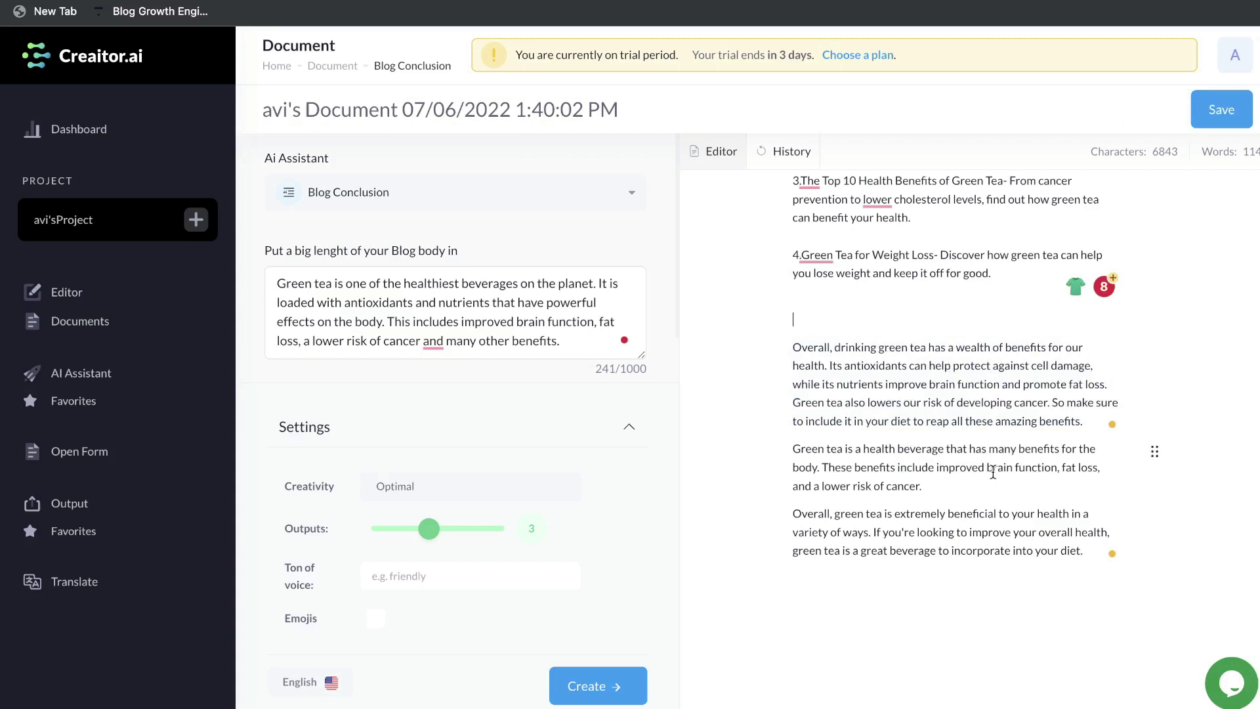
scroll(970, 470, down, 1)
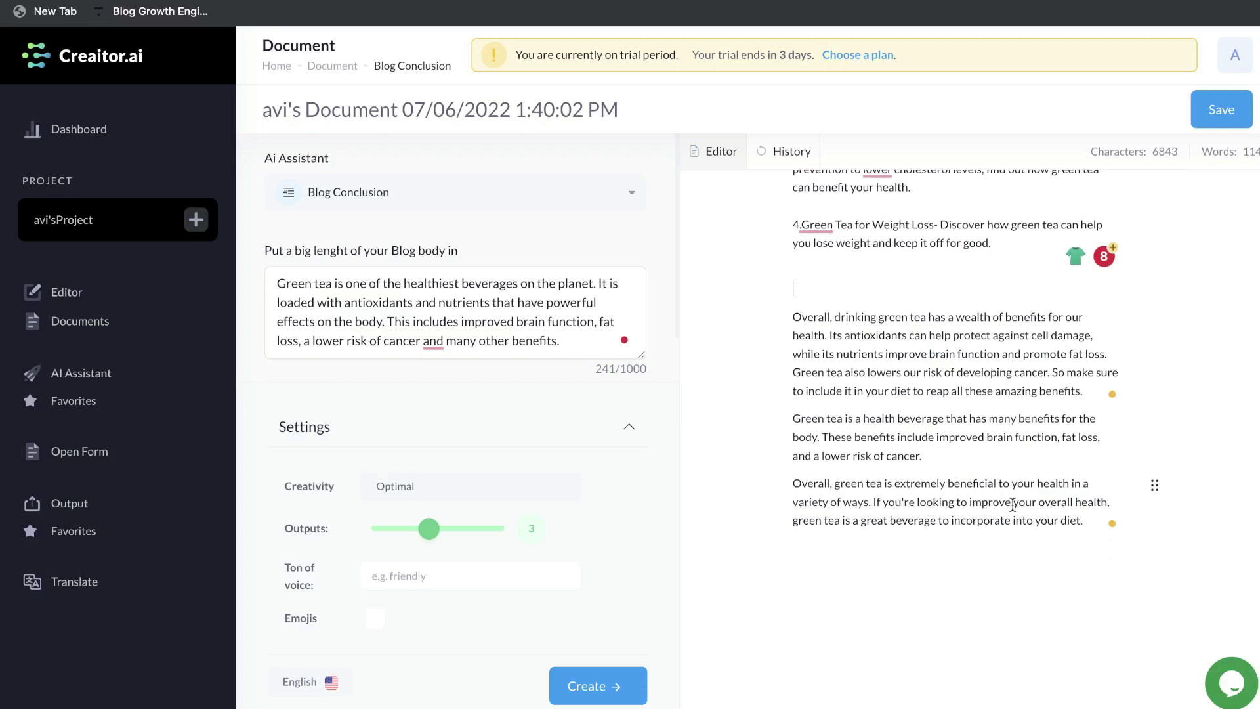
- Add the 'Conclusion' label and delete the last two conclusion paragraphs
key(ctrl+v)
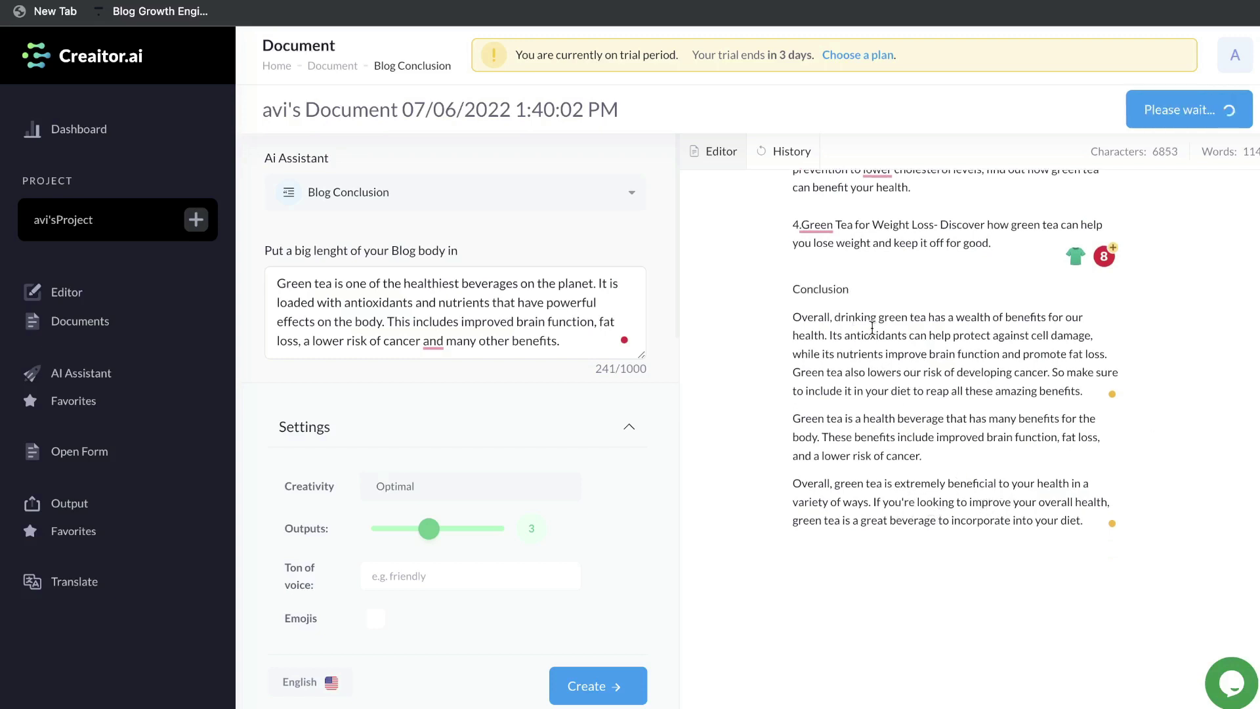
drag(1083, 520, 750, 410)
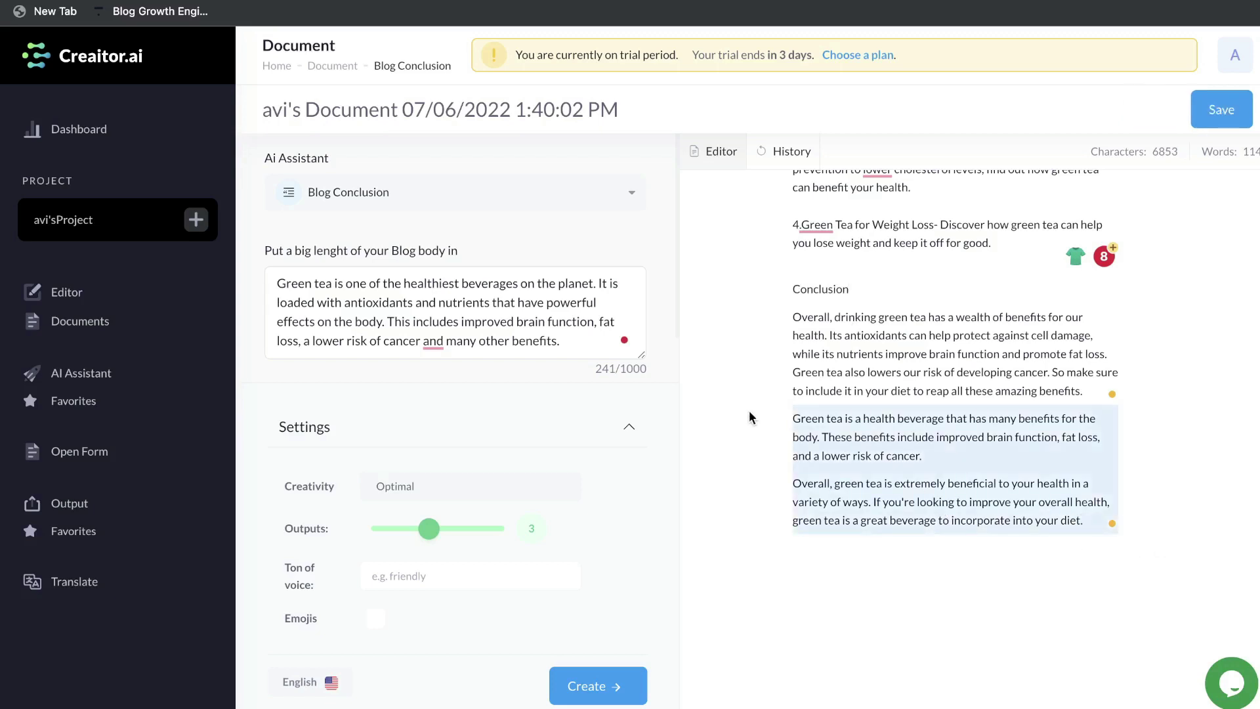
key(BackSpace)
- Format 'Conclusion' as a heading from the T style menu
double_click(807, 288)
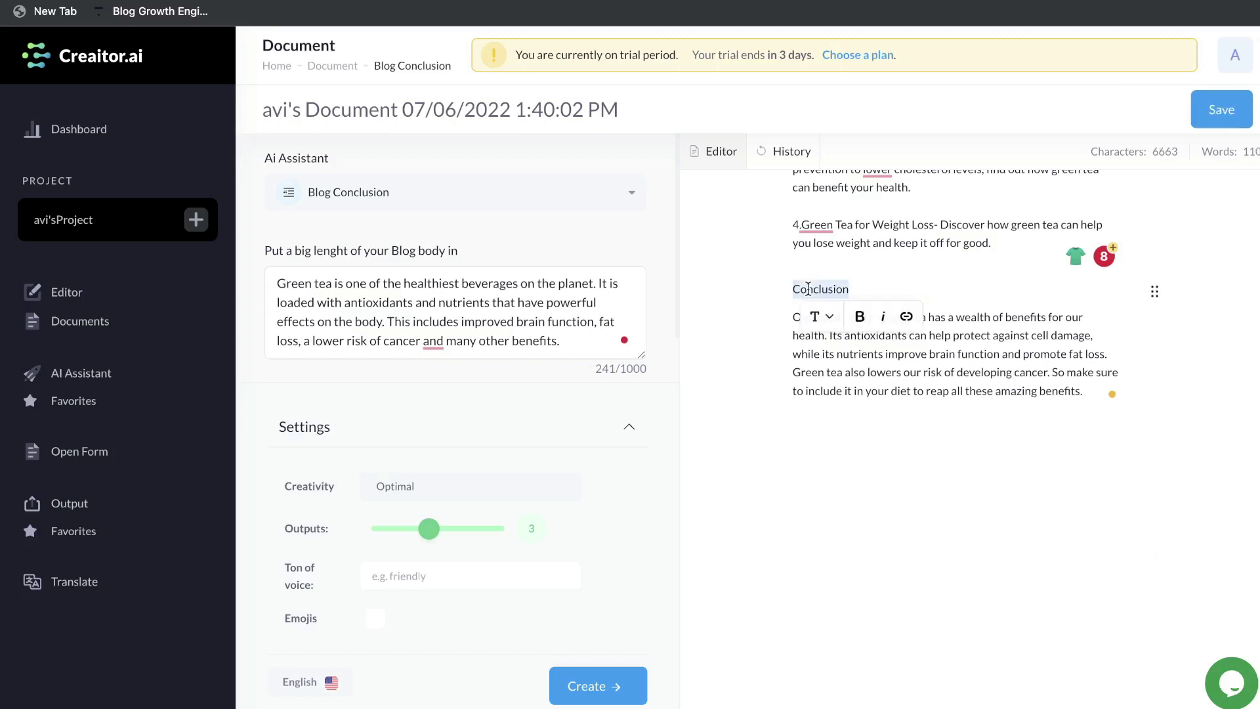
click(814, 317)
click(875, 452)
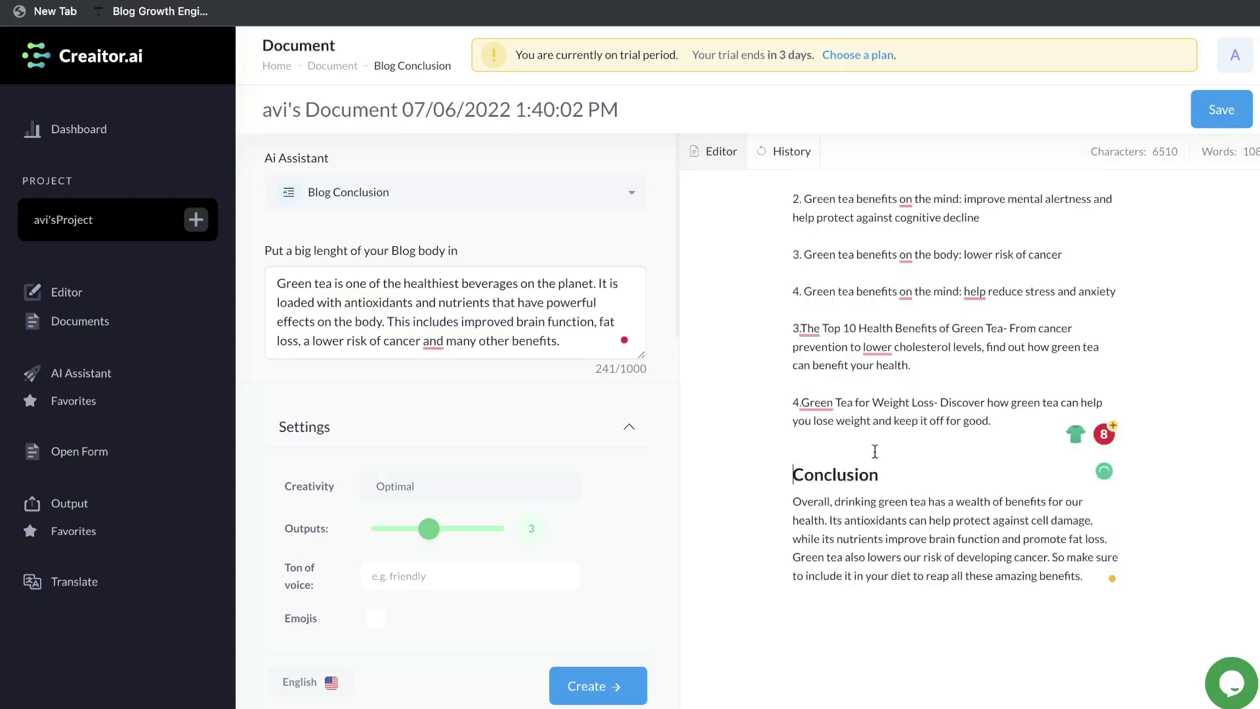
scroll(875, 452, up, 20)
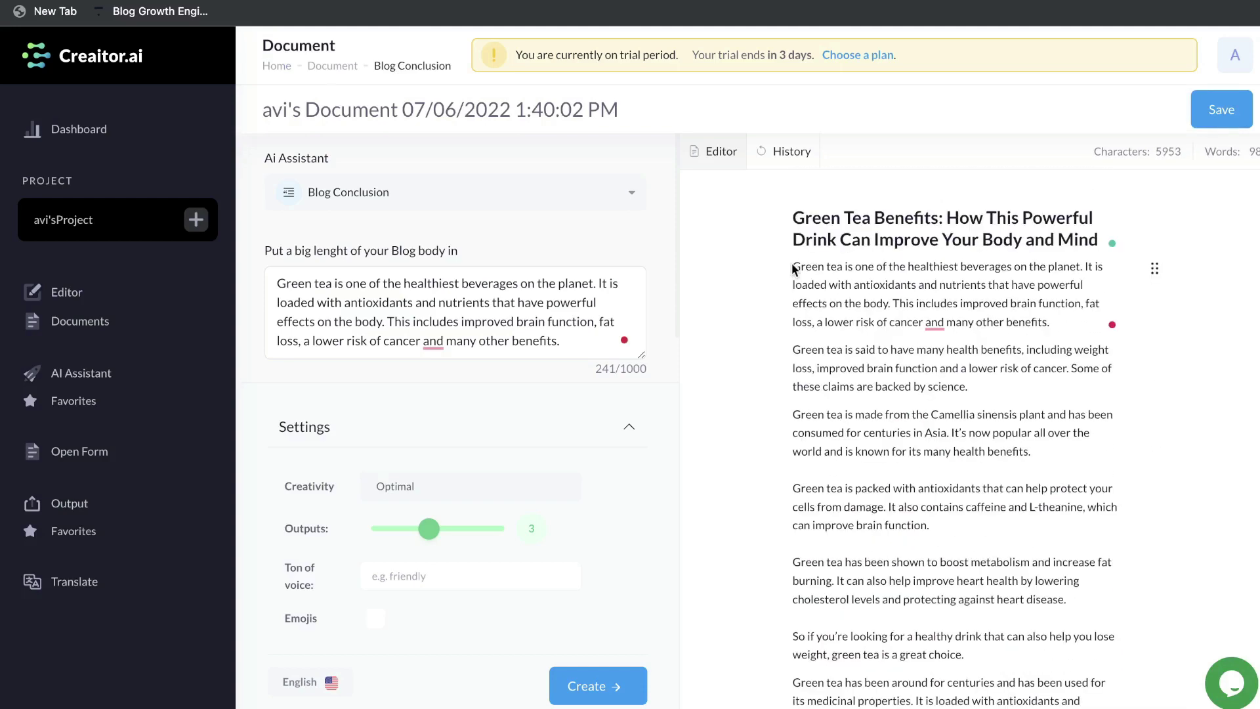
scroll(793, 269, down, 1)
scroll(793, 269, down, 10)
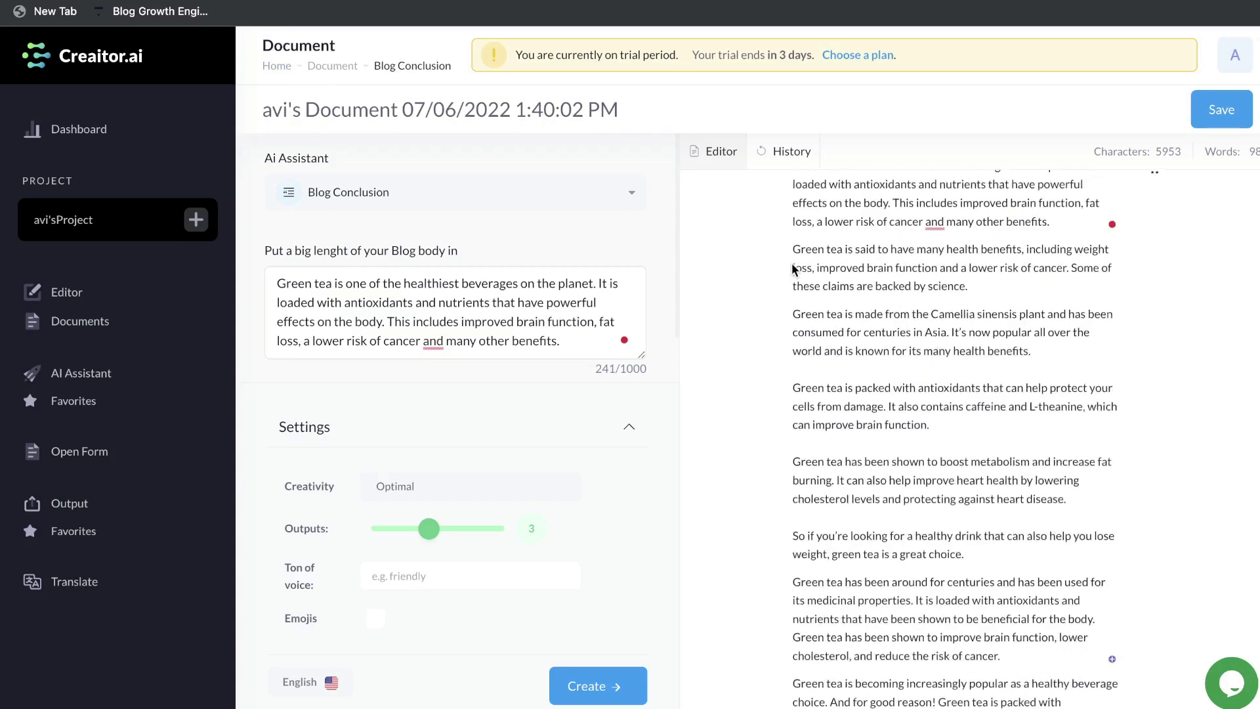
scroll(791, 262, down, 3)
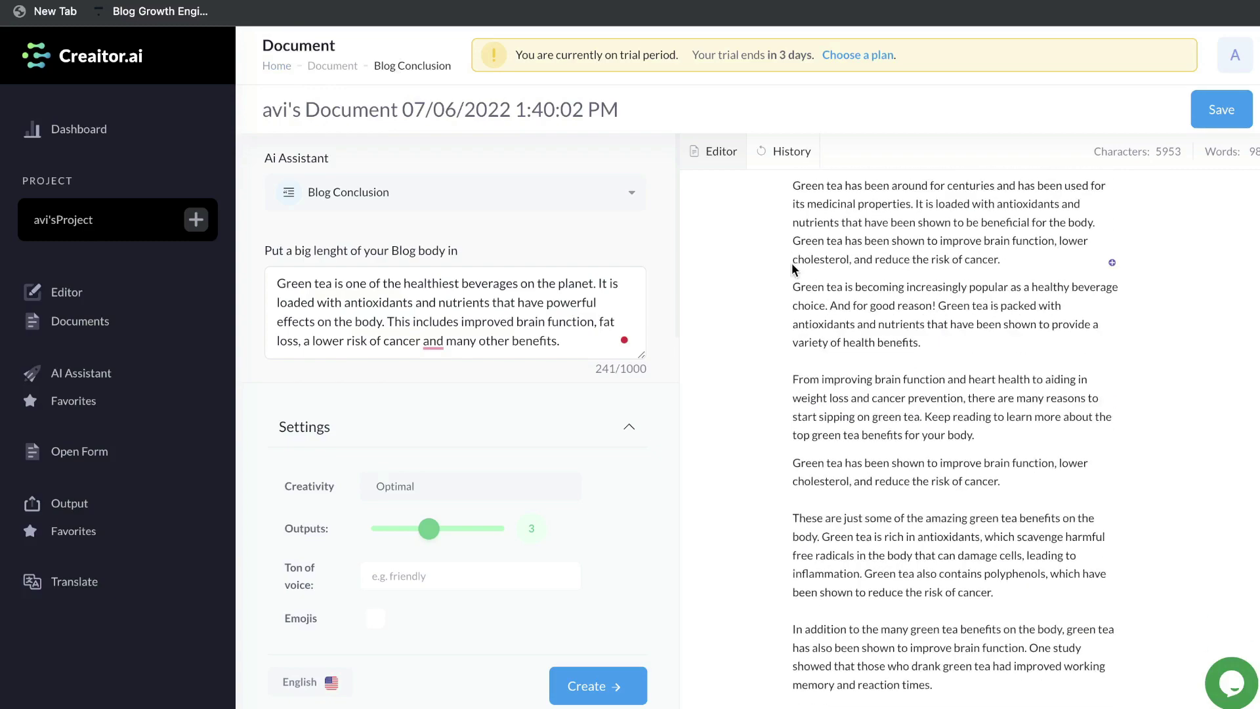
scroll(791, 262, down, 20)
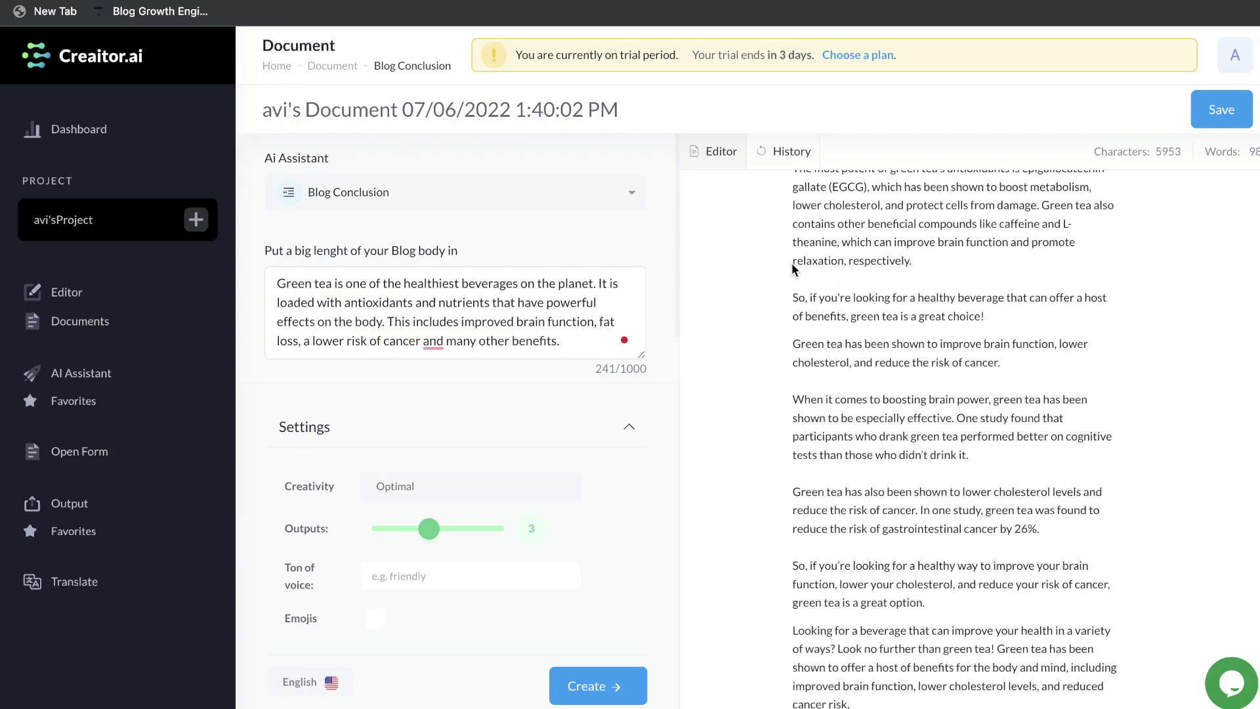
scroll(807, 279, down, 15)
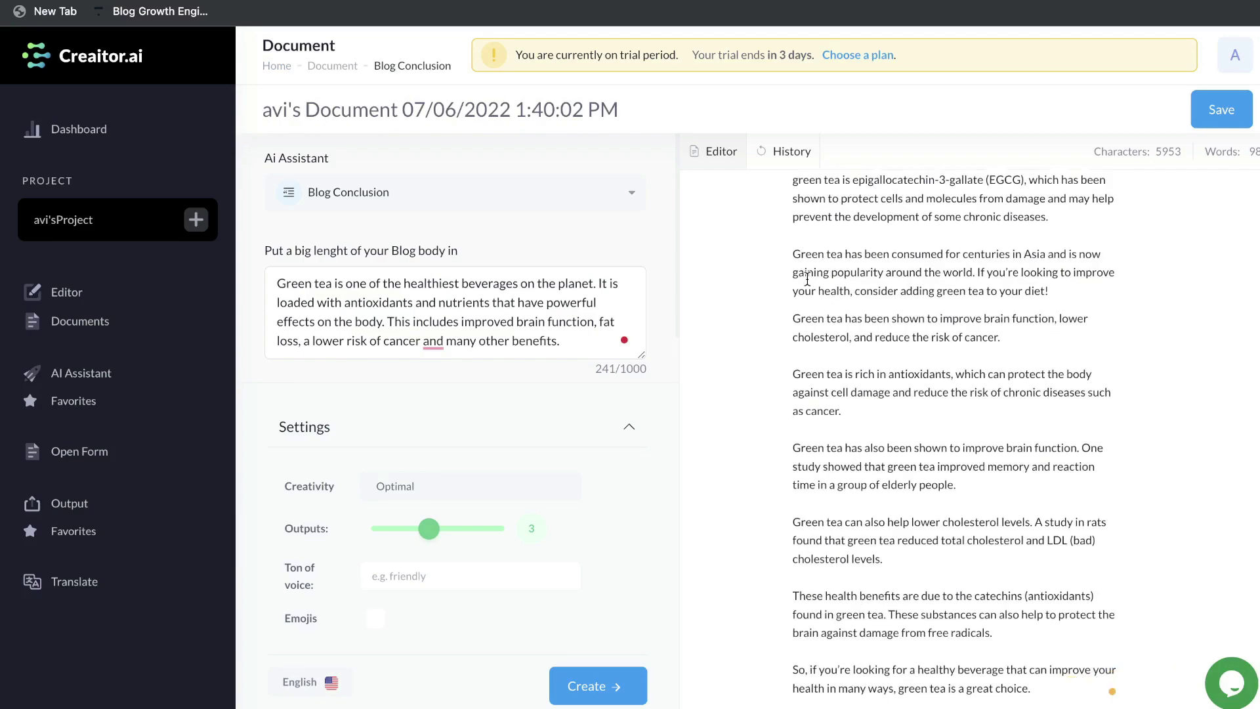
scroll(880, 384, down, 7)
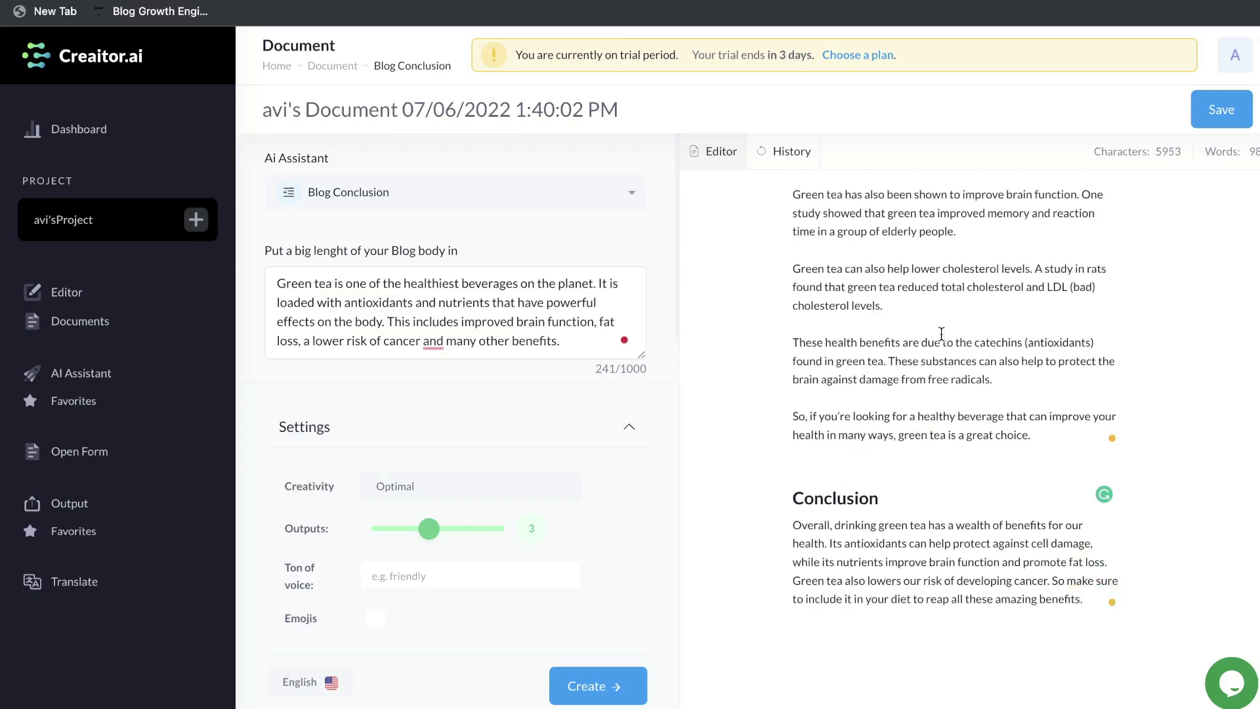
click(811, 465)
scroll(812, 466, up, 20)
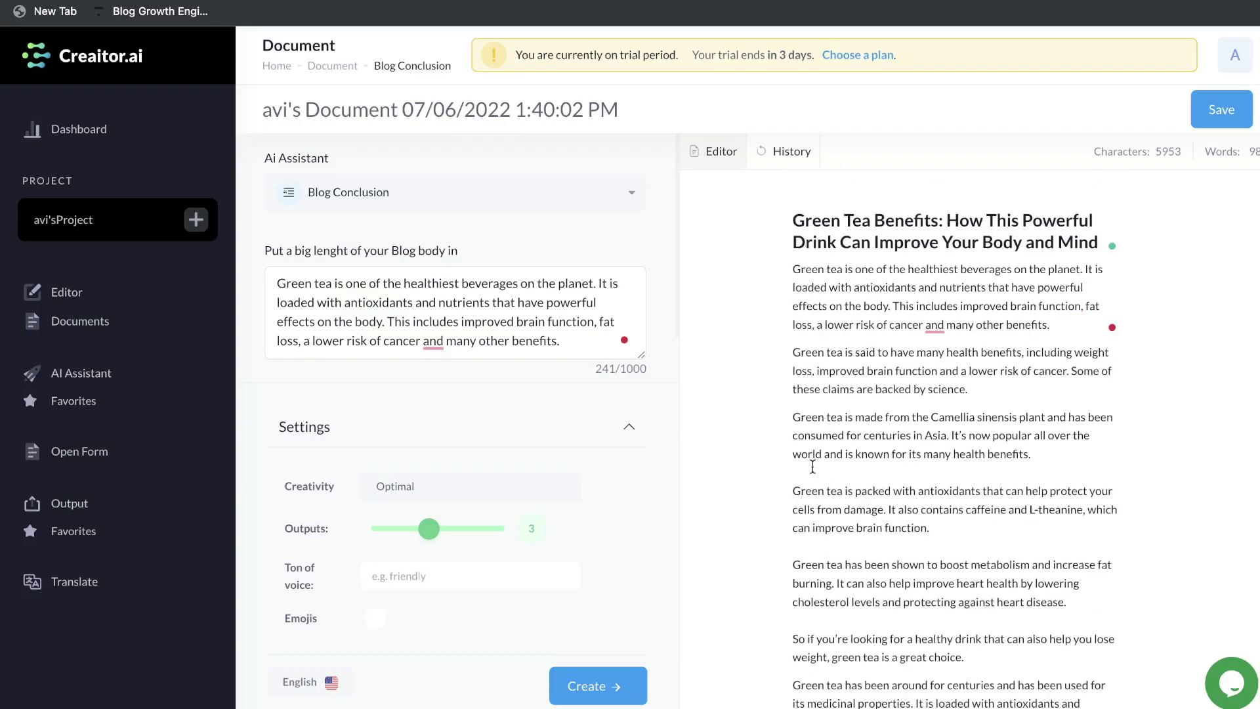
scroll(812, 466, down, 15)
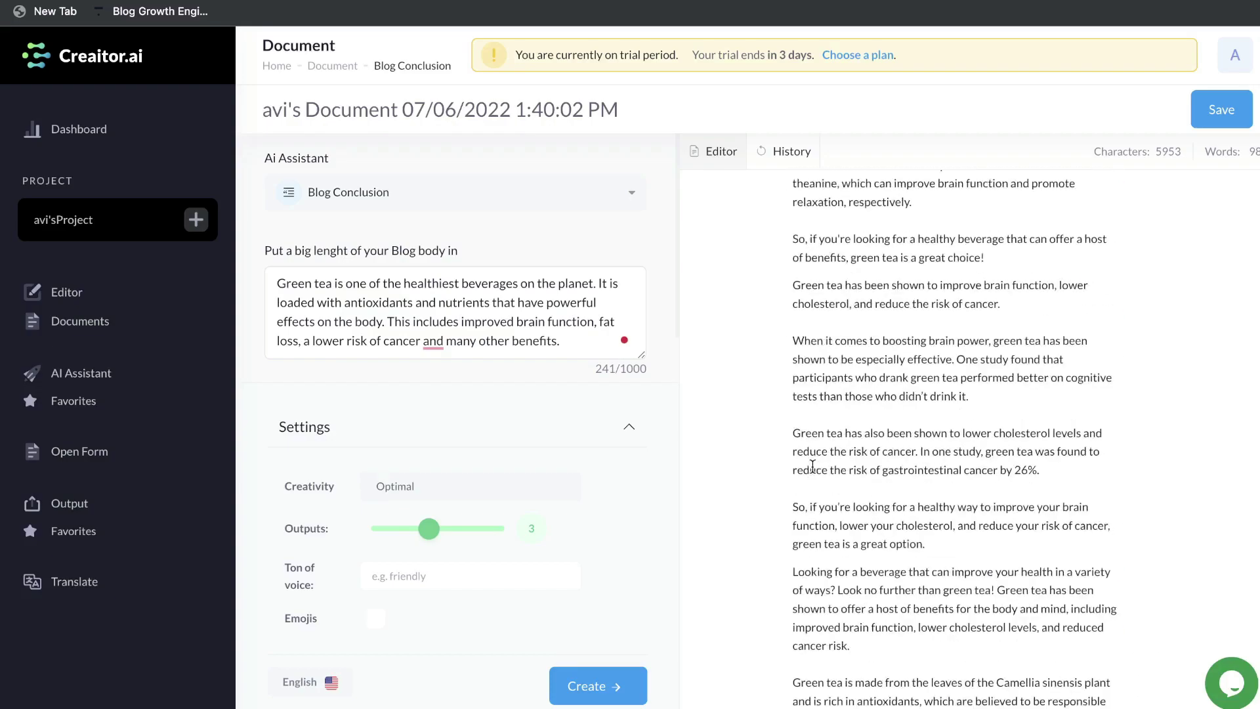
click(625, 191)
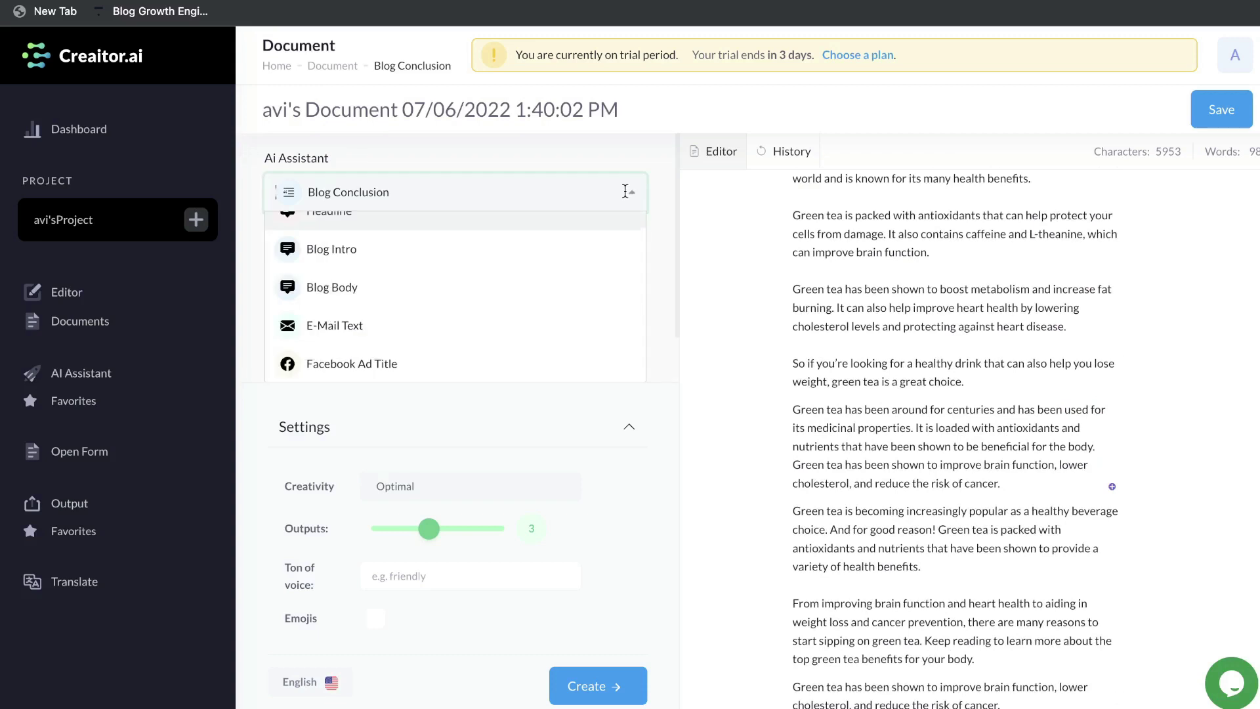
click(628, 191)
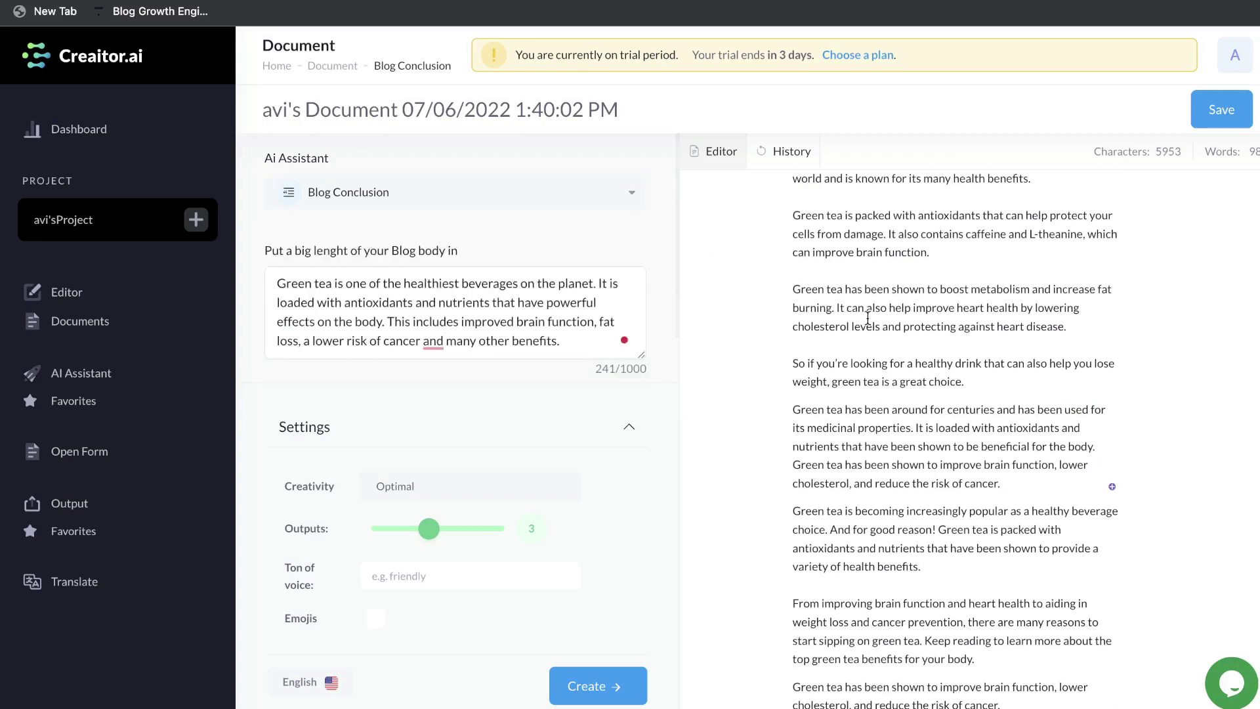
scroll(867, 317, up, 1)
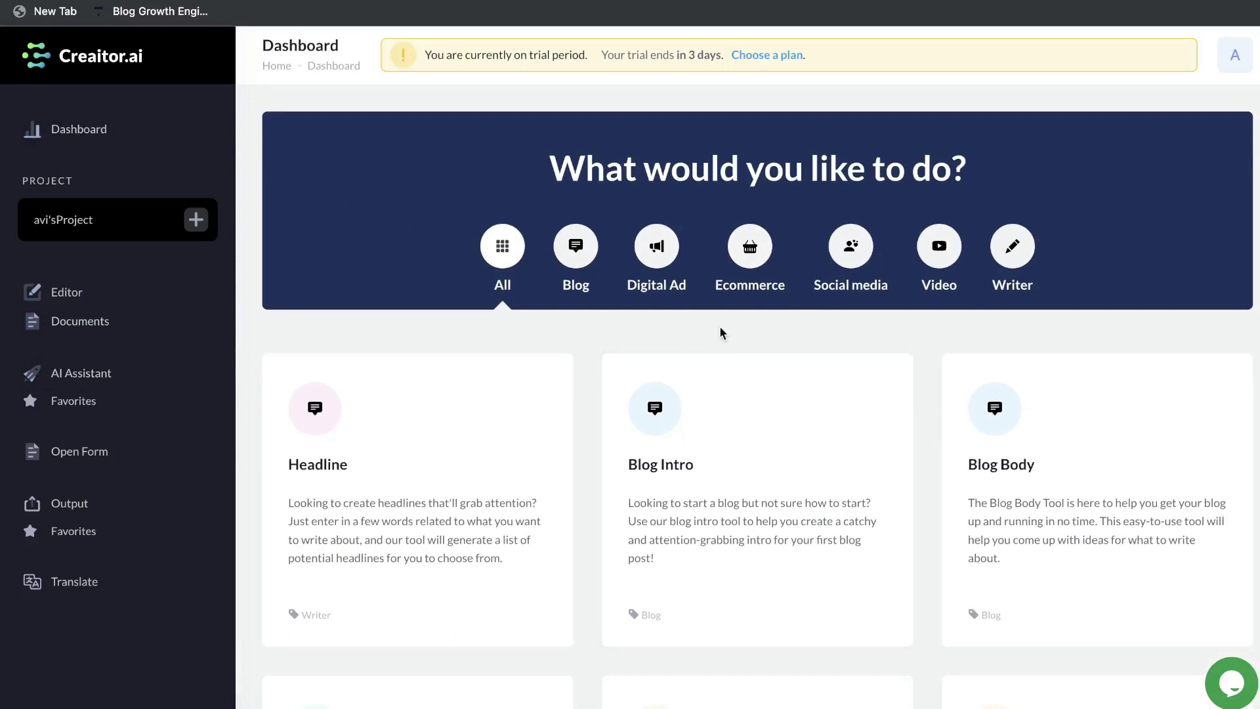
- Scroll up to the top of the Open Form page
scroll(403, 383, up, 1)
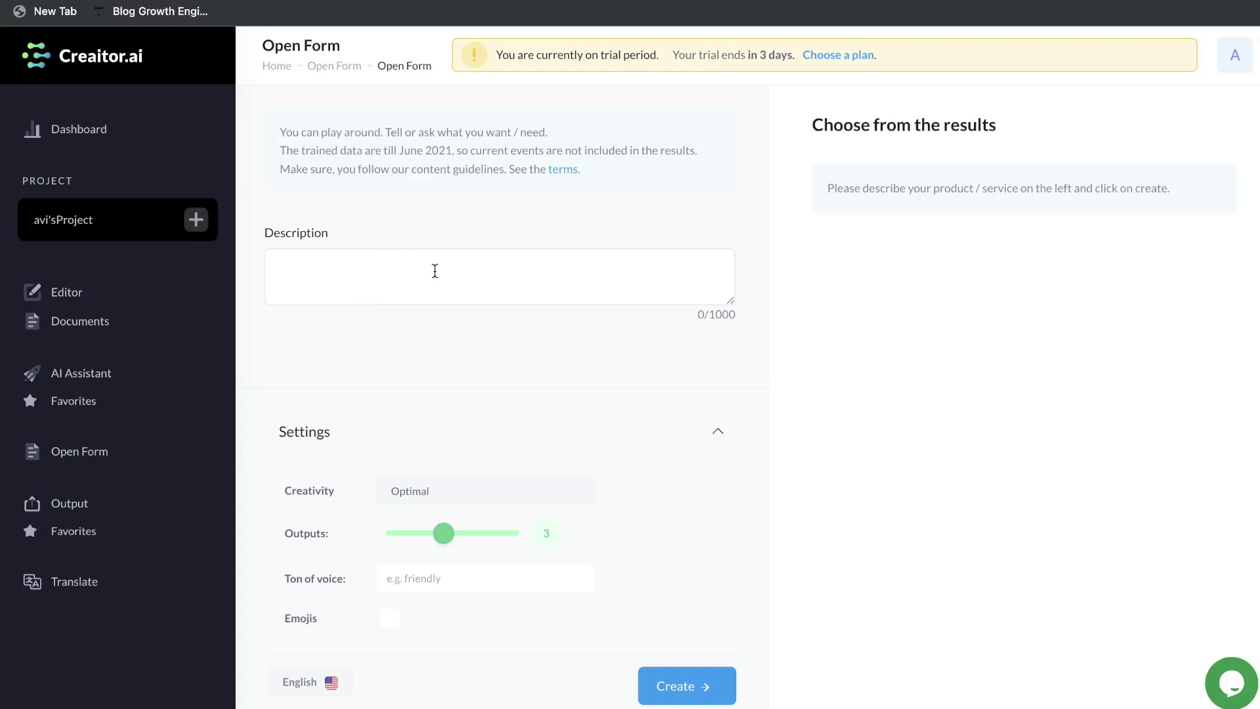
- Generate Open Form write-ups on 'the pros and cons of cryptocurrency' and review the three results
drag(308, 152, 450, 151)
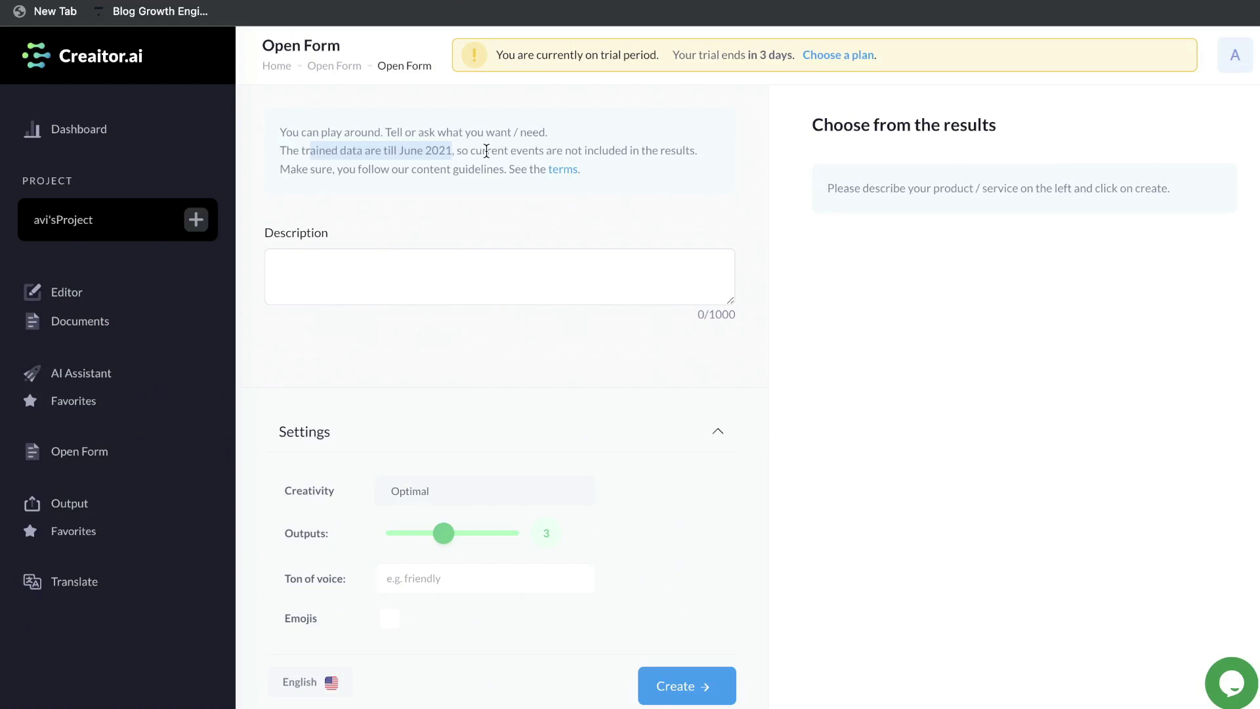
click(431, 276)
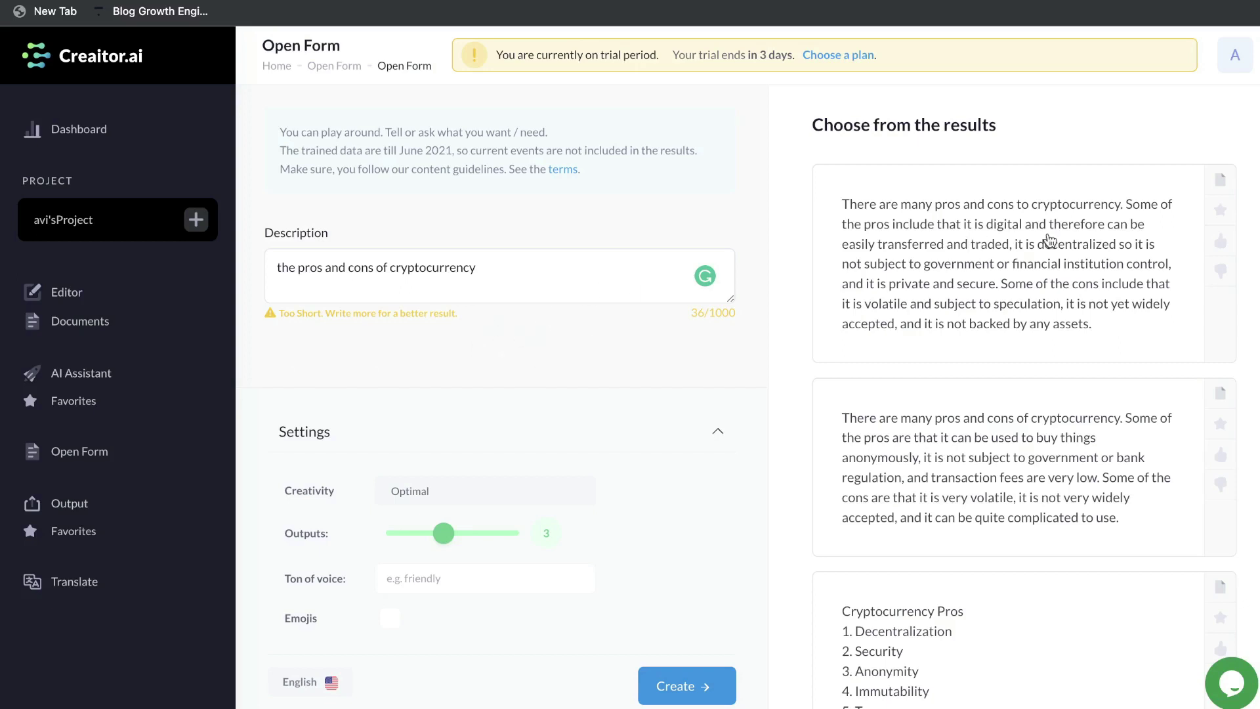
scroll(1048, 240, down, 1)
scroll(1048, 239, down, 1)
scroll(1092, 303, down, 2)
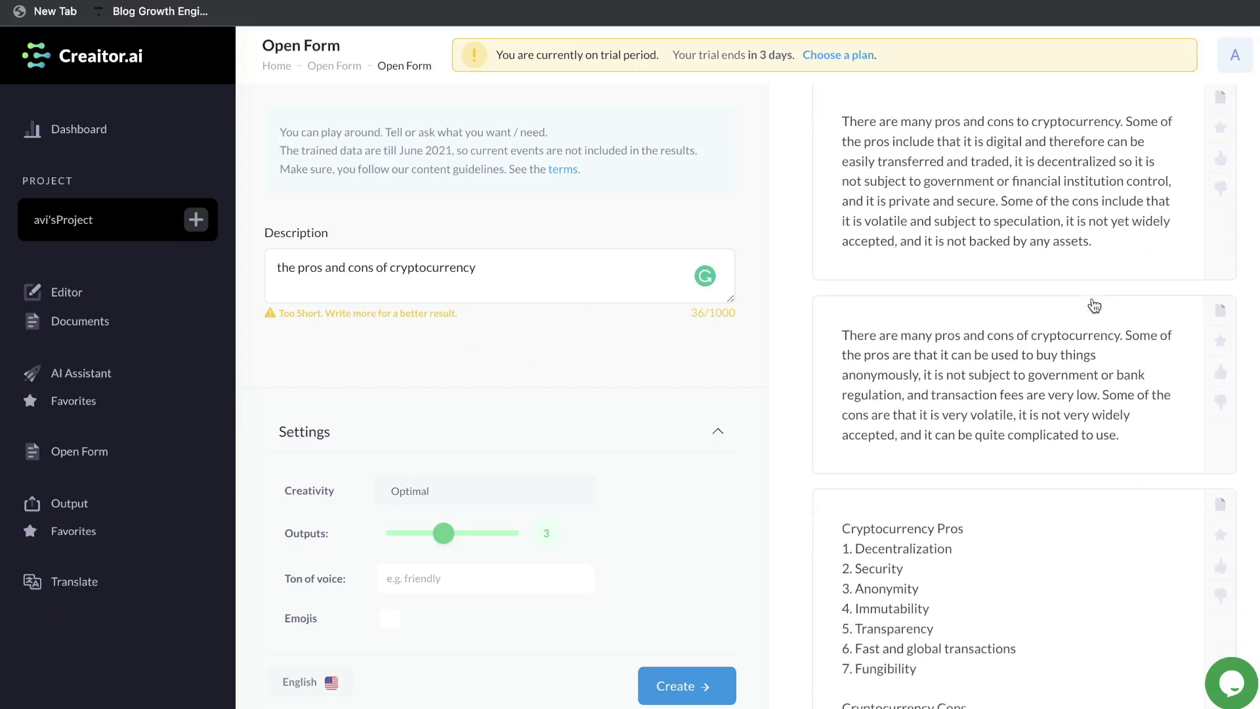
scroll(1095, 305, up, 4)
scroll(1095, 304, down, 5)
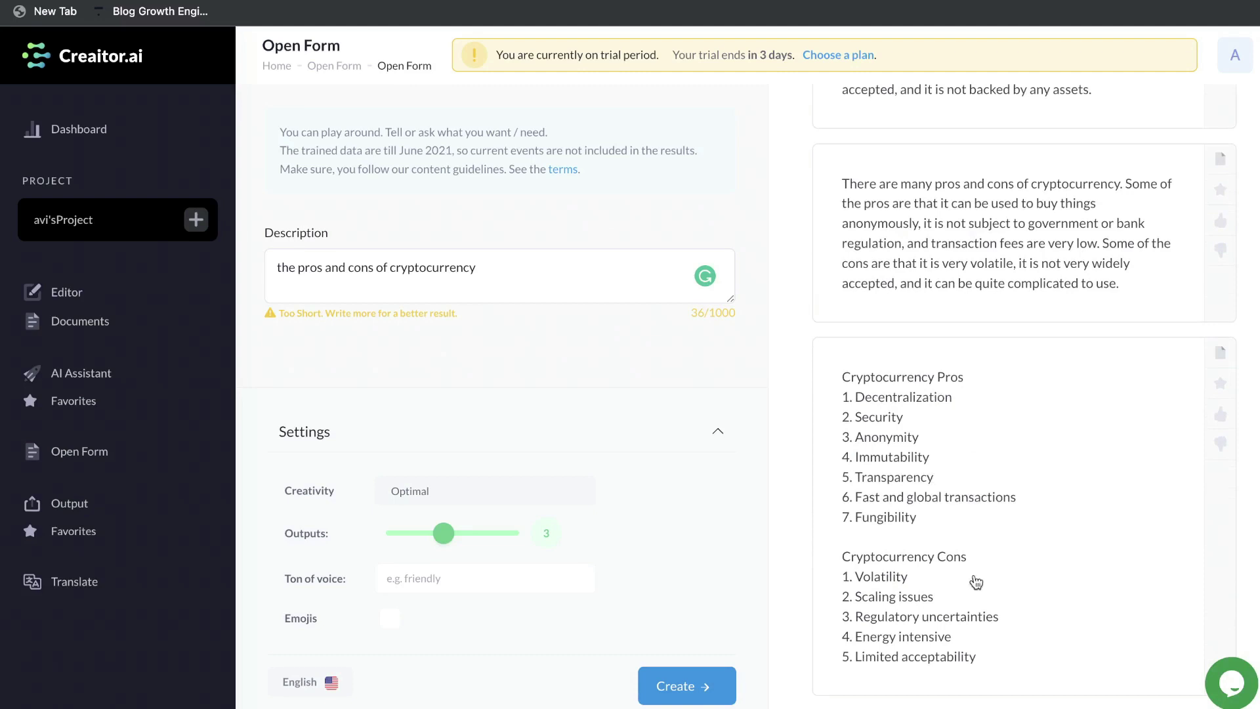
scroll(1019, 514, up, 1)
scroll(1019, 514, up, 3)
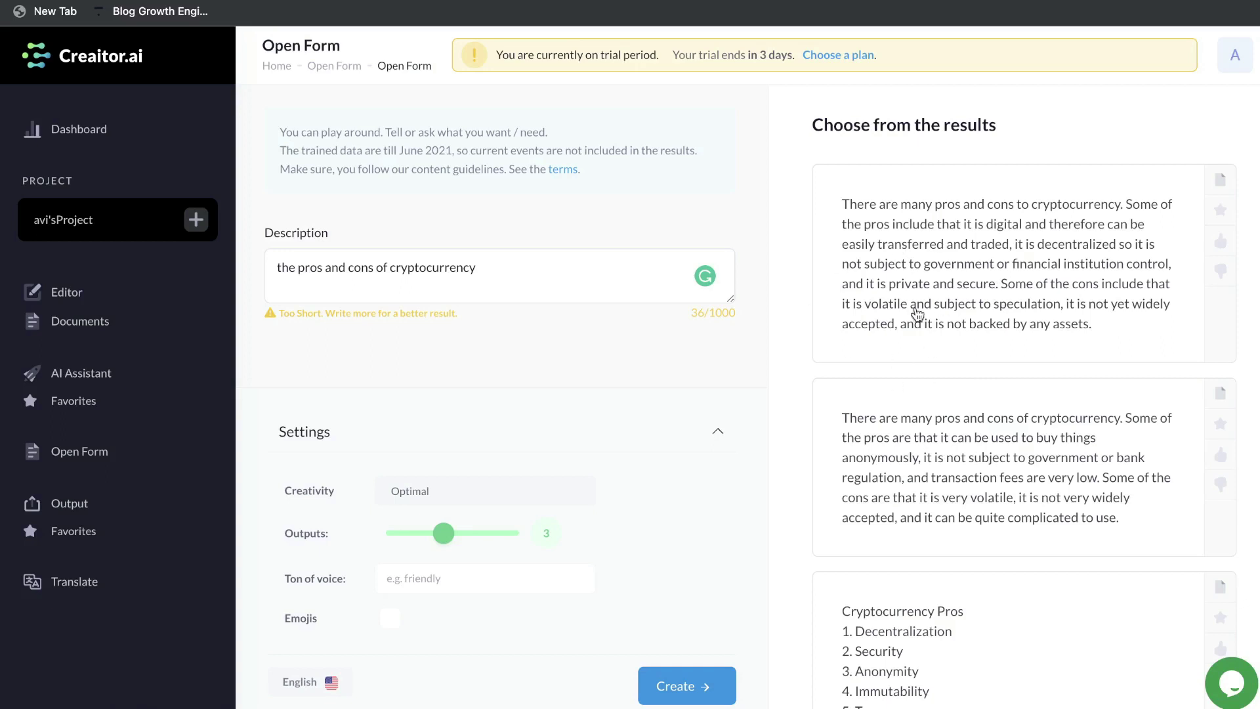
scroll(917, 313, down, 1)
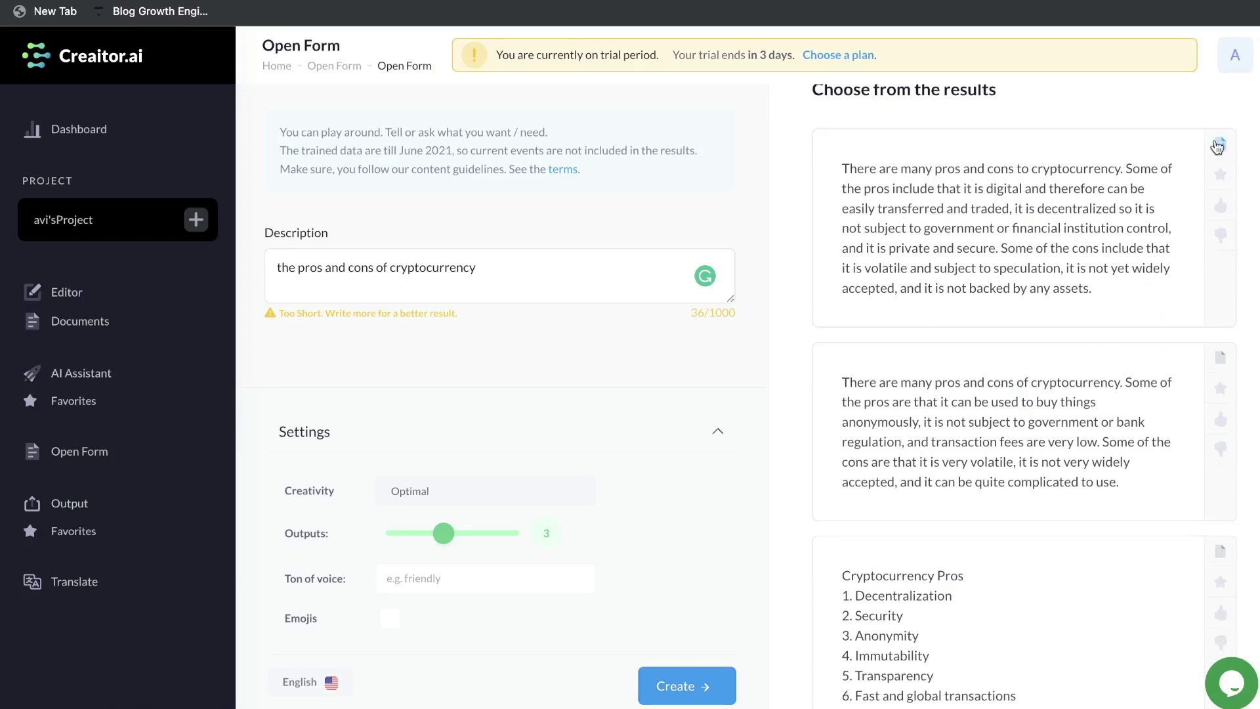
scroll(987, 315, down, 3)
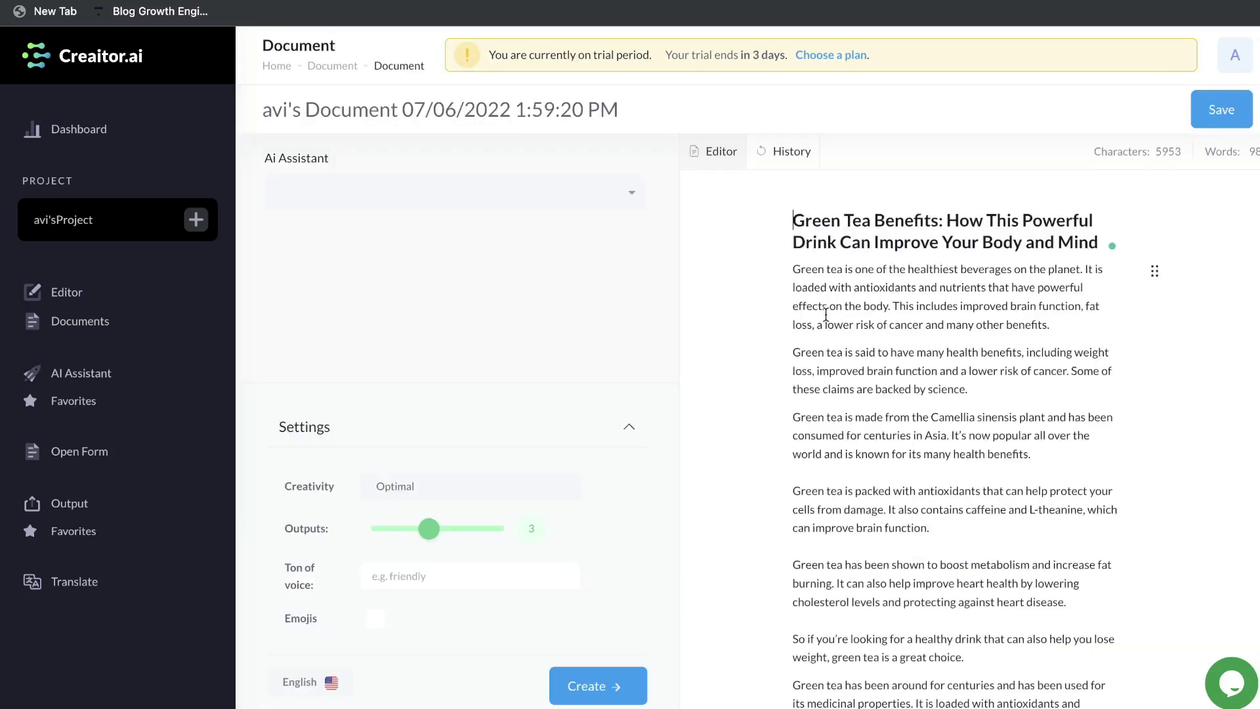
- Review the reopened green tea document, then open and close the AI Assistant template list
scroll(825, 316, down, 1)
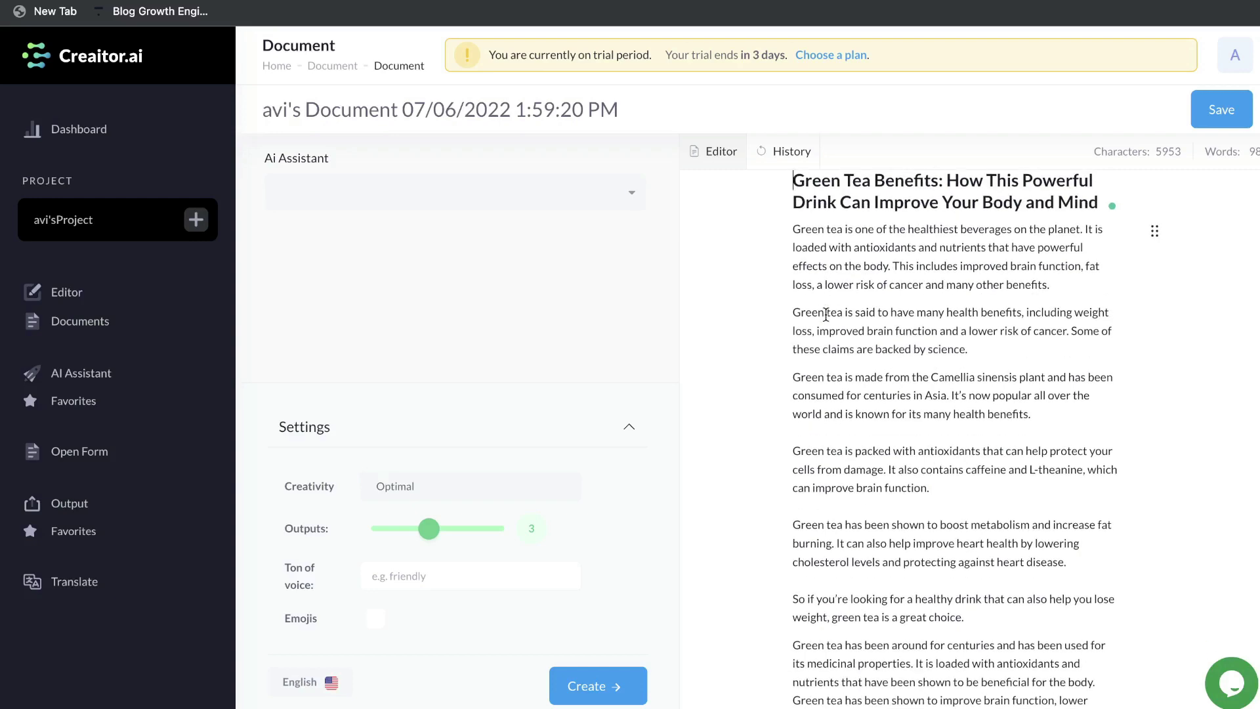
scroll(825, 314, down, 5)
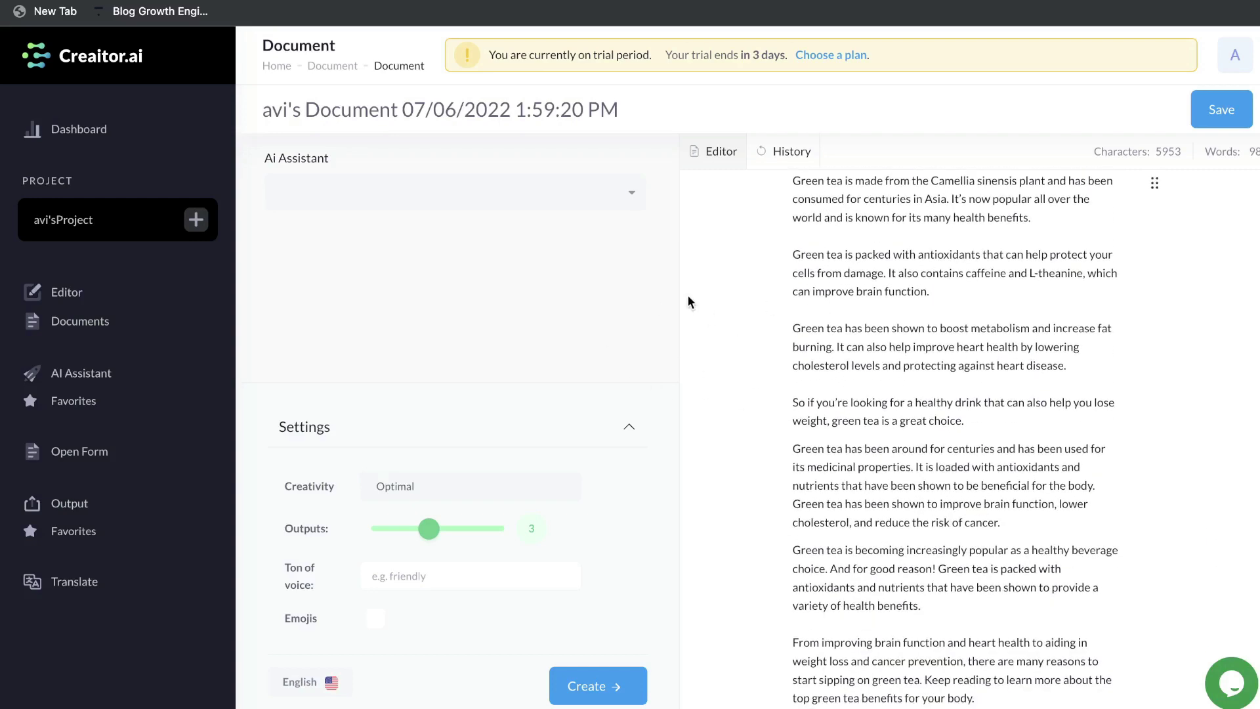
scroll(687, 297, up, 6)
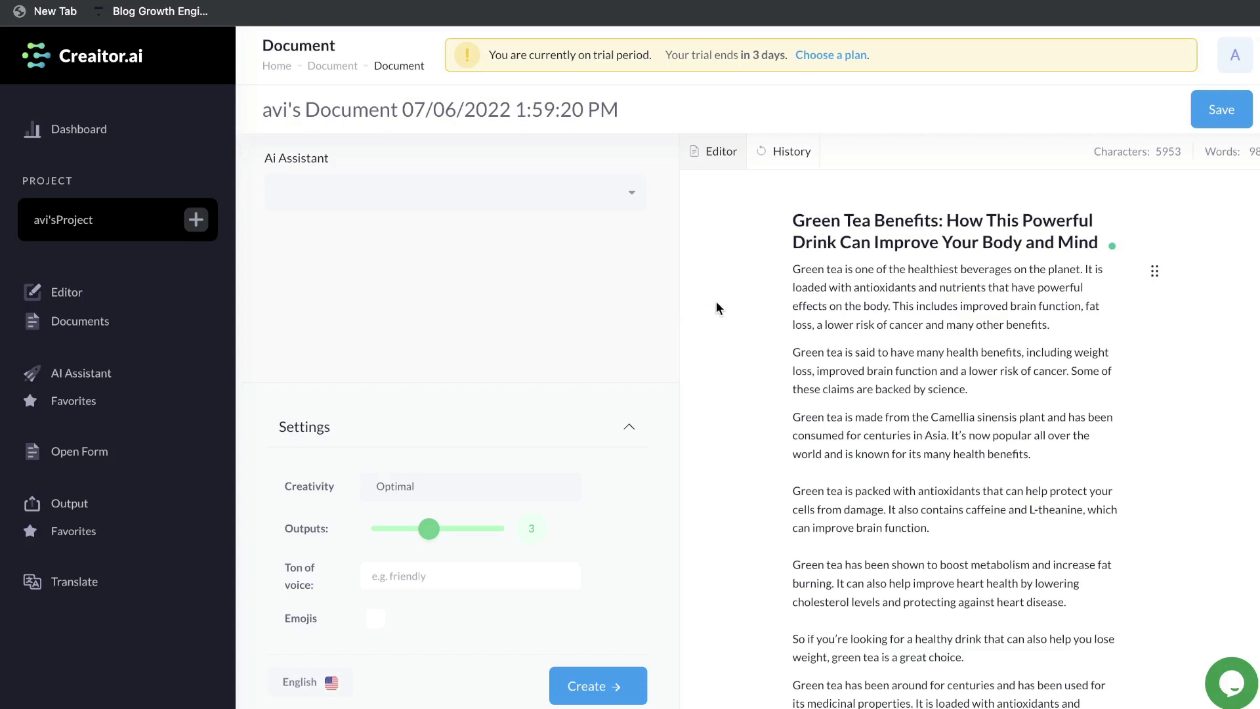
click(514, 177)
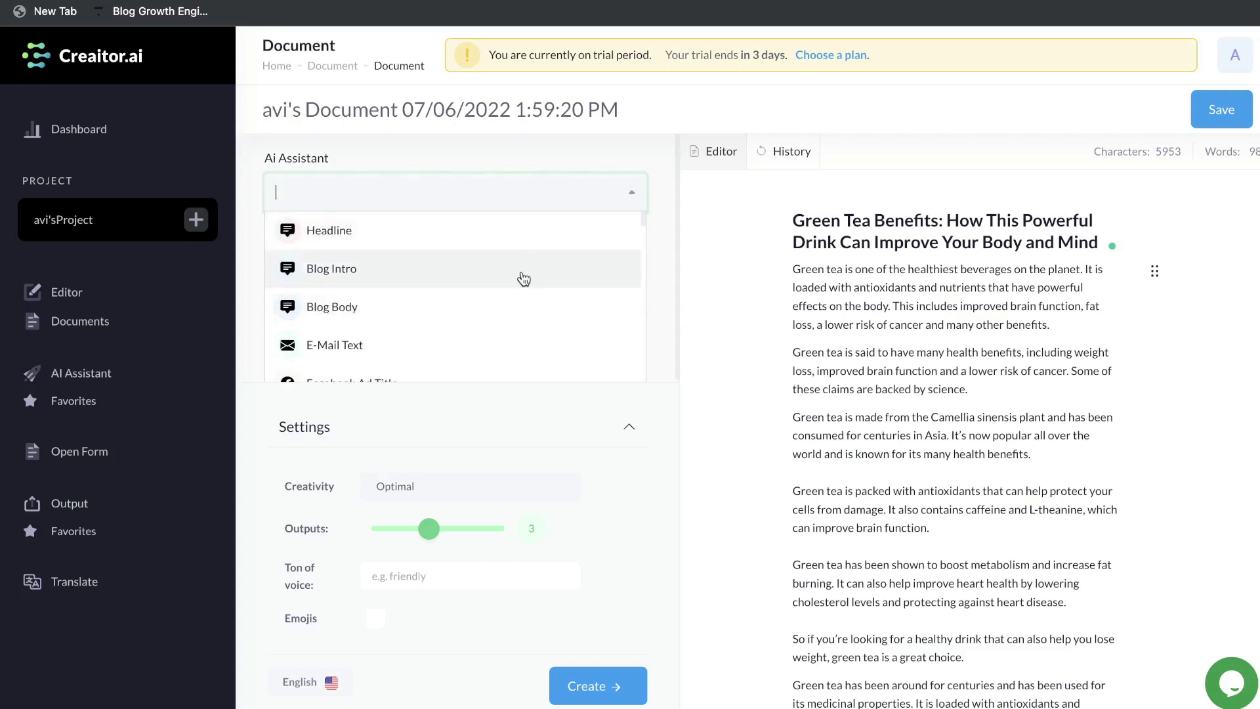
click(632, 194)
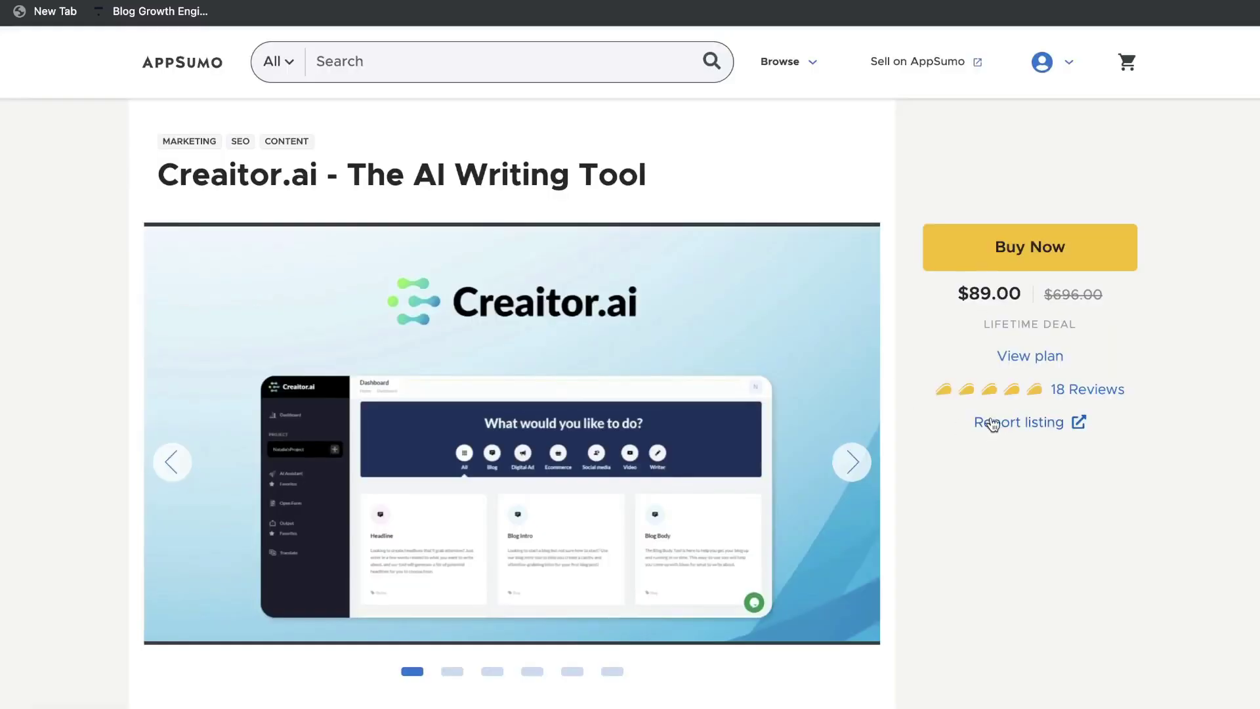
- Scroll through the AppSumo Creaitor.ai listing's description and Deal Terms, then back up
scroll(1024, 499, down, 2)
scroll(1039, 519, down, 10)
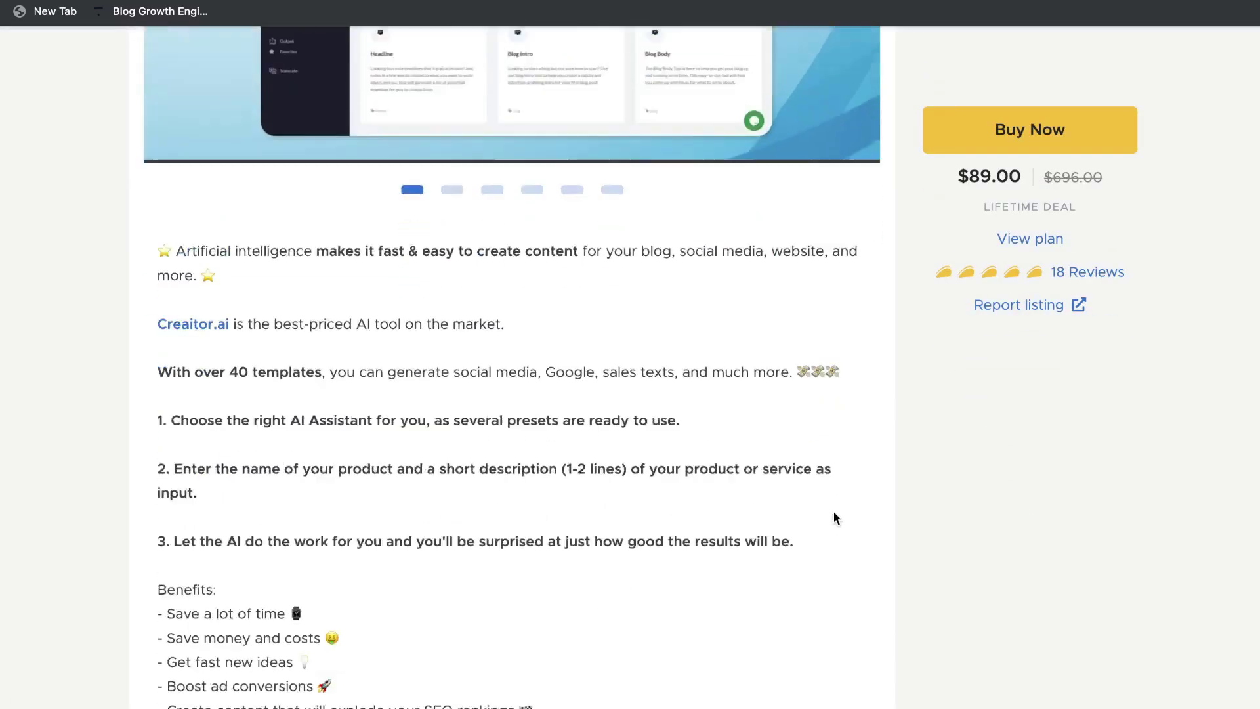
scroll(835, 515, down, 10)
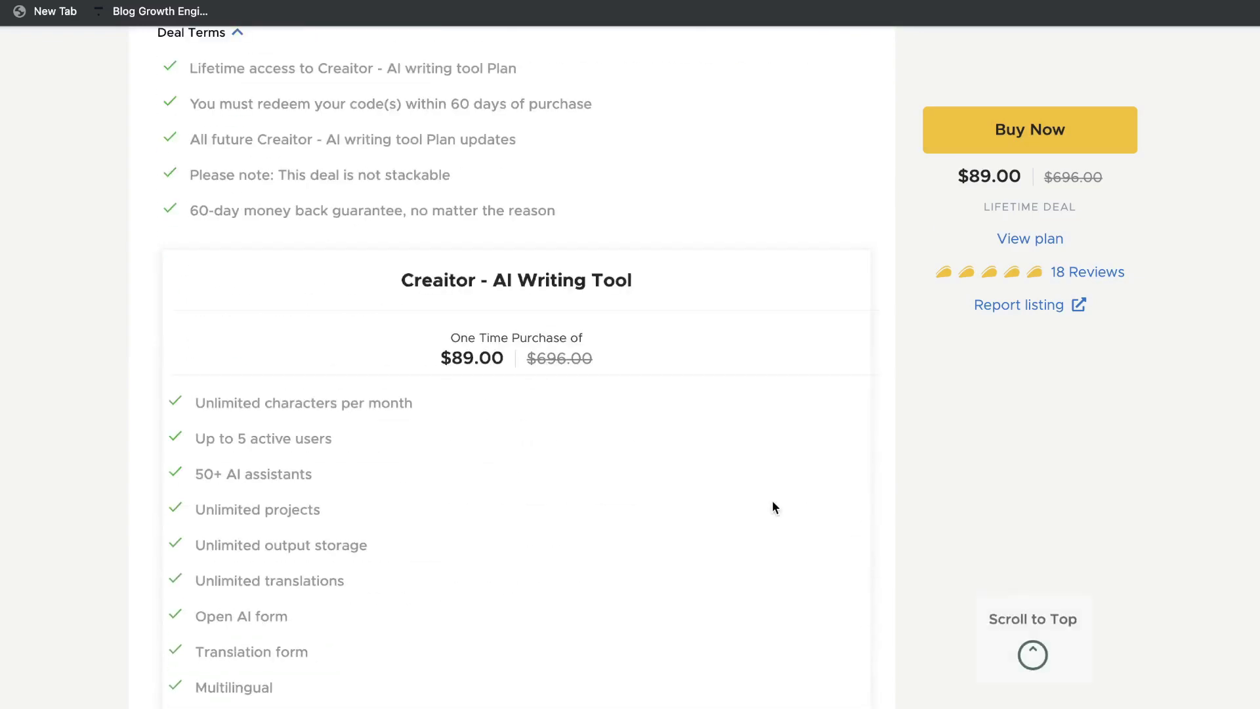
scroll(927, 423, up, 20)
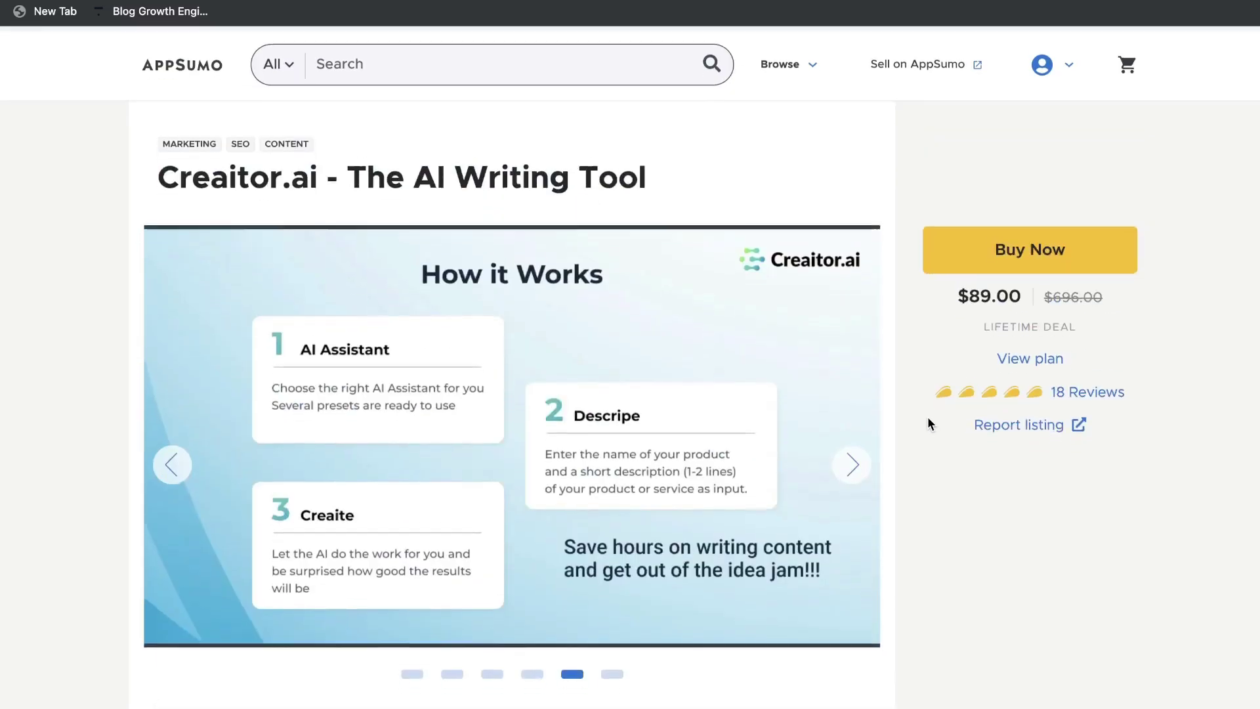